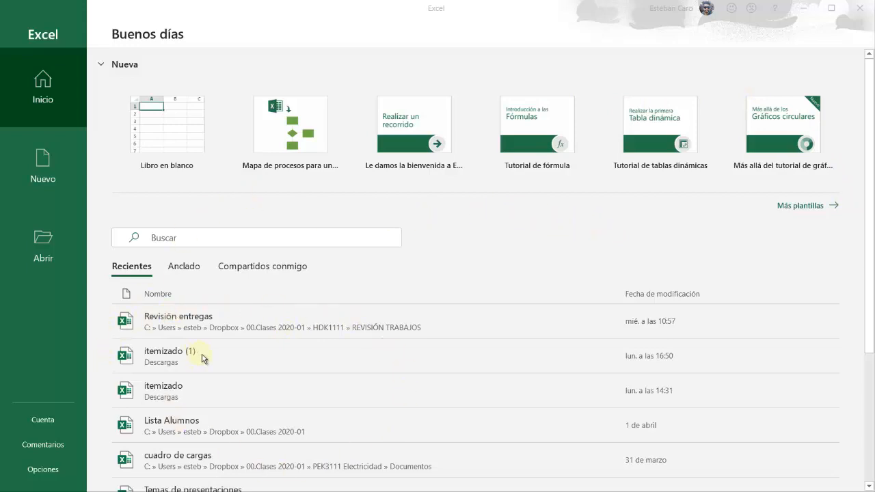
# Create a new blank workbook from the start screen
pyautogui.scroll(-2, 206, 352)
pyautogui.scroll(2, 211, 406)
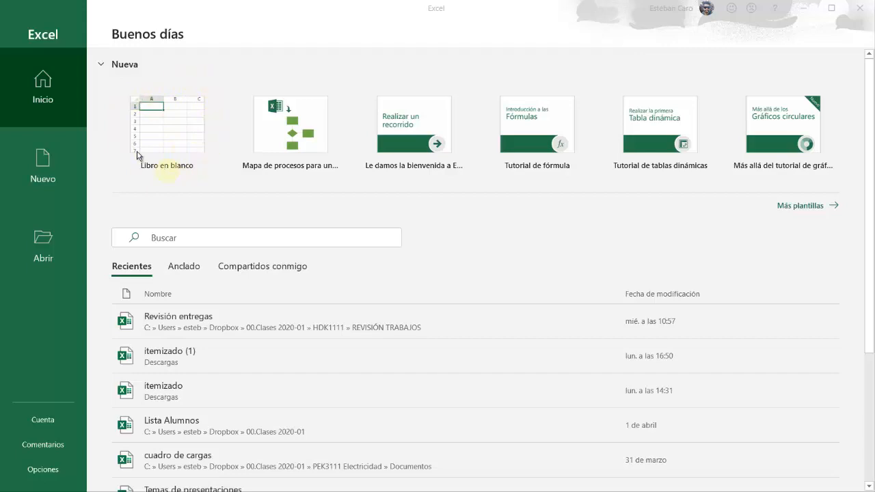
pyautogui.click(167, 132)
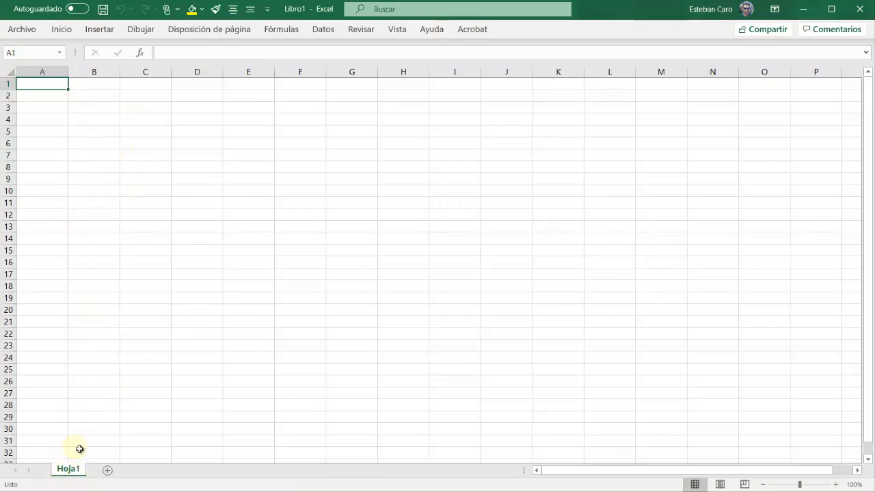
# Add seven new worksheets, Hoja2 through Hoja8, after Hoja1
pyautogui.click(75, 470)
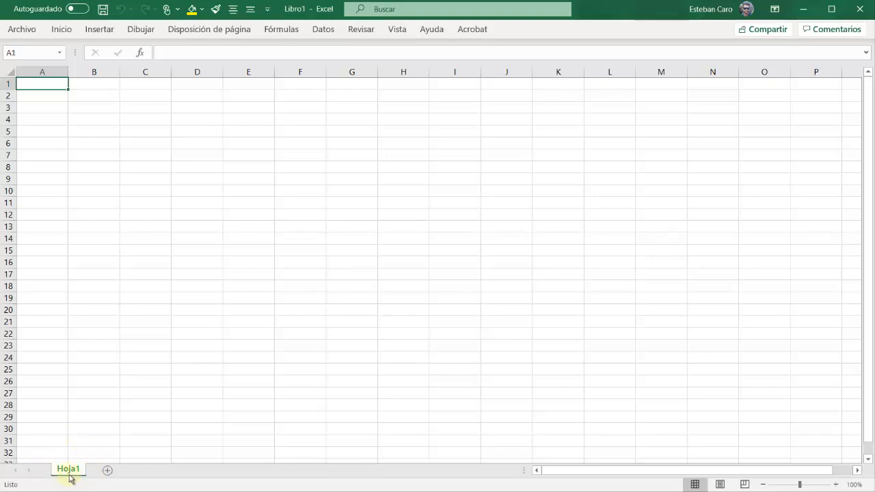
pyautogui.click(109, 471)
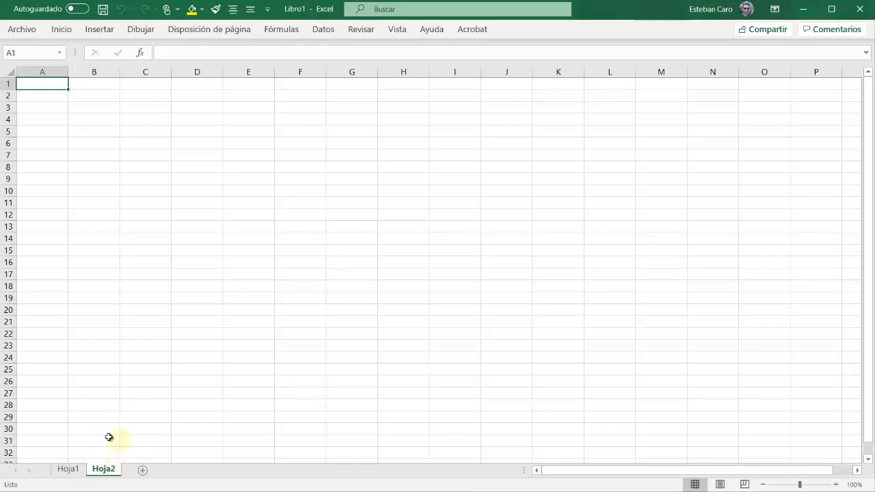
pyautogui.click(143, 471)
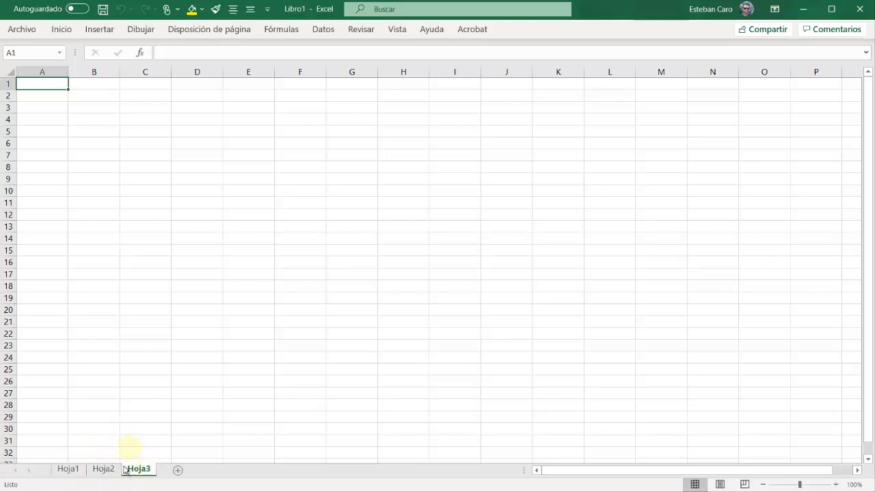
pyautogui.click(177, 472)
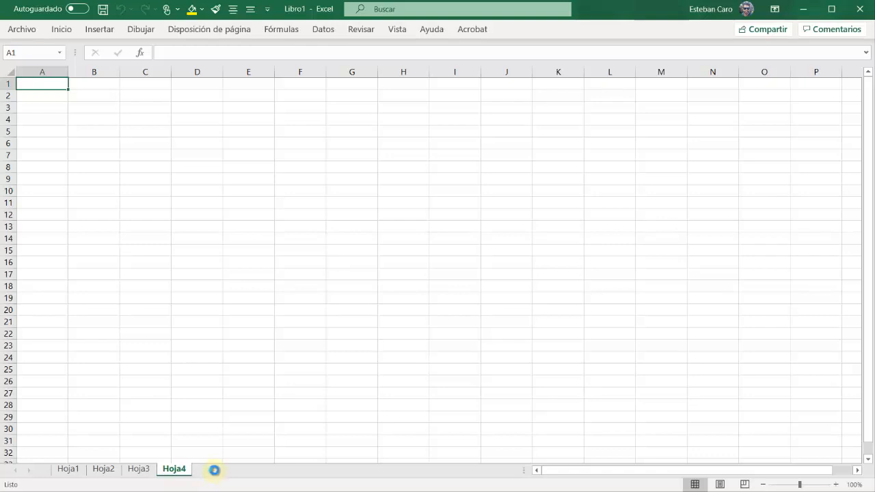
pyautogui.click(215, 470)
pyautogui.click(280, 470)
pyautogui.click(284, 471)
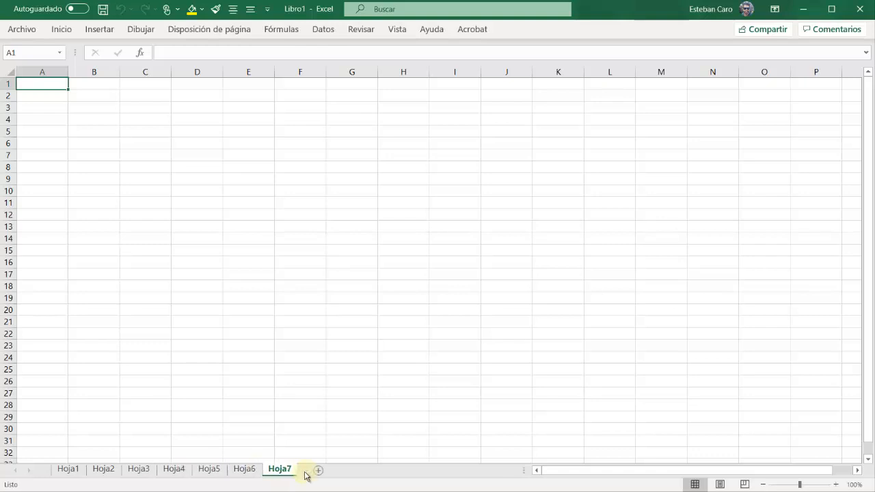
pyautogui.click(318, 470)
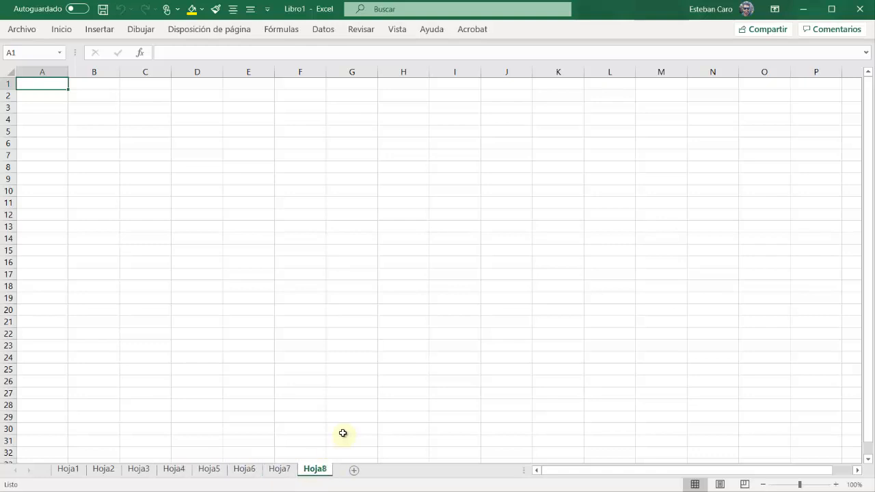
# Look through the worksheets one by one from Hoja7 back to Hoja1
pyautogui.click(279, 471)
pyautogui.click(249, 471)
pyautogui.click(208, 470)
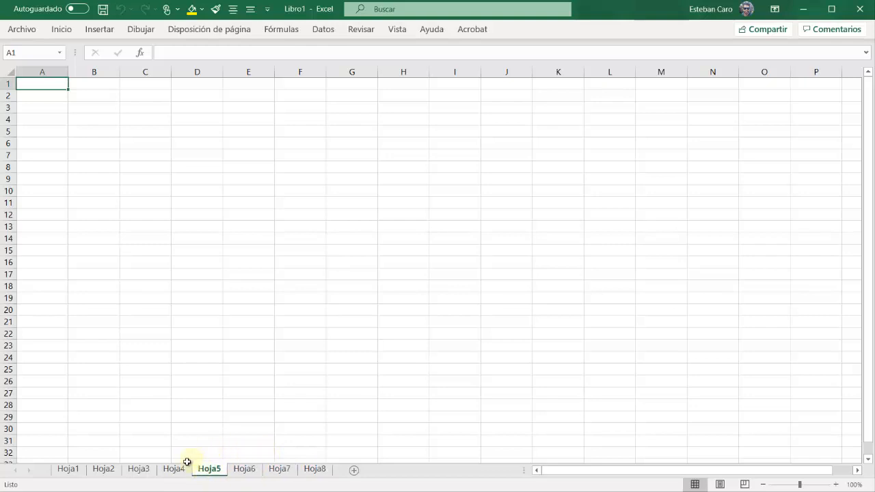
pyautogui.click(174, 471)
pyautogui.click(138, 470)
pyautogui.click(103, 470)
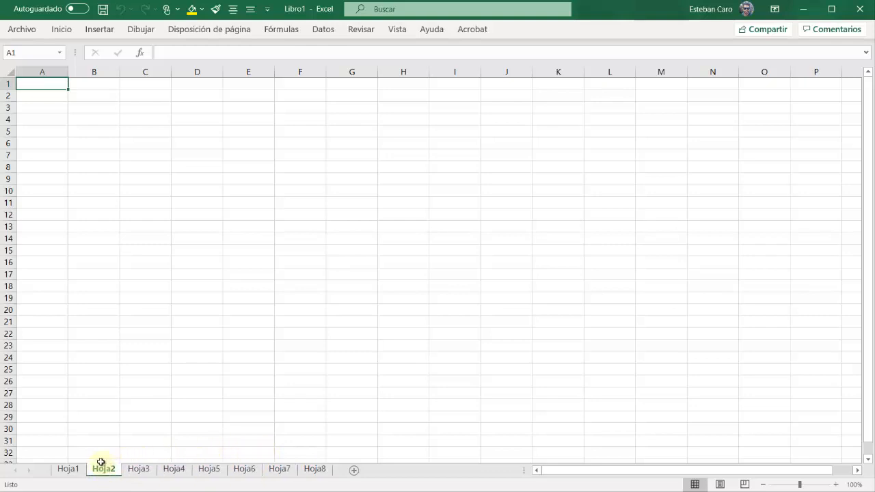
pyautogui.click(69, 470)
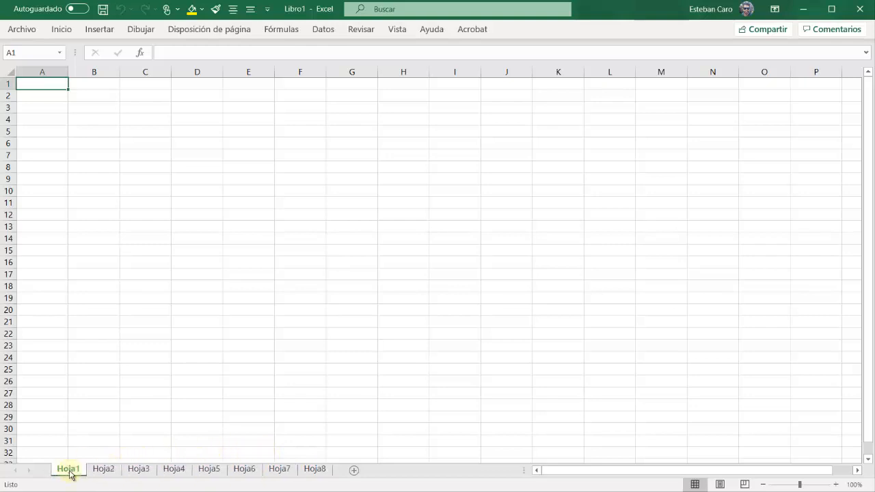
# Delete worksheets Hoja8 through Hoja2 one at a time, keeping only Hoja1 in the workbook
pyautogui.rightClick(320, 472)
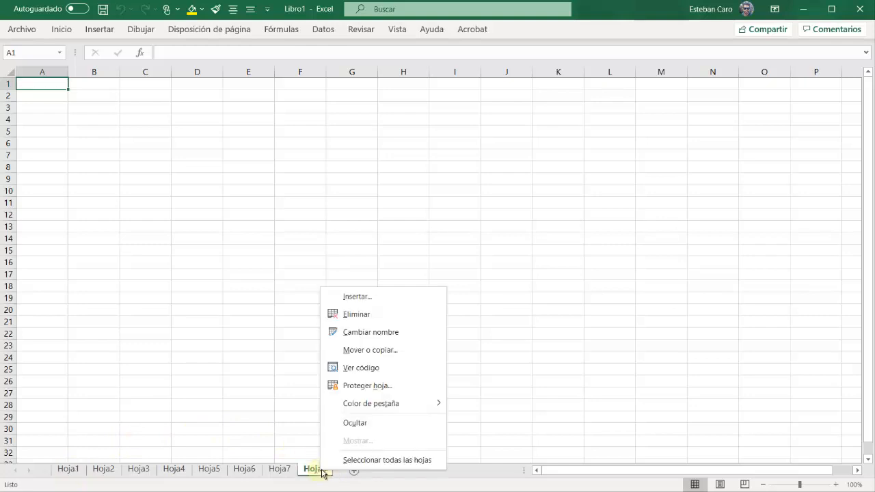
pyautogui.click(379, 314)
pyautogui.rightClick(290, 469)
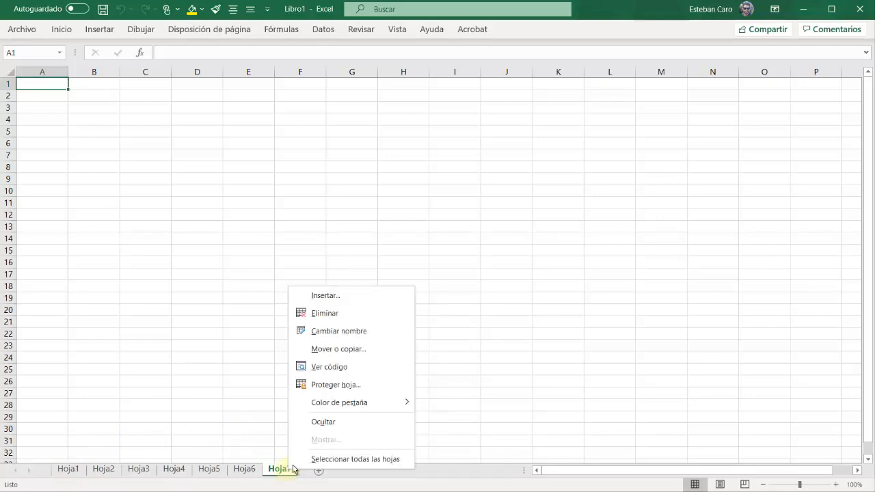
pyautogui.click(333, 319)
pyautogui.rightClick(245, 469)
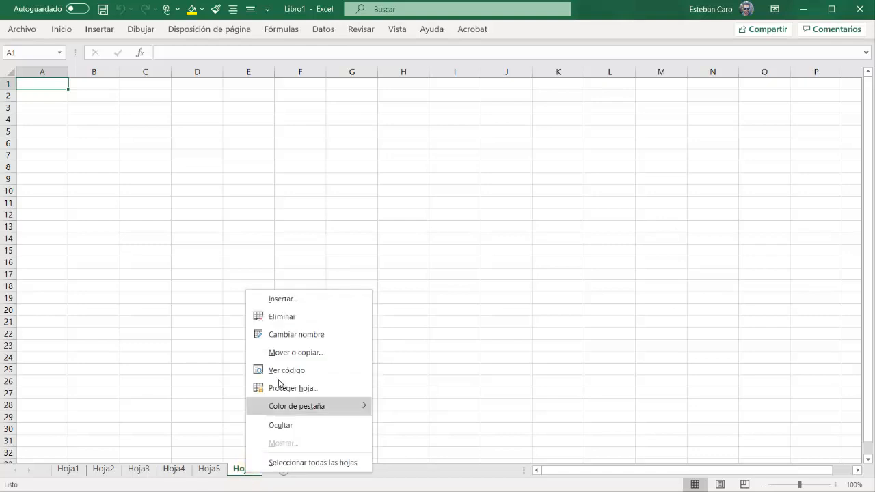
pyautogui.click(279, 316)
pyautogui.rightClick(207, 470)
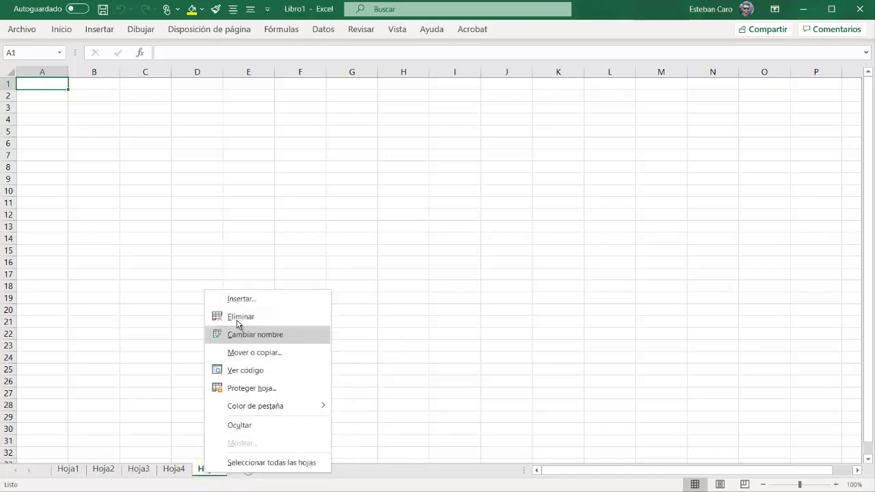
pyautogui.click(236, 316)
pyautogui.rightClick(173, 470)
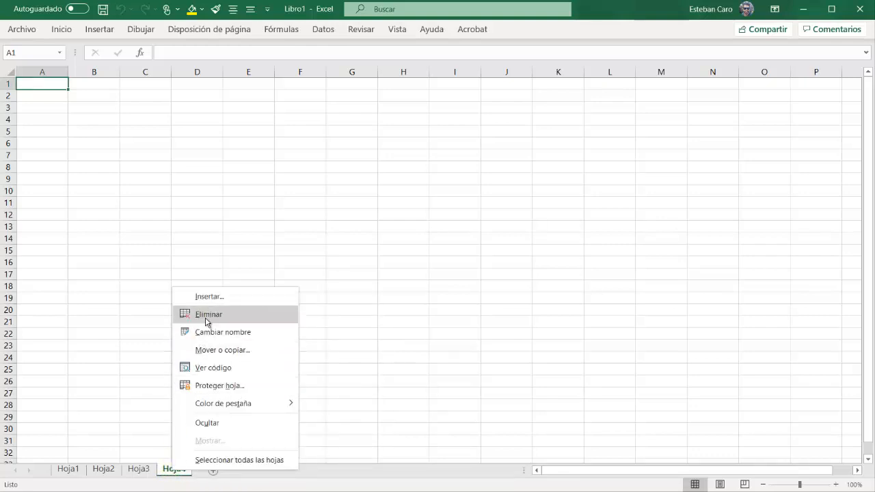
pyautogui.click(235, 316)
pyautogui.rightClick(144, 470)
pyautogui.click(198, 314)
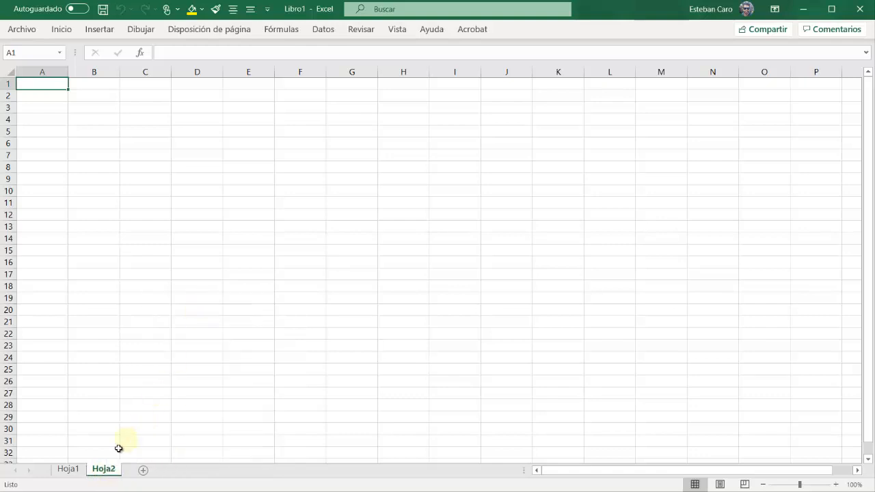
pyautogui.rightClick(104, 469)
pyautogui.click(147, 311)
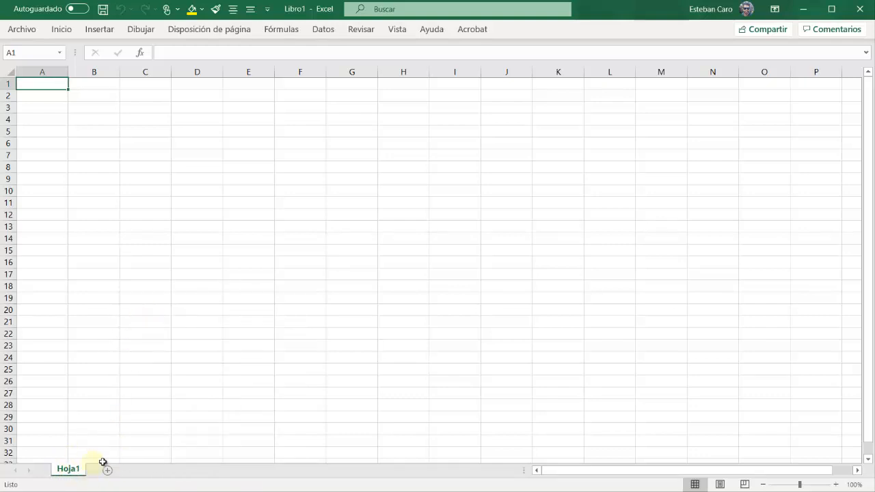
pyautogui.click(137, 176)
pyautogui.hotkey('ctrl', 'Home')
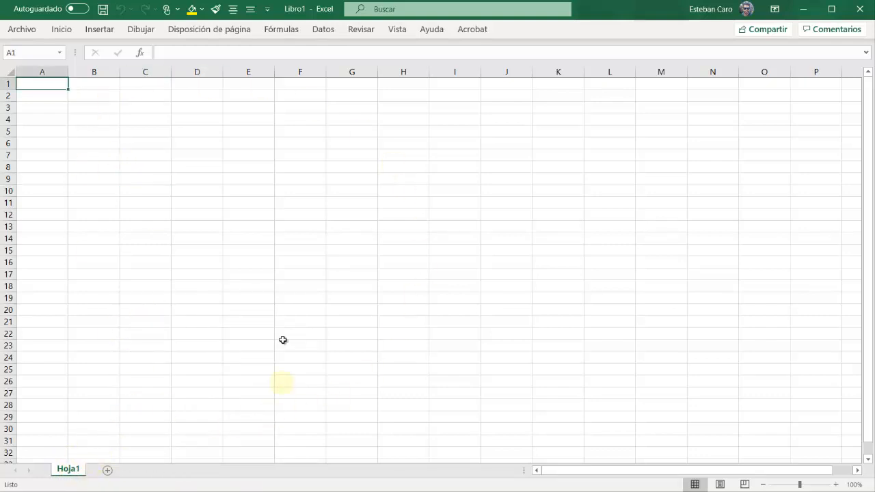
pyautogui.click(189, 190)
pyautogui.click(107, 164)
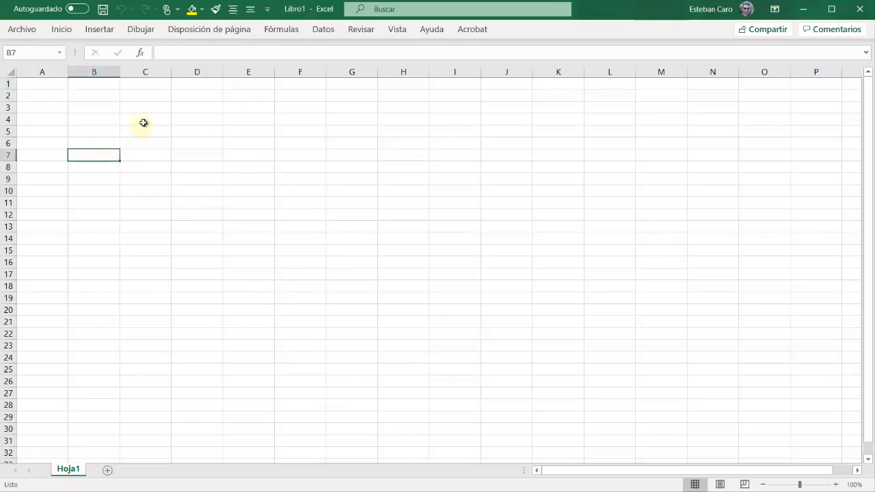
pyautogui.click(143, 120)
pyautogui.click(91, 144)
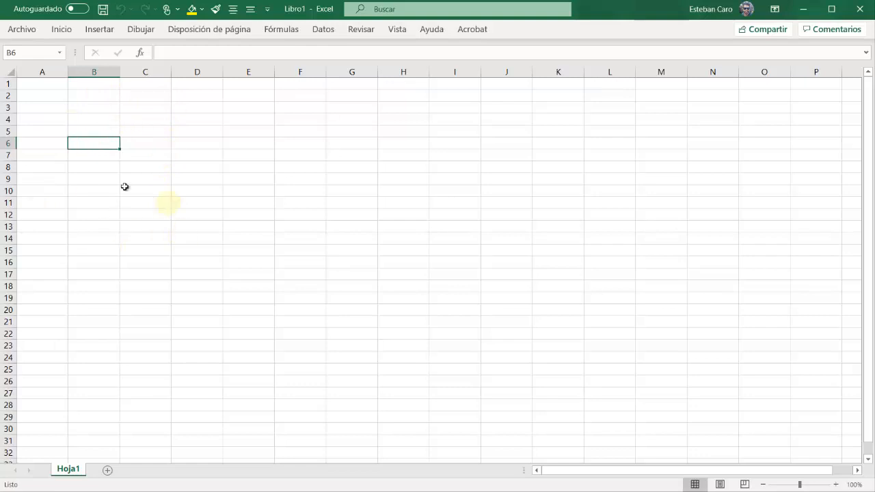
pyautogui.click(197, 158)
pyautogui.press('F8')
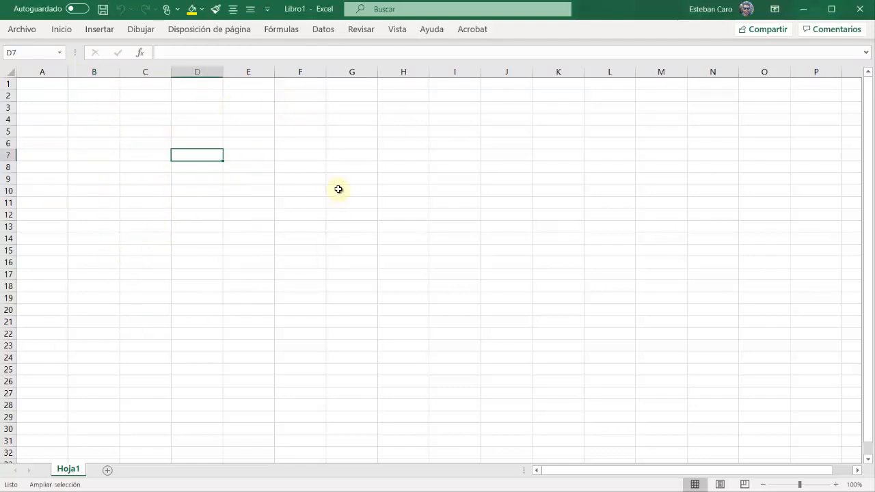
pyautogui.press('F8')
pyautogui.click(193, 145)
pyautogui.click(111, 130)
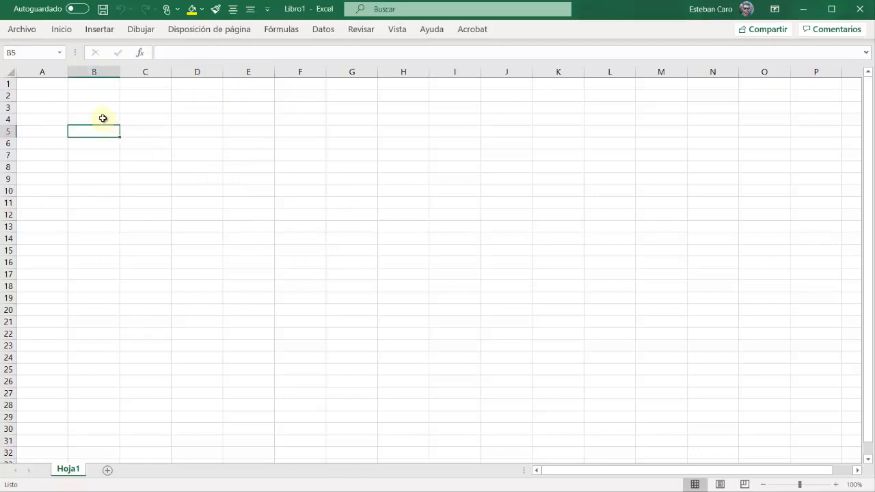
# Enter the text "Texto" in cell B4 and the number 34678 in cell B8
pyautogui.click(103, 118)
pyautogui.write('L')
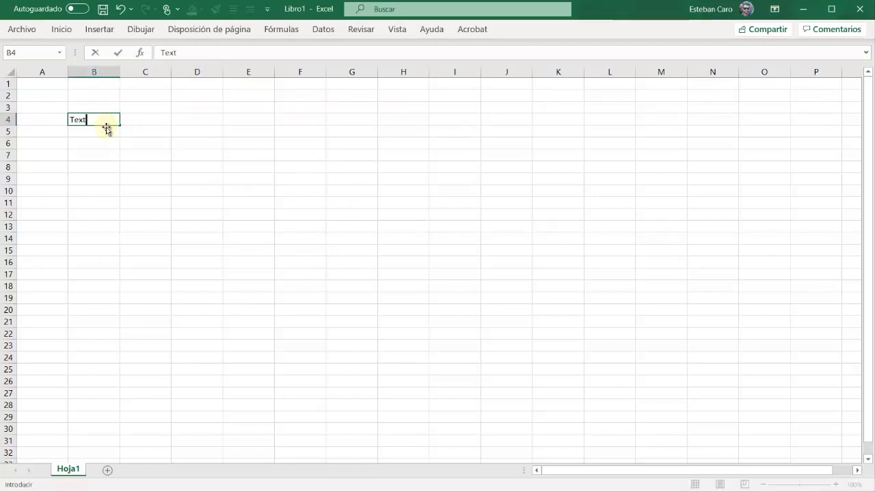
pyautogui.click(94, 167)
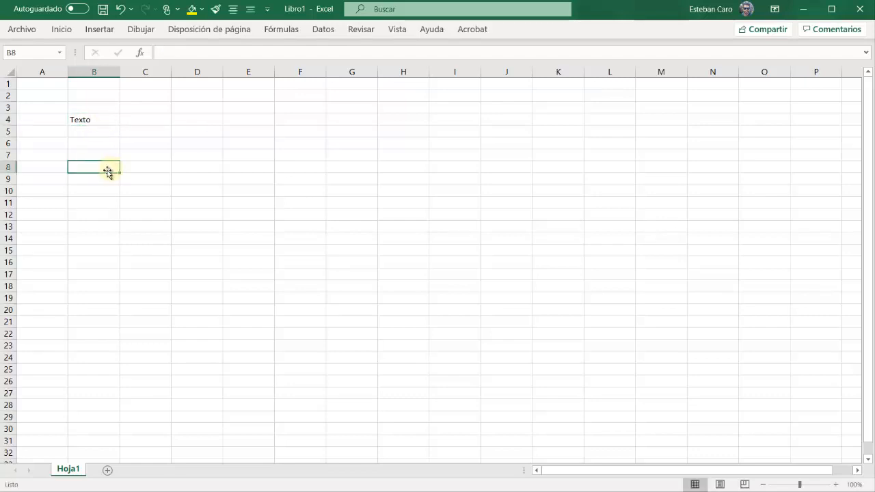
pyautogui.write('34678')
pyautogui.press('Return')
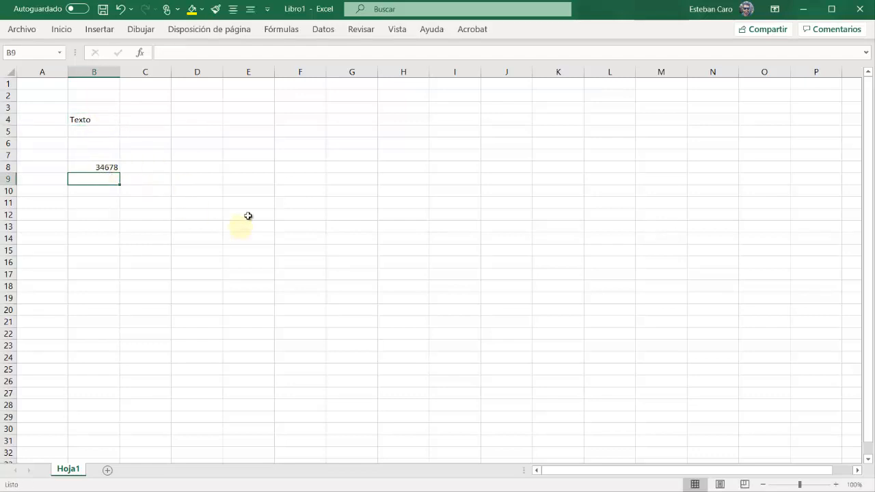
pyautogui.click(93, 167)
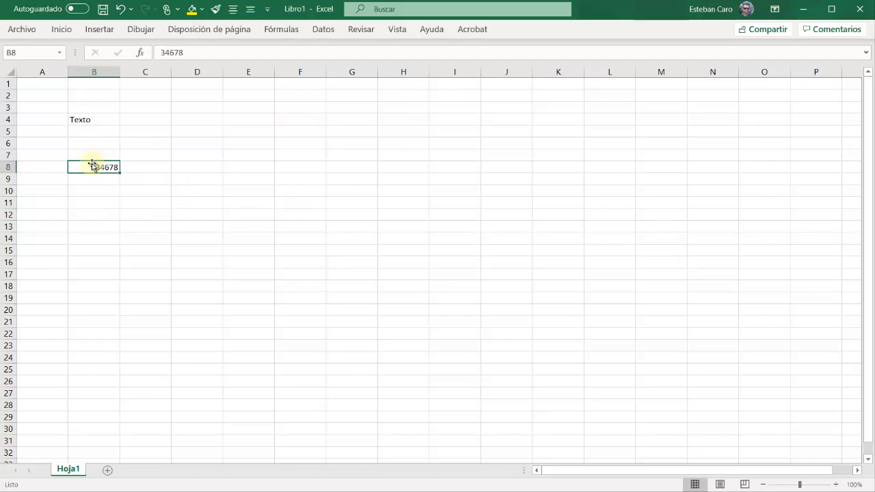
pyautogui.click(192, 153)
pyautogui.click(218, 200)
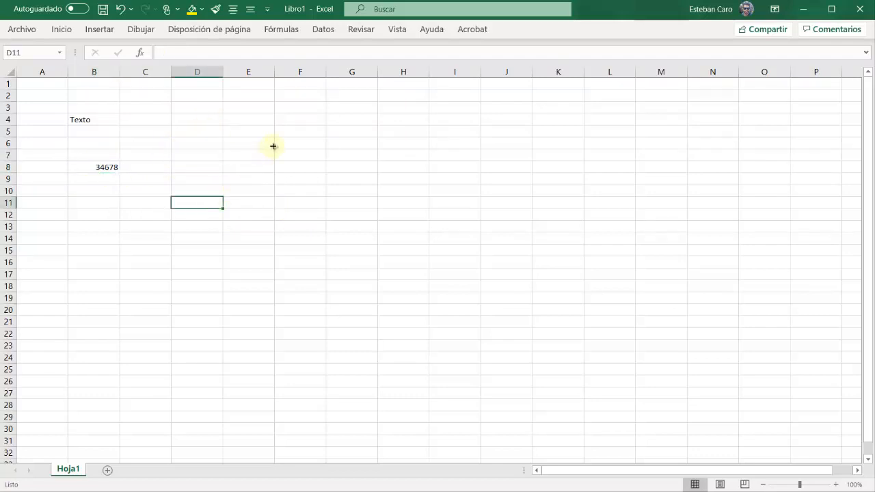
pyautogui.click(273, 144)
pyautogui.click(212, 171)
pyautogui.click(208, 229)
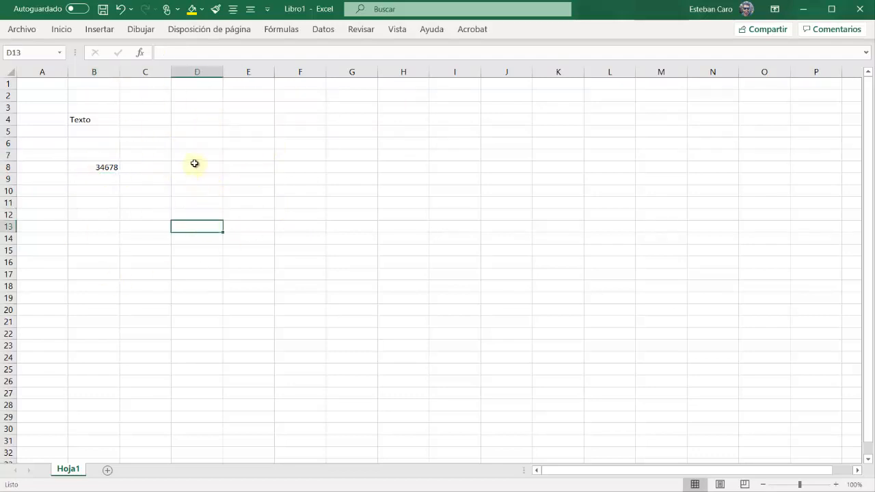
pyautogui.click(196, 156)
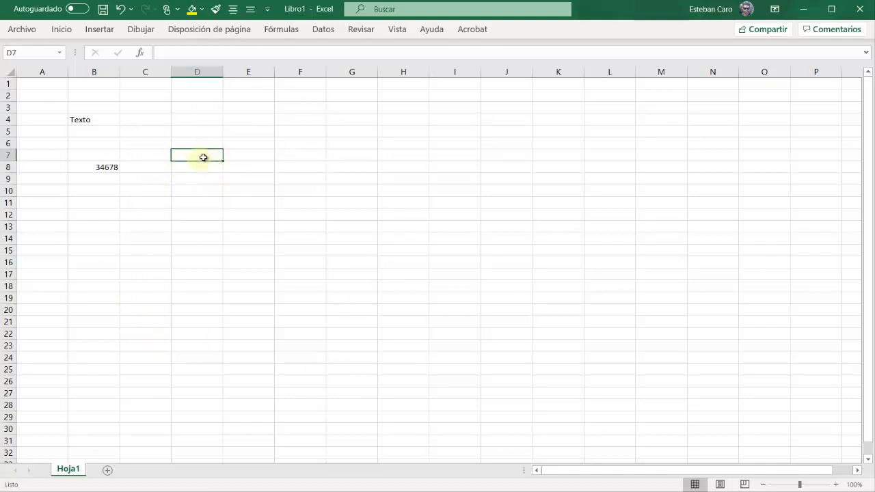
# Select the whole of column D, and return to single cells, ending on D5
pyautogui.click(211, 71)
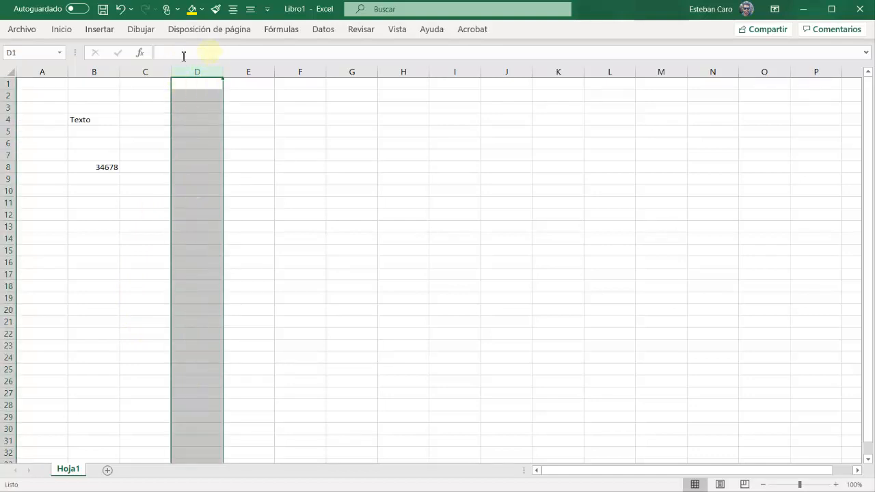
pyautogui.click(203, 169)
pyautogui.click(112, 167)
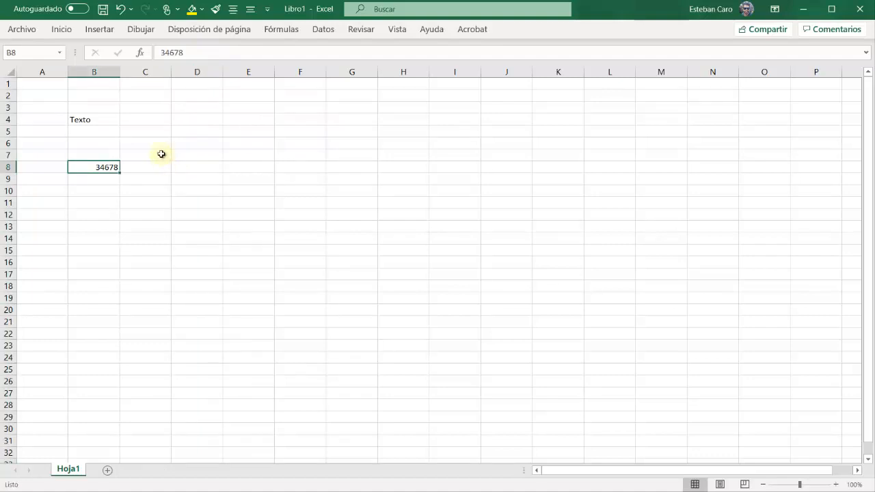
pyautogui.click(163, 155)
pyautogui.click(185, 153)
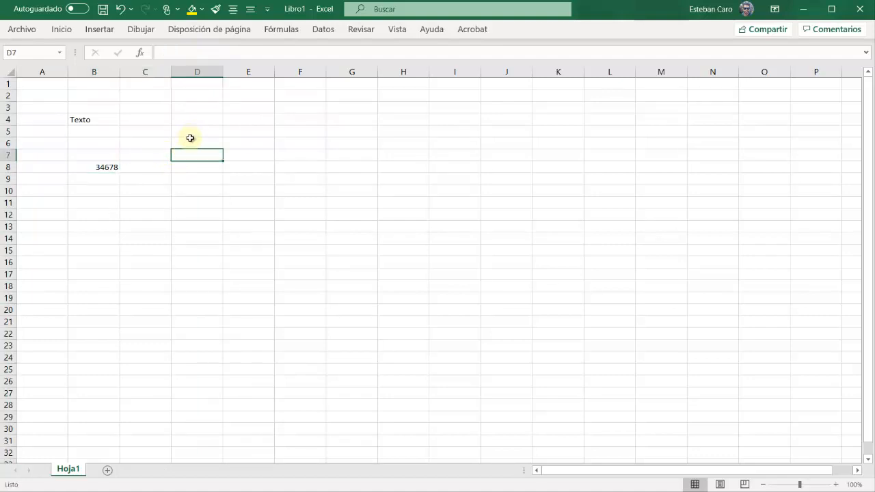
pyautogui.click(190, 139)
pyautogui.click(194, 133)
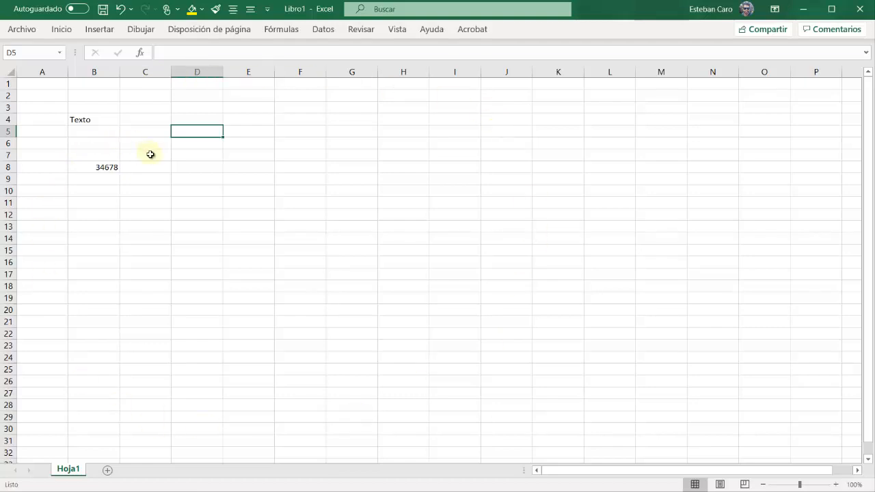
# Select cells D1 to D18 and a horizontal range along row 5 starting at B5, ending on single cell D5
pyautogui.moveTo(197, 83); pyautogui.dragTo(193, 281)
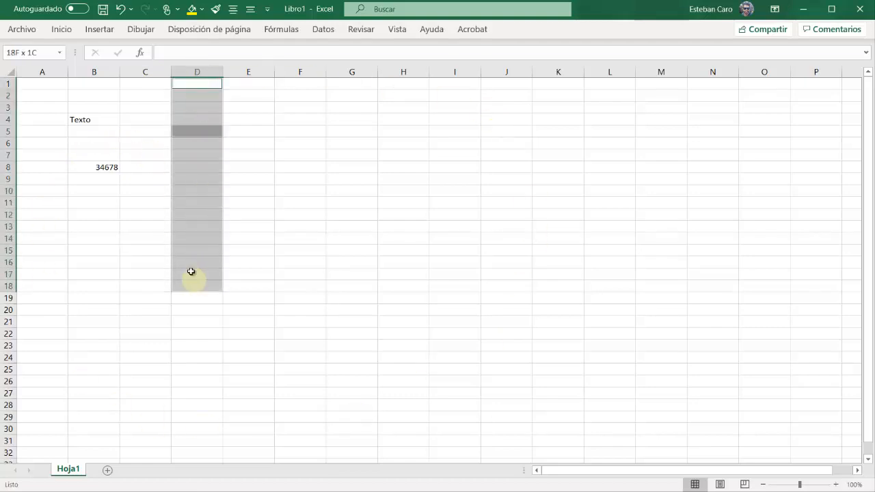
pyautogui.keyDown('ctrl'); pyautogui.click(36, 131); pyautogui.keyUp('ctrl')
pyautogui.moveTo(112, 131); pyautogui.dragTo(321, 134)
pyautogui.click(204, 179)
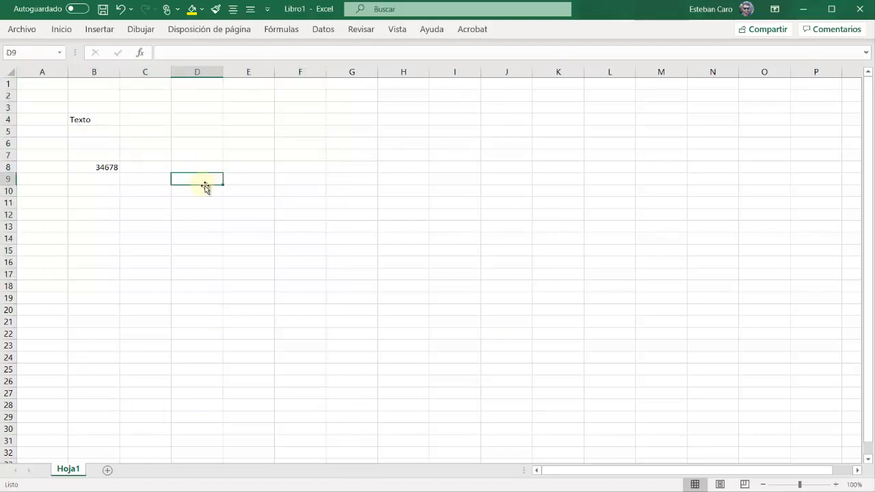
pyautogui.click(209, 129)
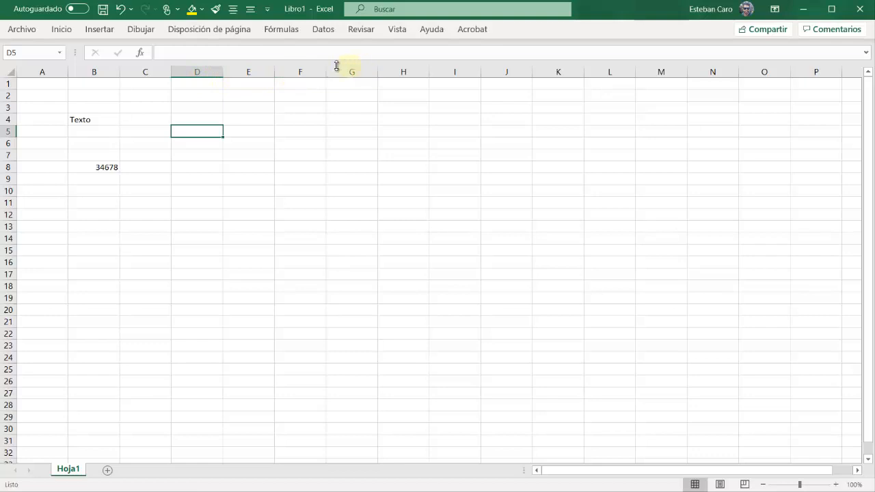
# Select the whole of column D and the whole of row 7, ending on single cell D5
pyautogui.click(202, 68)
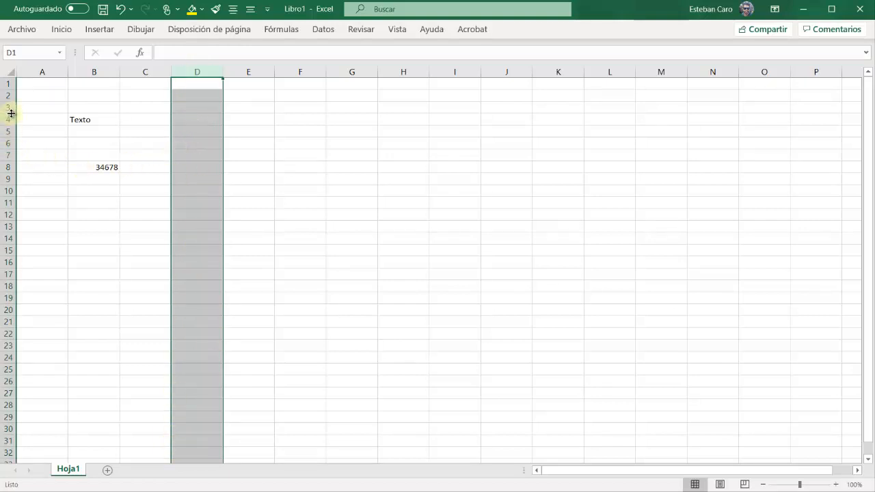
pyautogui.click(8, 155)
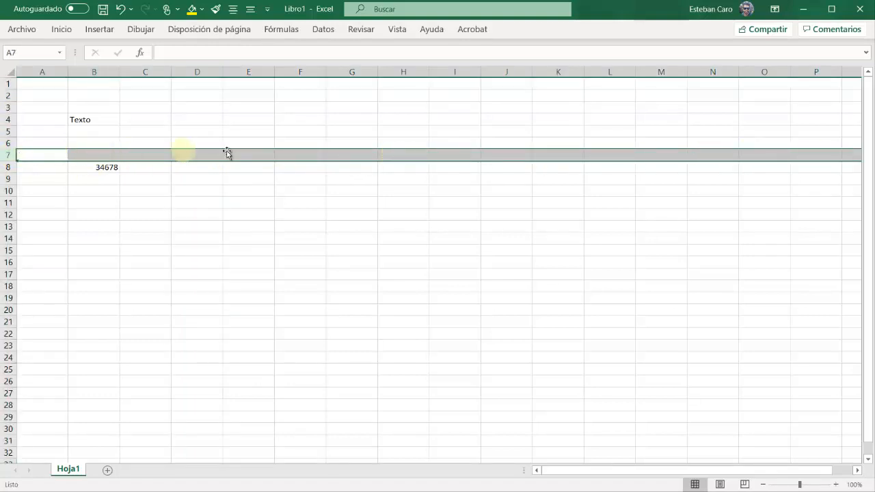
pyautogui.click(198, 133)
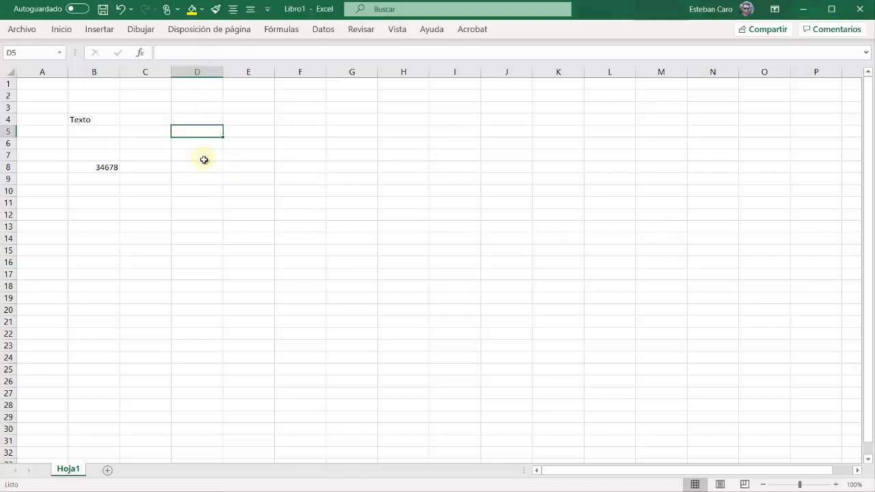
# Enter the text "D5" in cell D5 and "F9" in cell F9, so each names its own reference
pyautogui.write('D5')
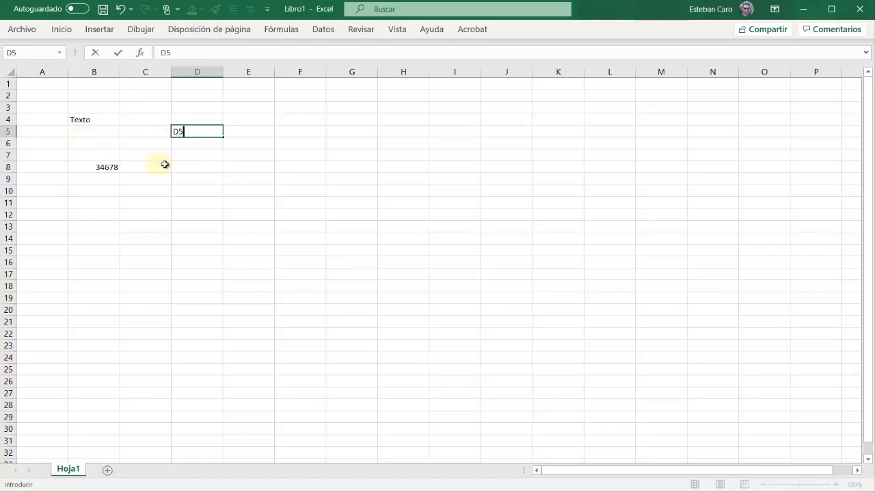
pyautogui.click(185, 156)
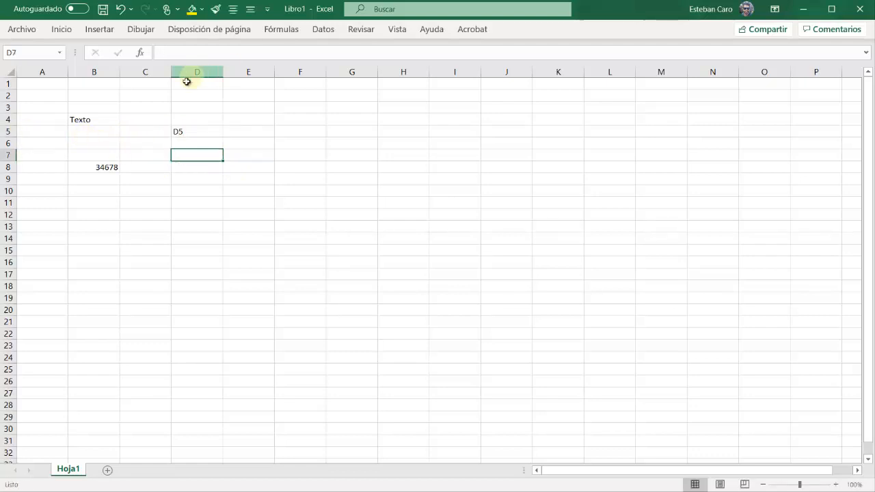
pyautogui.click(193, 132)
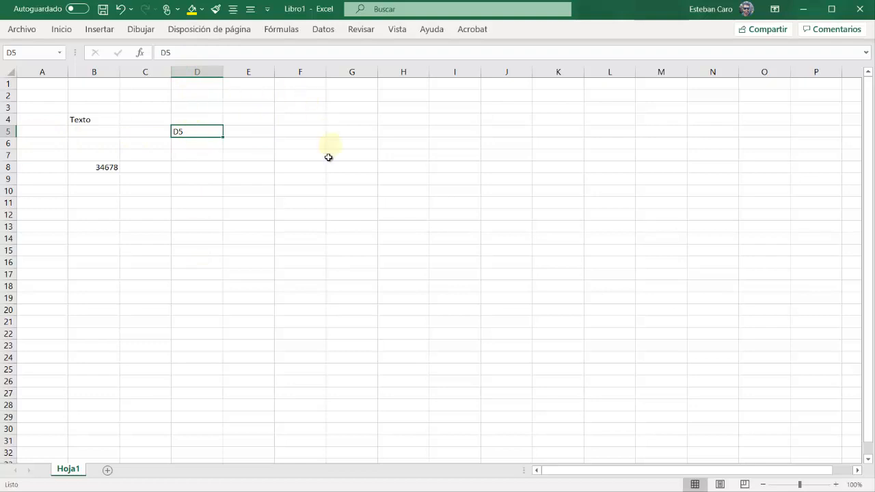
pyautogui.click(299, 180)
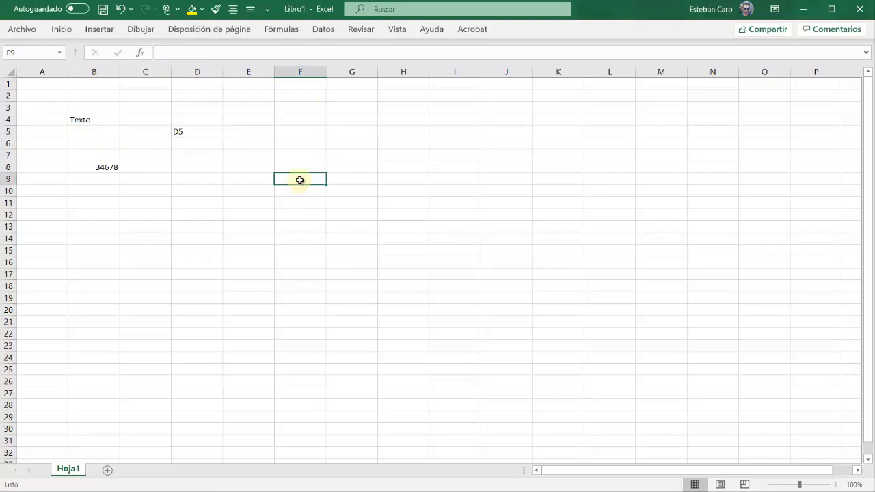
pyautogui.write('F')
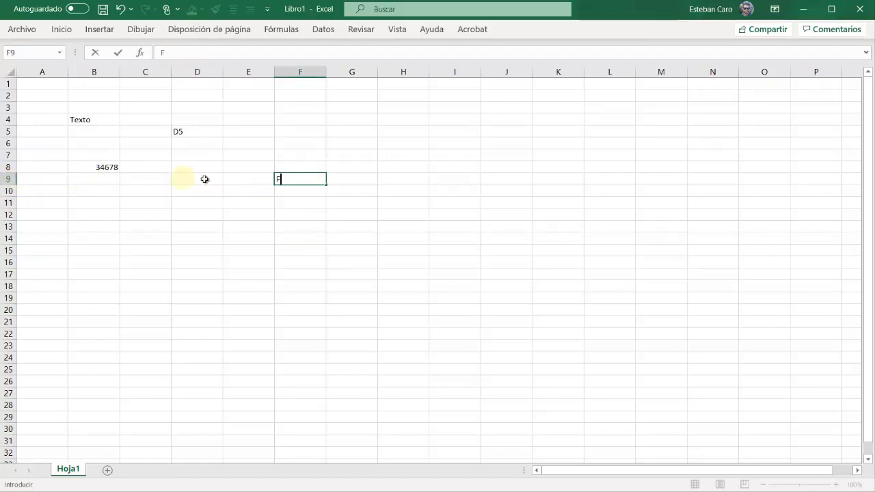
pyautogui.write('9')
pyautogui.press('Tab')
pyautogui.click(306, 179)
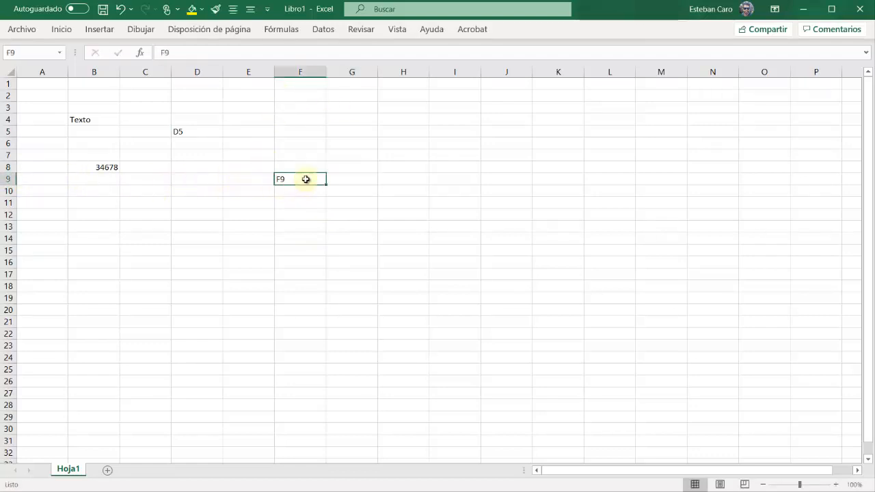
# Enter the text "E3" in cell E3 and move off to cell D13
pyautogui.click(250, 109)
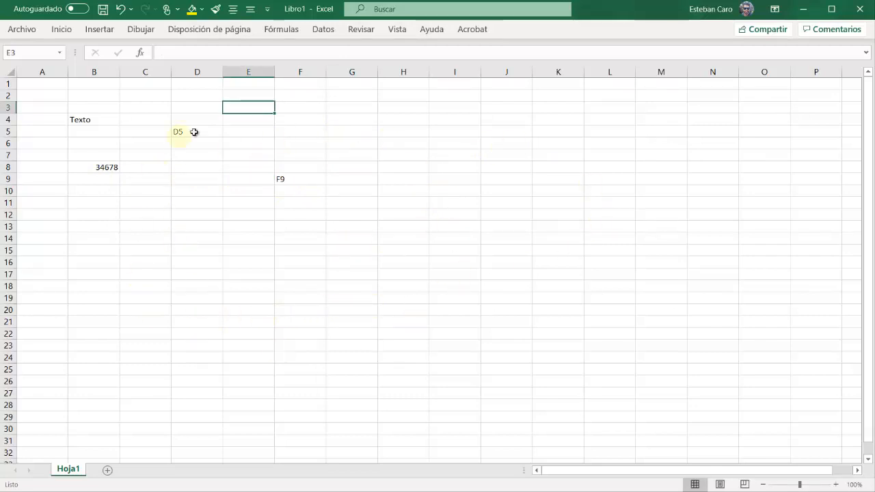
pyautogui.write('E')
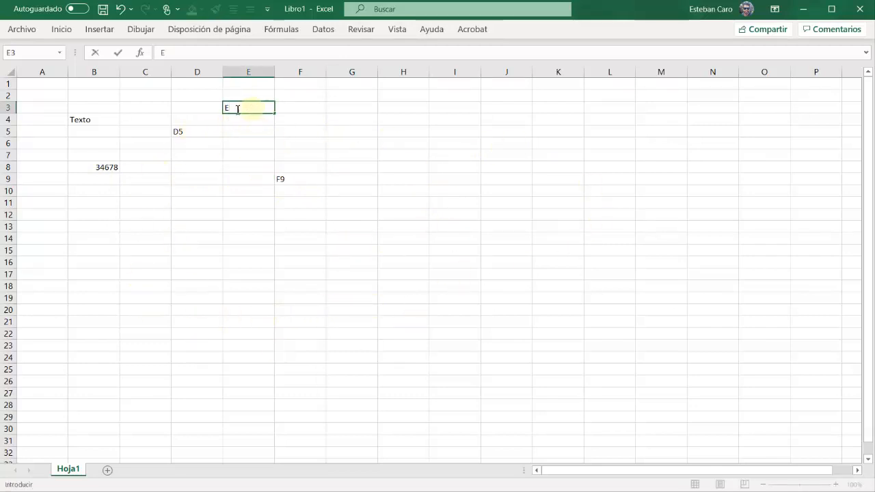
pyautogui.write('3')
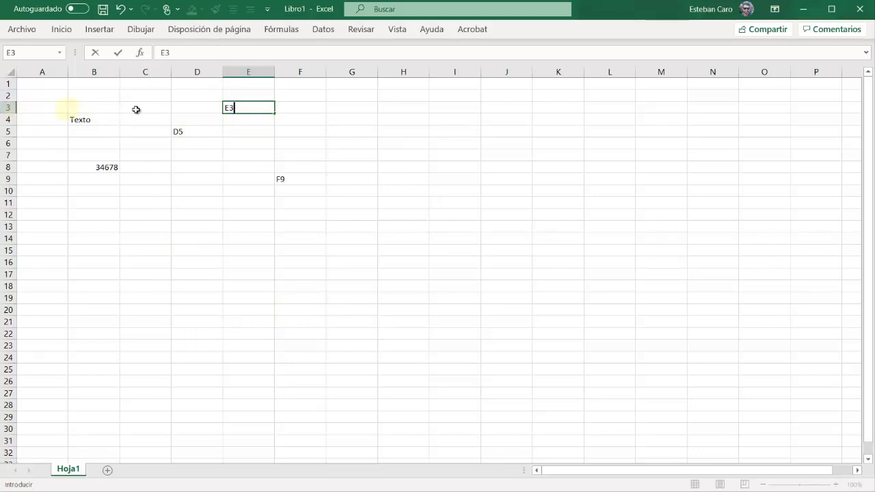
pyautogui.click(205, 144)
pyautogui.click(200, 226)
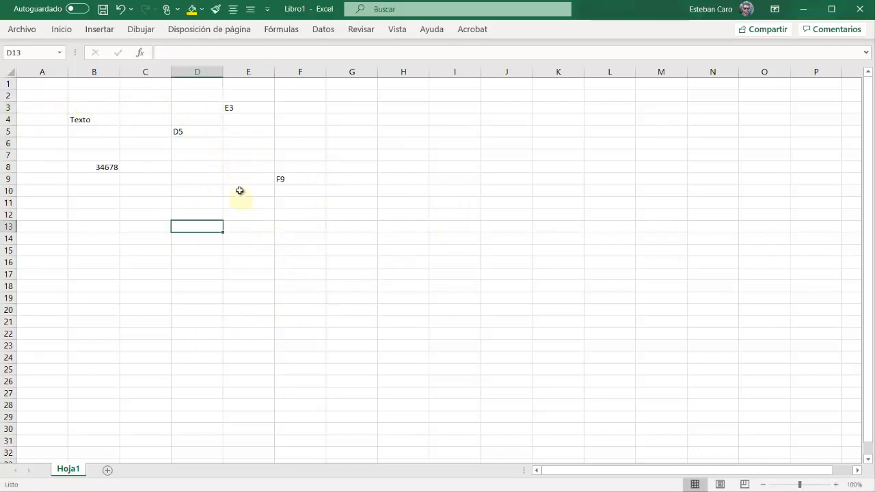
# Select cells D5, F9 and E3 in turn to compare each one's text with its cell reference
pyautogui.click(198, 132)
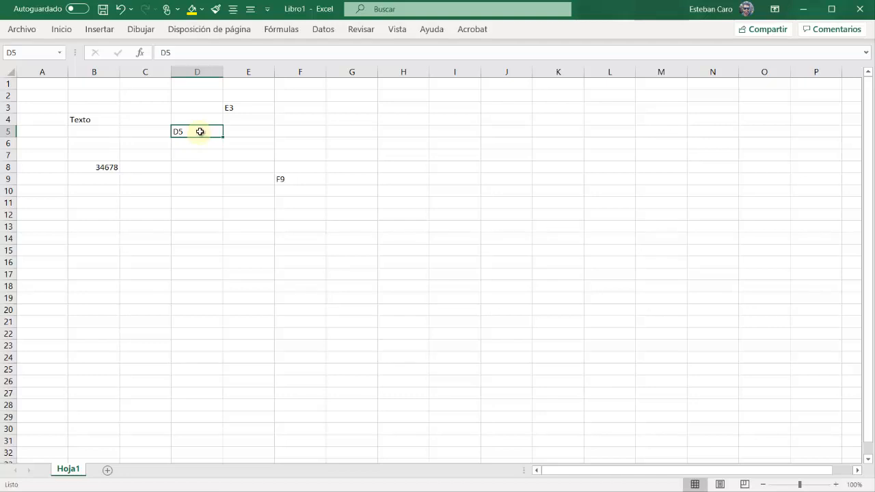
pyautogui.click(293, 179)
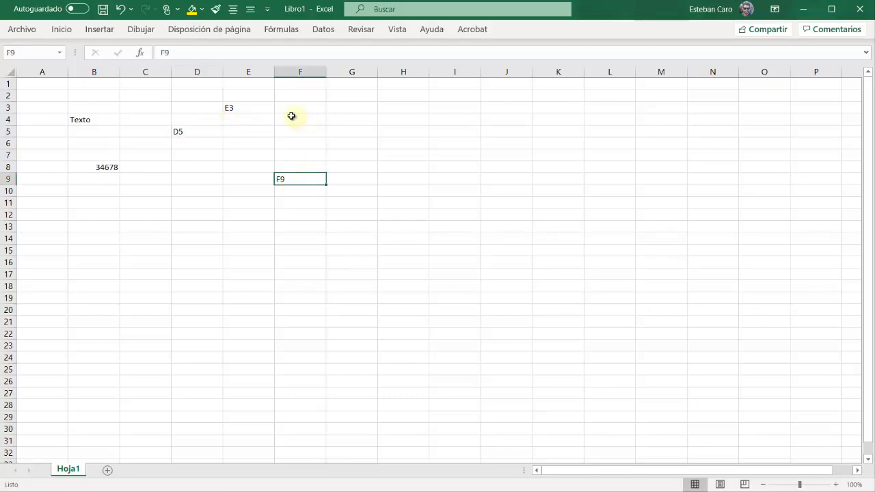
pyautogui.click(258, 109)
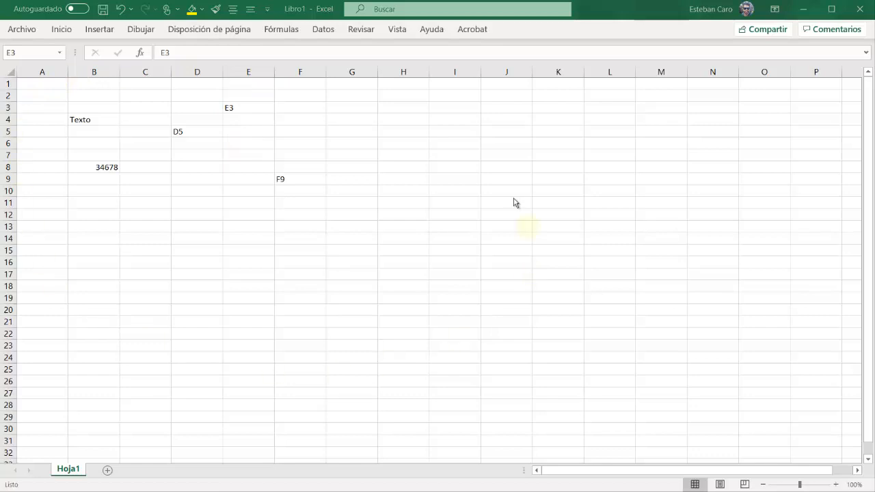
# Zoom the worksheet in to 160%
pyautogui.click(837, 485)
pyautogui.click(837, 485)
pyautogui.click(836, 486)
pyautogui.click(837, 486)
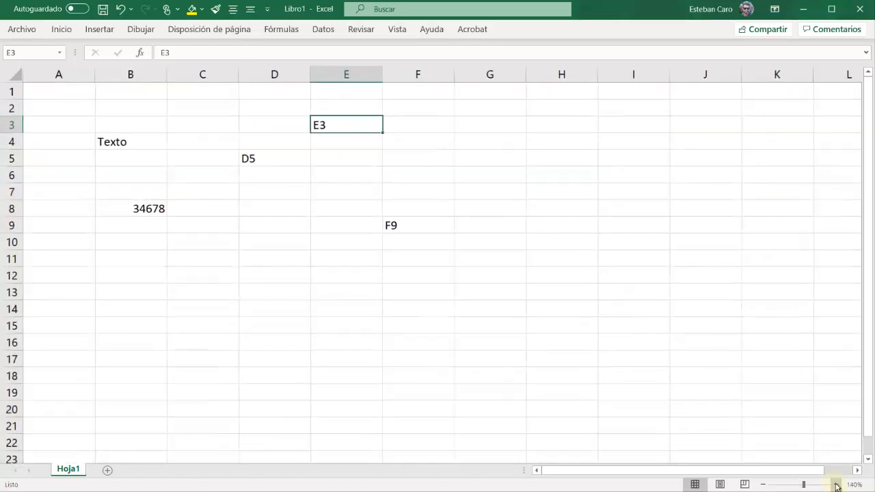
pyautogui.click(837, 486)
pyautogui.click(837, 486)
pyautogui.hotkey('alt', 'Tab')
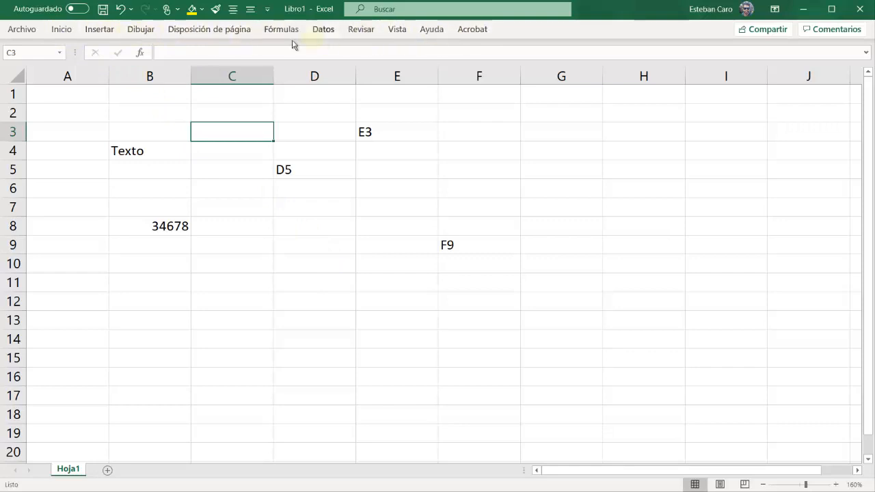
# Display the Inicio set of formatting and editing commands above the sheet
pyautogui.click(61, 29)
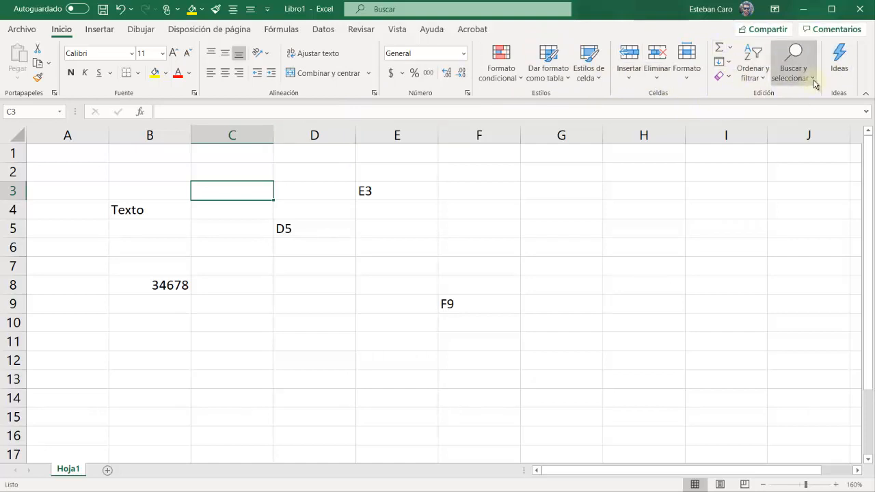
pyautogui.hotkey('alt', 'Tab')
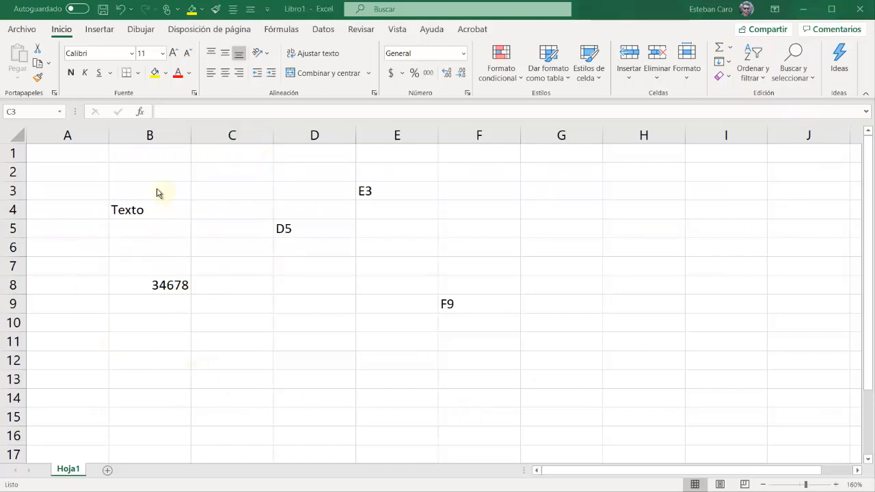
pyautogui.hotkey('alt', 'Tab')
# Clear the contents of cells B2 to F14 and undo the deletion
pyautogui.moveTo(154, 172); pyautogui.dragTo(459, 358)
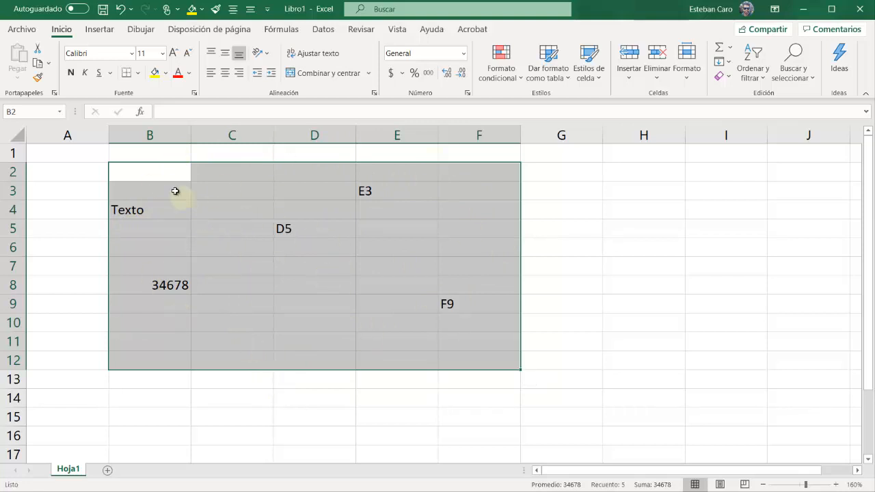
pyautogui.moveTo(164, 172); pyautogui.dragTo(517, 364)
pyautogui.moveTo(143, 176); pyautogui.dragTo(496, 391)
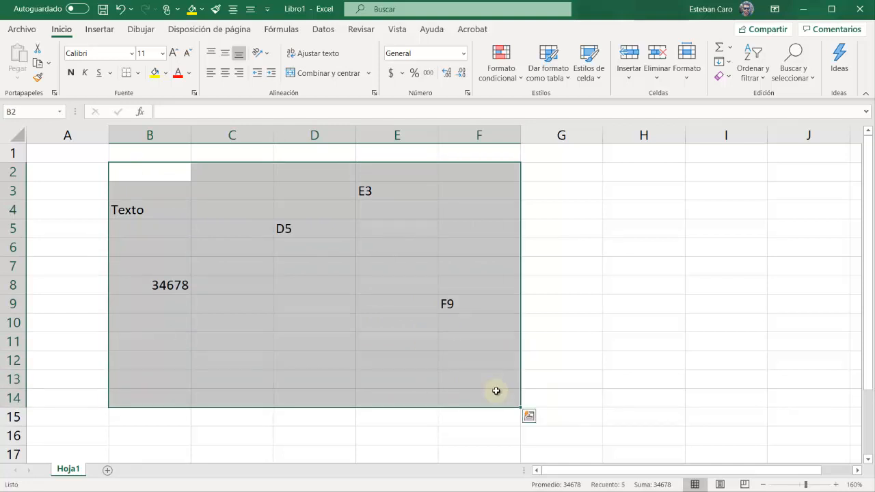
pyautogui.press('Delete')
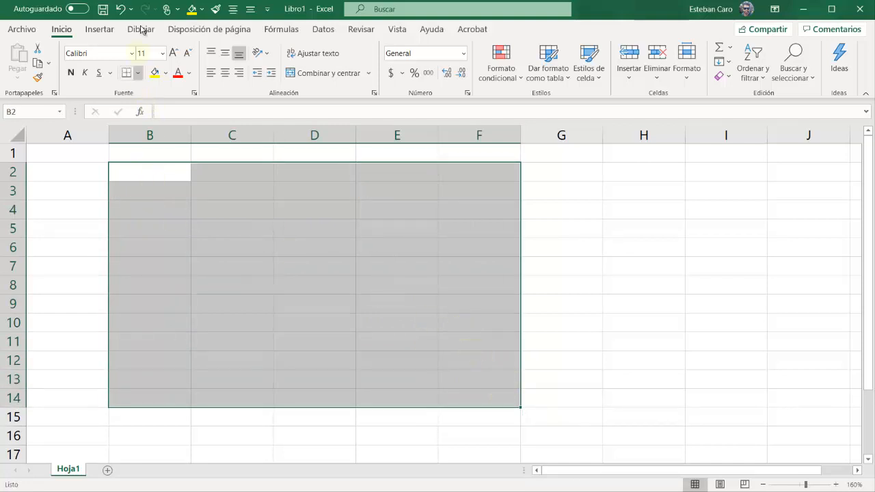
pyautogui.click(119, 10)
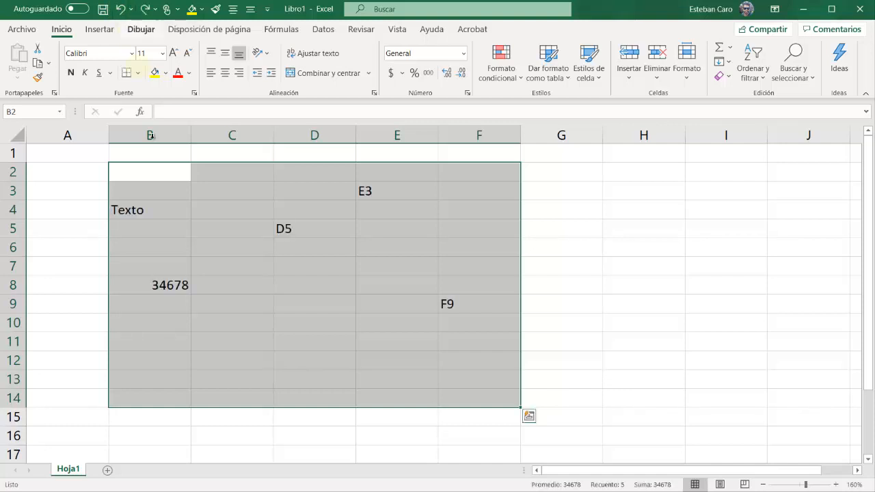
# Try to clear the range B2 to F15 at once, and reselect cells B2 to F13
pyautogui.moveTo(128, 171); pyautogui.dragTo(475, 409)
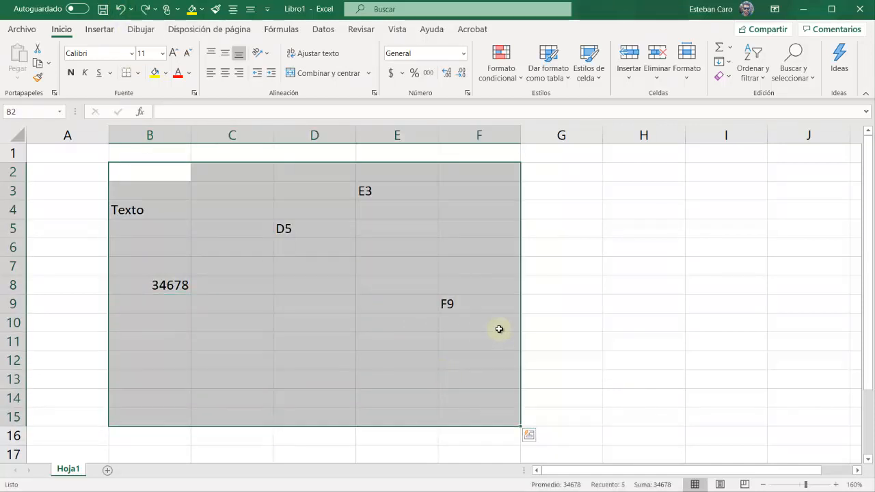
pyautogui.press('BackSpace')
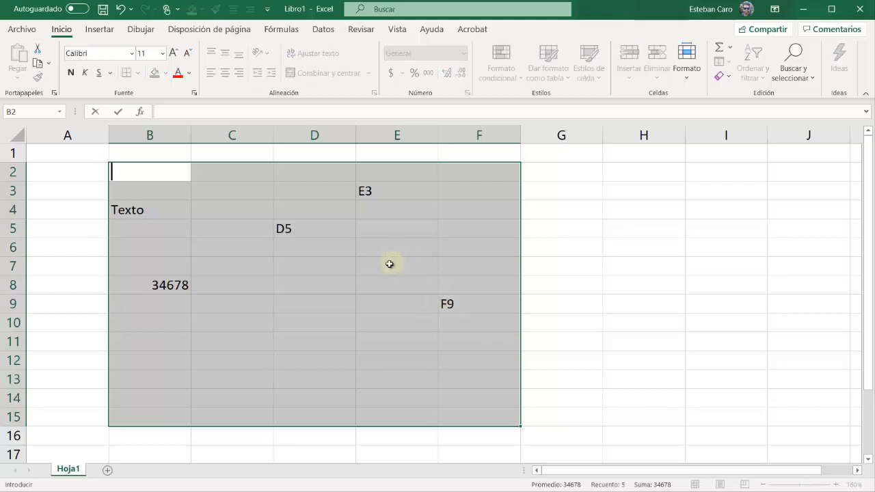
pyautogui.keyDown('shift'); pyautogui.click(467, 384); pyautogui.keyUp('shift')
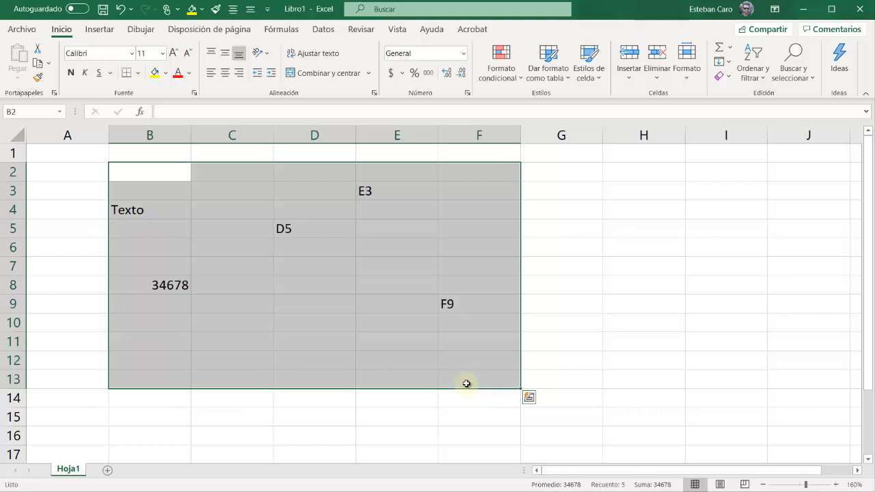
# Clear the contents of all cells from B2 to F14
pyautogui.click(309, 289)
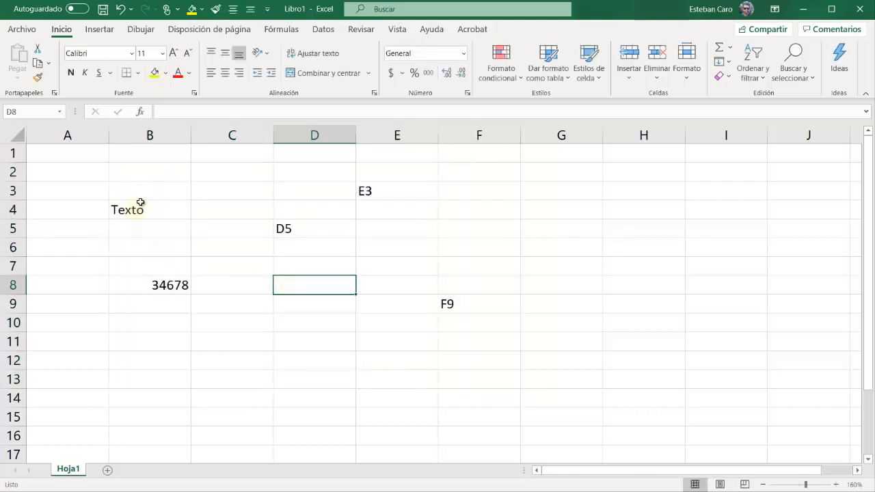
pyautogui.moveTo(146, 177); pyautogui.dragTo(452, 392)
pyautogui.press('Delete')
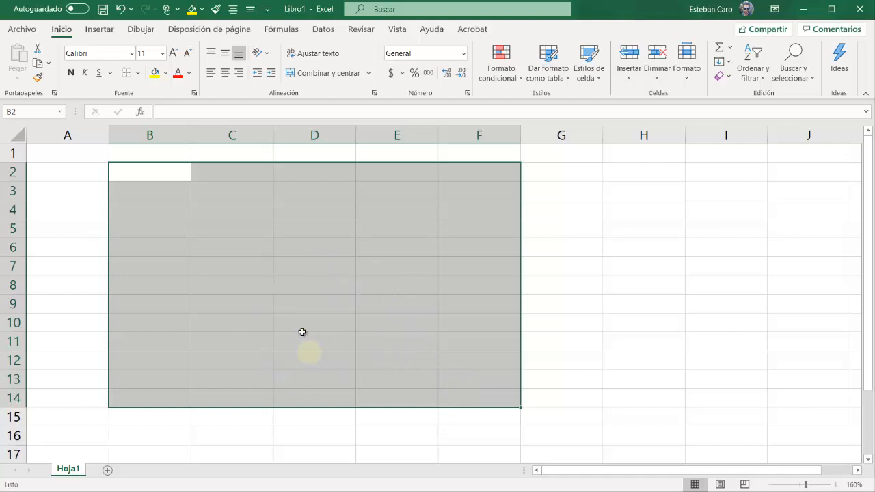
# Enter three people's first names down column A in cells A3 to A5
pyautogui.click(78, 188)
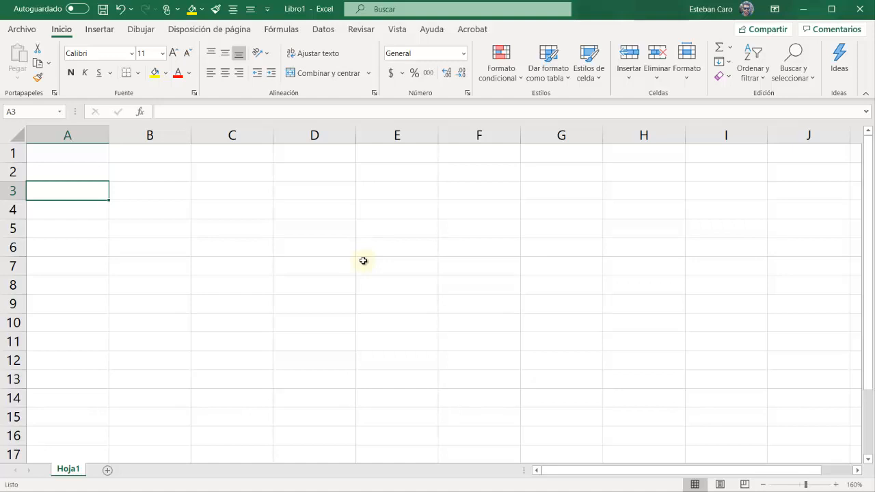
pyautogui.write('Miguel')
pyautogui.press('Return')
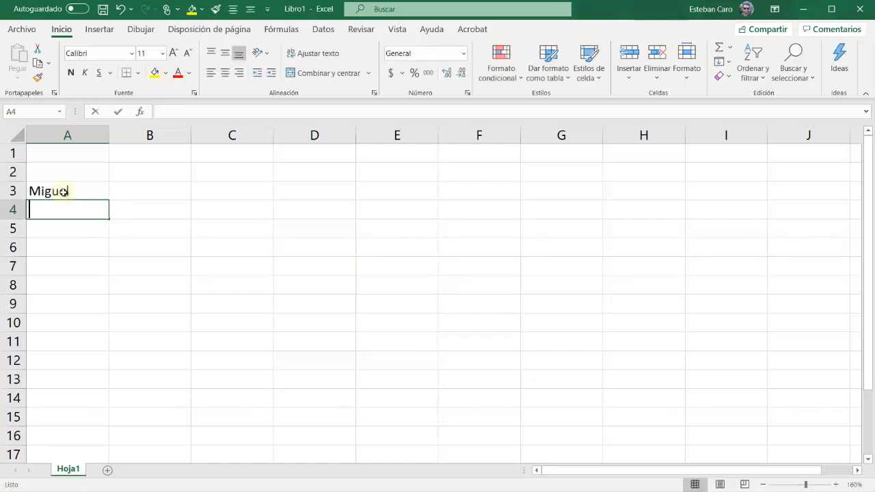
pyautogui.write('Roberto')
pyautogui.press('Return')
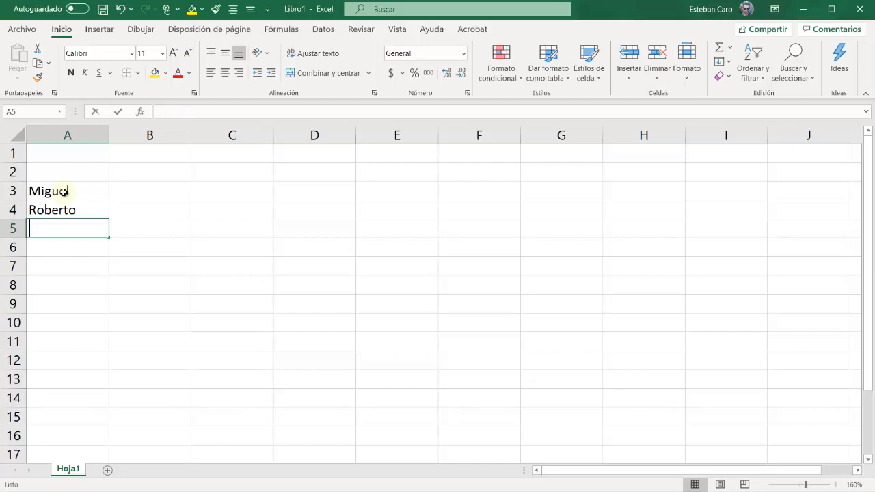
pyautogui.write('Joaquín')
pyautogui.press('Return')
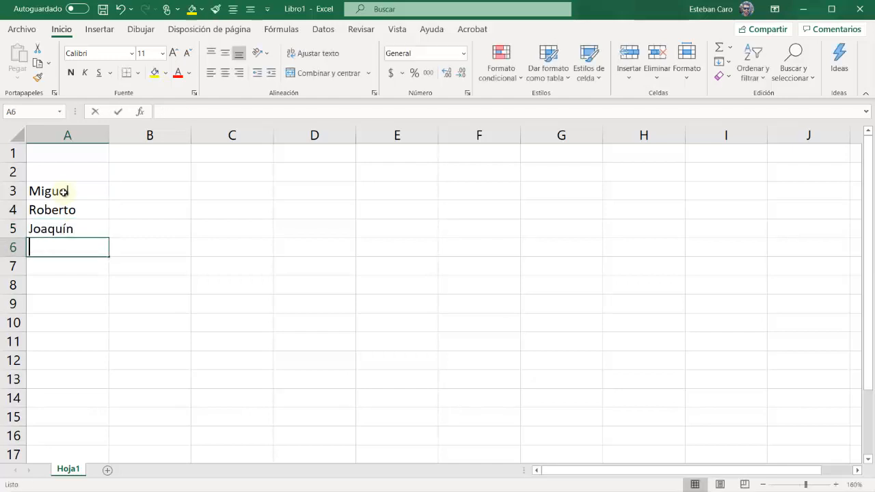
# Extend the list with three more first names in cells A6 to A8
pyautogui.write('Eliza')
pyautogui.press('Return')
pyautogui.write('Mónic')
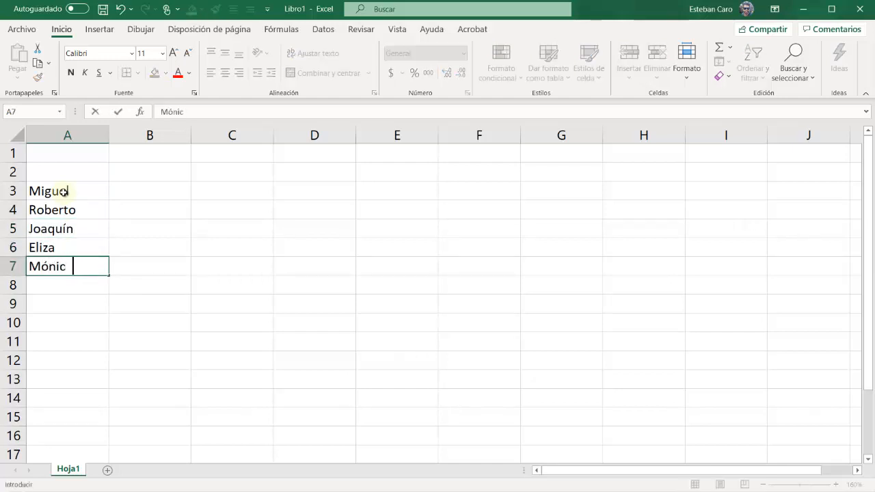
pyautogui.write('a')
pyautogui.press('Return')
pyautogui.write('Saman')
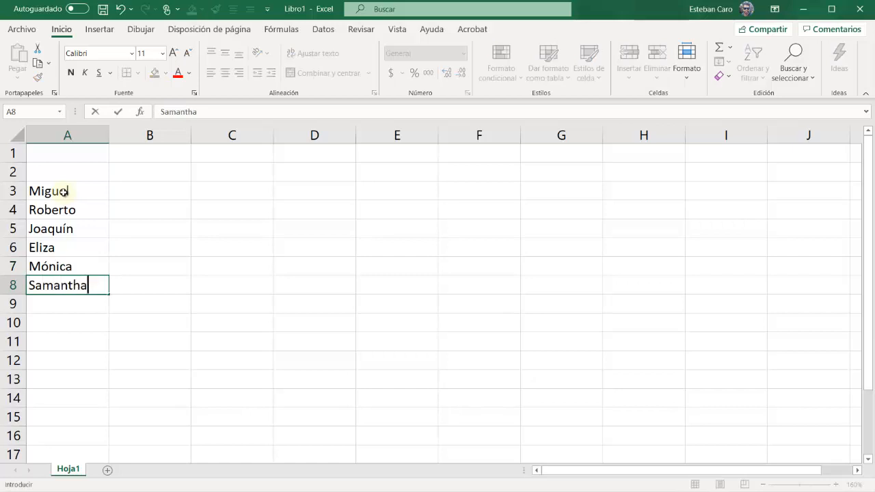
pyautogui.press('Tab')
# Enter the amounts 56000, 42000 and 104500 beside the first three names in cells B3 to B5
pyautogui.press('Up')
pyautogui.press('Up')
pyautogui.press('Up')
pyautogui.press('Up')
pyautogui.press('Up')
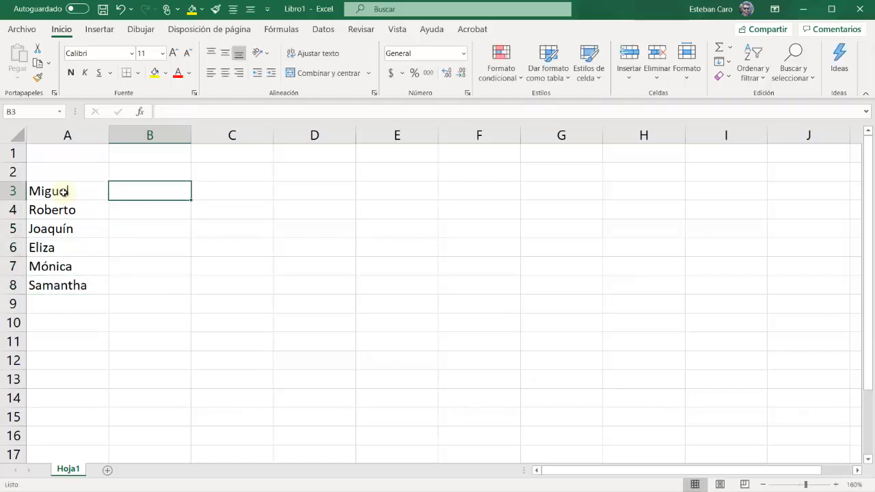
pyautogui.click(129, 196)
pyautogui.write('56000')
pyautogui.press('Return')
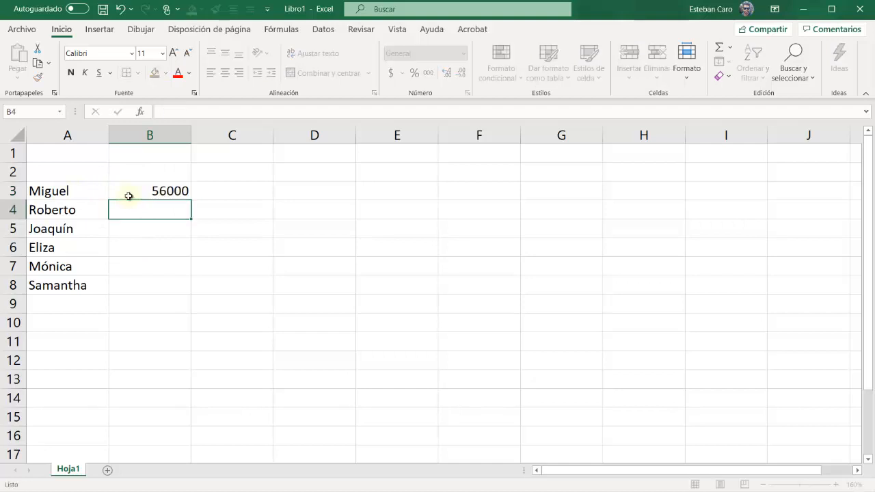
pyautogui.write('42000')
pyautogui.press('Return')
pyautogui.write('10')
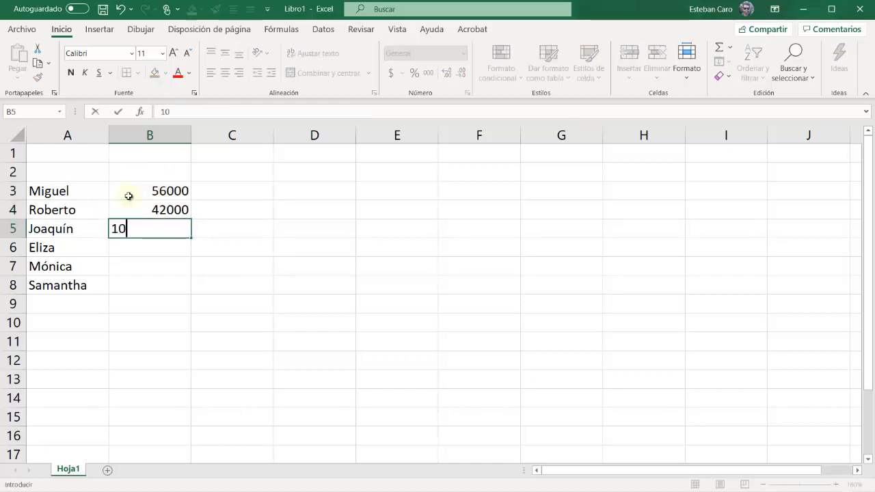
pyautogui.write('4500')
pyautogui.press('Return')
# Enter the amounts 97000, 69700 and 178000 beside the remaining names in cells B6 to B8
pyautogui.write('97000')
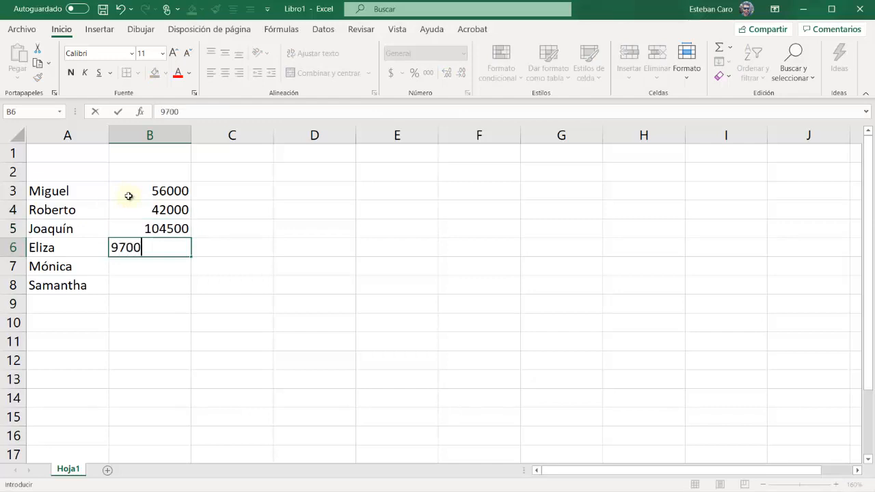
pyautogui.press('Return')
pyautogui.write('69700')
pyautogui.press('Return')
pyautogui.write('178000')
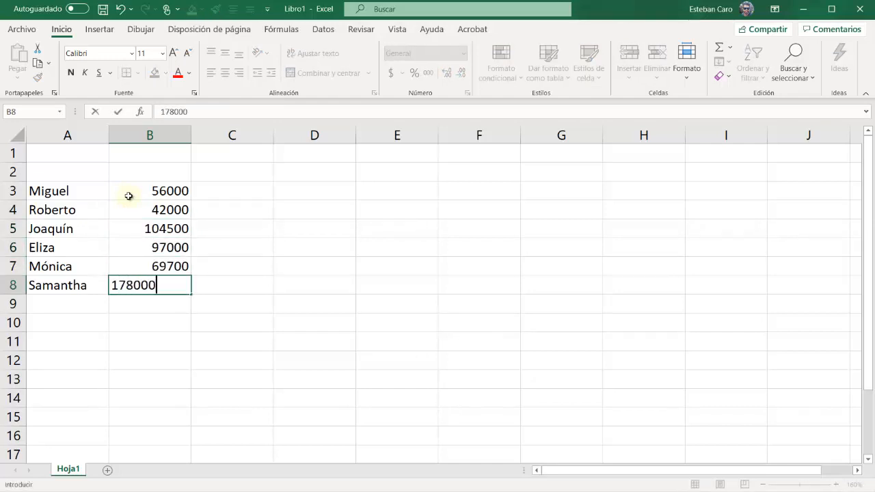
pyautogui.press('Return')
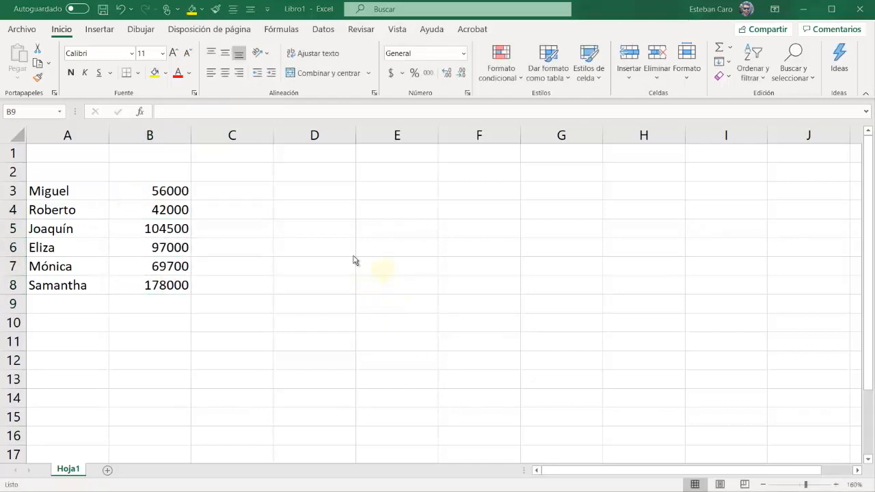
pyautogui.moveTo(62, 171); pyautogui.dragTo(60, 332)
pyautogui.moveTo(156, 170); pyautogui.dragTo(170, 307)
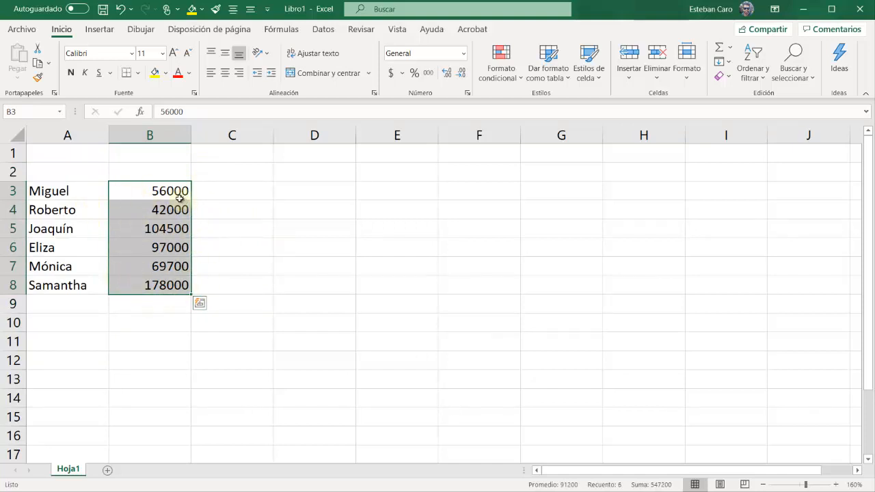
pyautogui.moveTo(180, 199); pyautogui.dragTo(164, 285)
# Set the font of the names in cells A3 to A8 to Arial
pyautogui.click(64, 190)
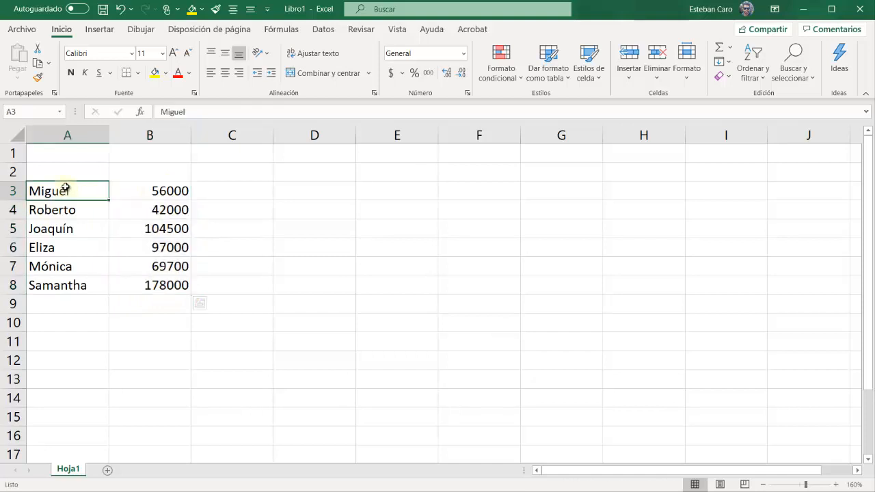
pyautogui.moveTo(67, 199); pyautogui.dragTo(62, 281)
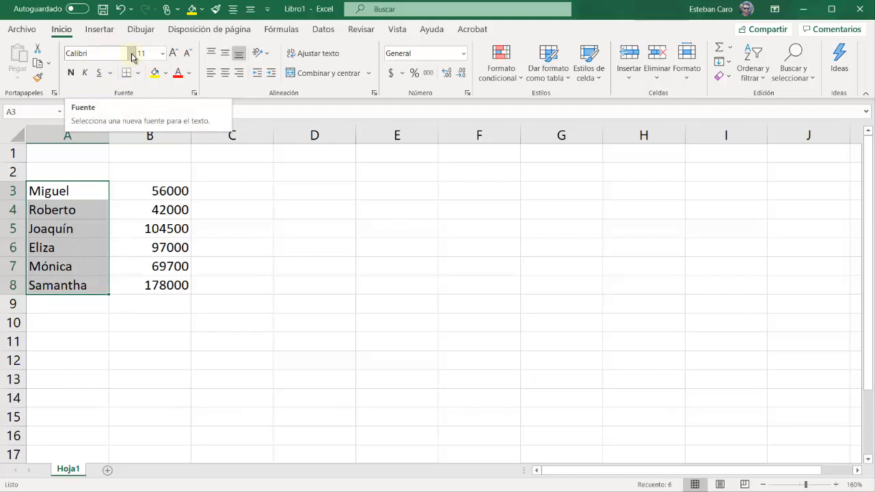
pyautogui.click(132, 54)
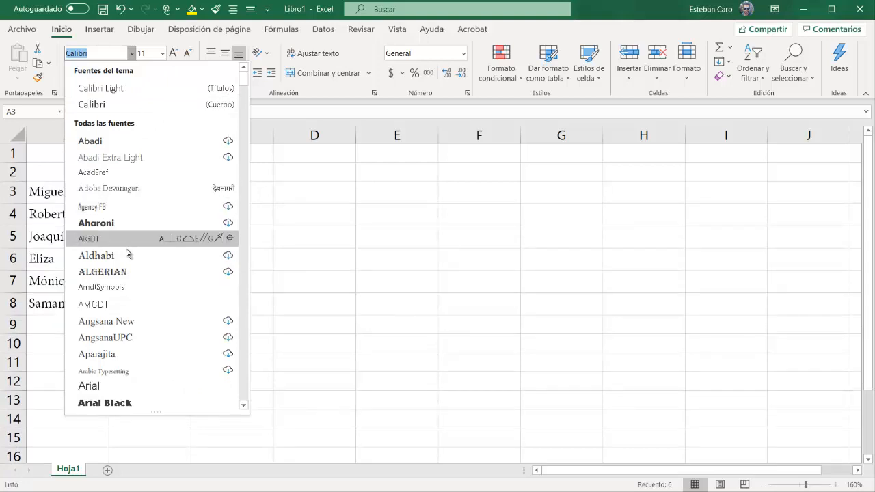
pyautogui.scroll(-4, 130, 366)
pyautogui.click(117, 189)
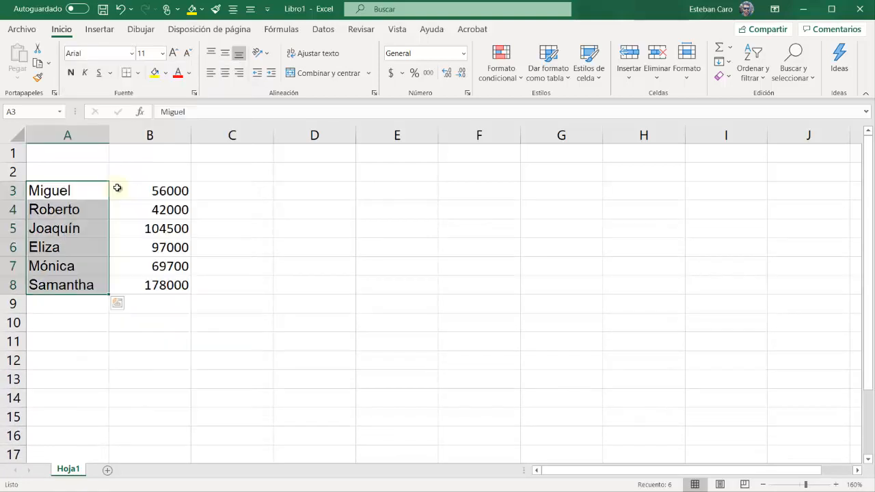
# Set the font of the amounts in cells B3 to B8 to Arial
pyautogui.moveTo(143, 189); pyautogui.dragTo(161, 284)
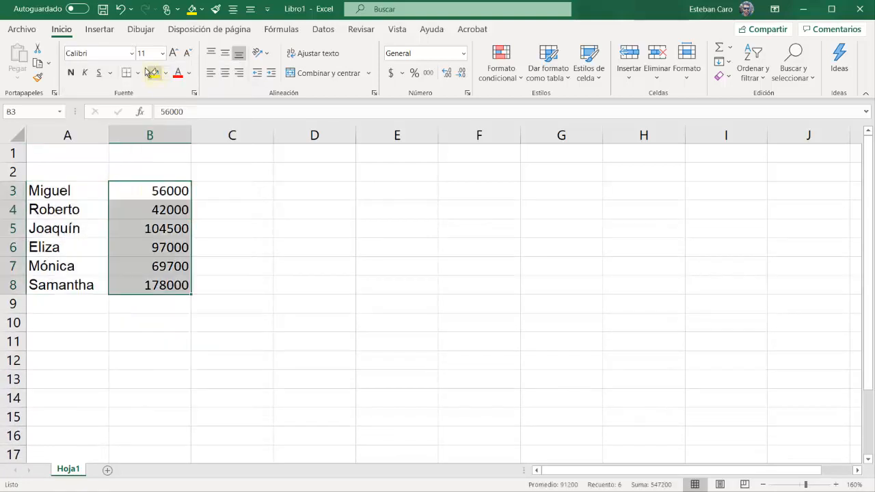
pyautogui.click(132, 54)
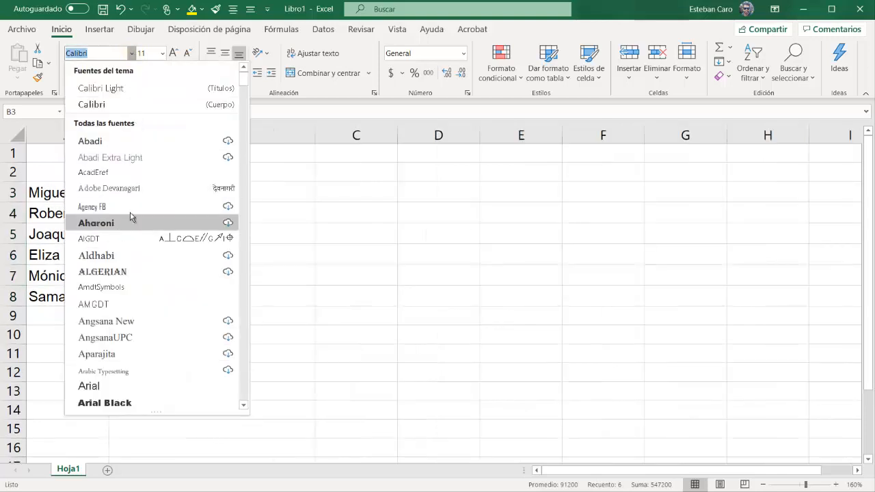
pyautogui.click(88, 387)
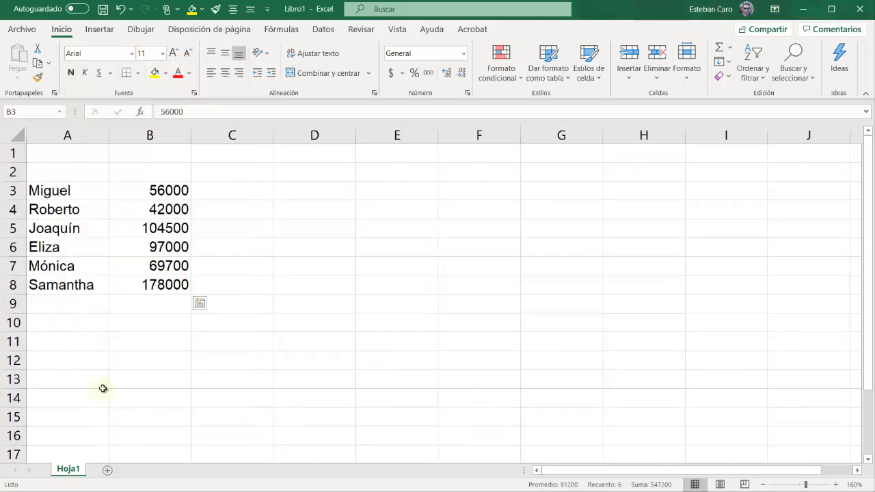
# Try decreasing and increasing the font size of the amounts in cells B3 to B8
pyautogui.click(189, 54)
pyautogui.click(173, 54)
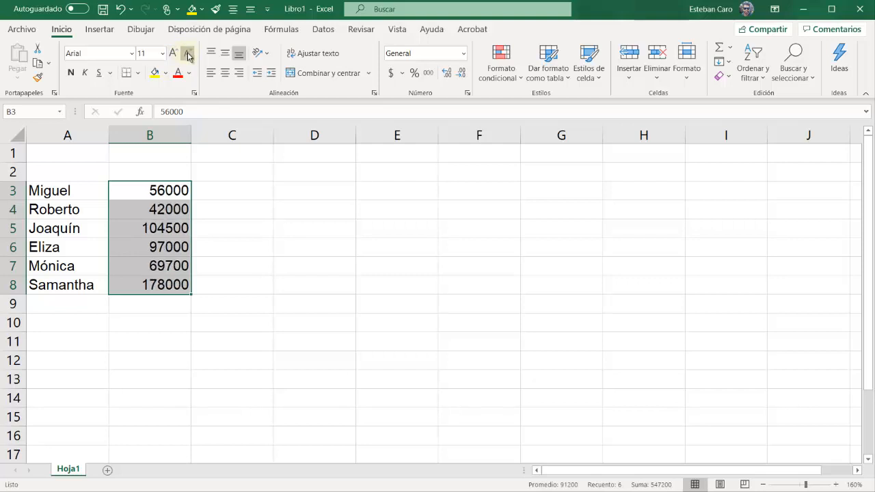
pyautogui.click(187, 54)
pyautogui.click(173, 54)
# Align the amounts in cells B3 to B8 to the bottom and right of their cells
pyautogui.click(226, 55)
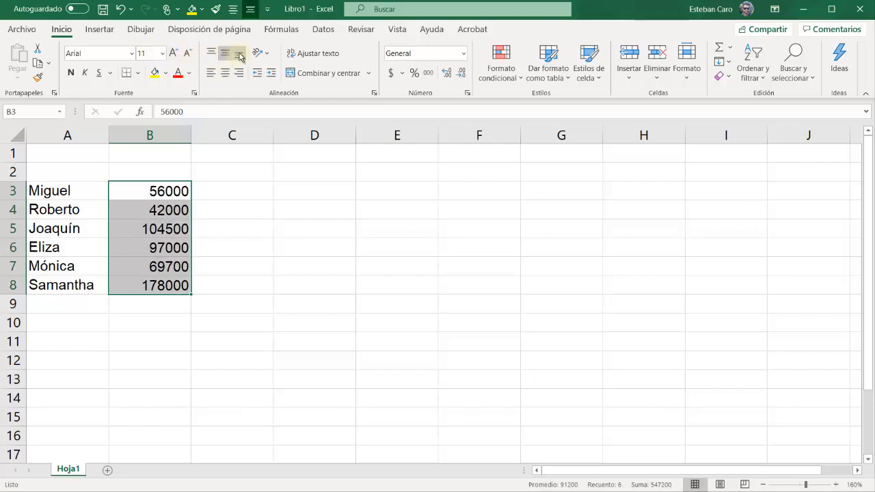
pyautogui.click(238, 55)
# Apply bold to the amounts in cells B3 to B8, remove it again and deselect the range
pyautogui.click(72, 74)
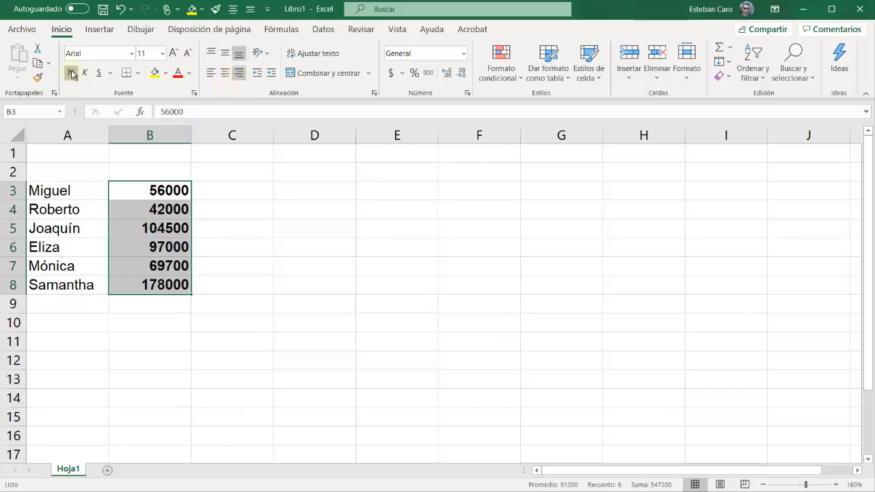
pyautogui.click(71, 74)
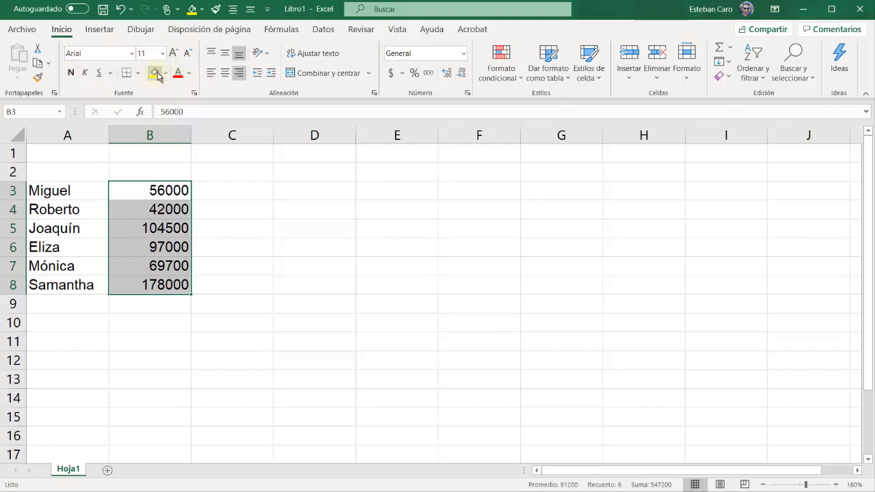
pyautogui.click(258, 209)
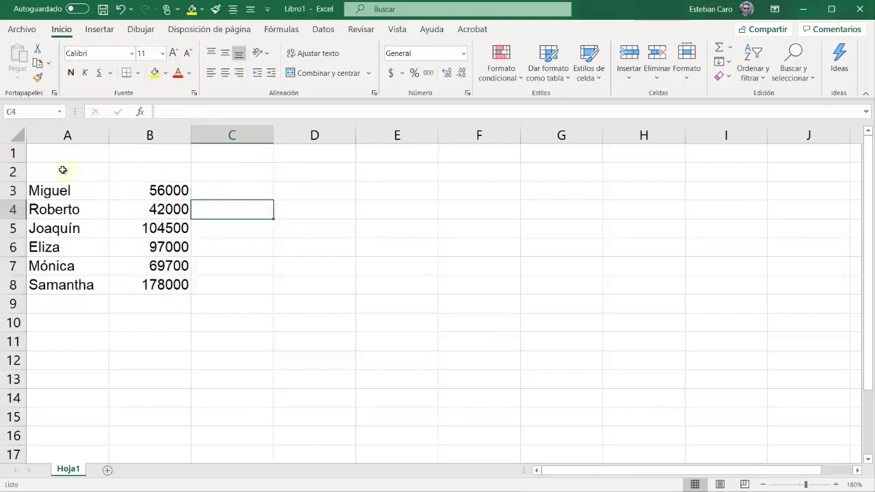
# Add the column headings Nombre in cell A2 and Ahorro in cell B2
pyautogui.click(59, 170)
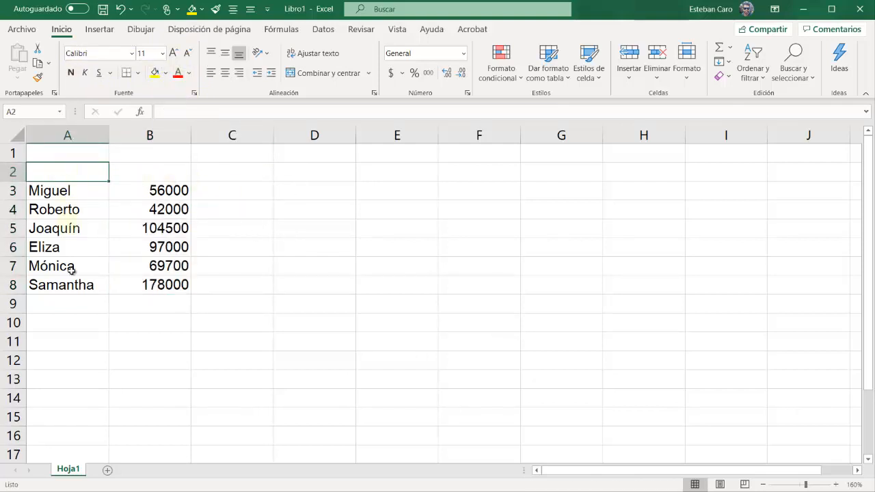
pyautogui.write('Nombre')
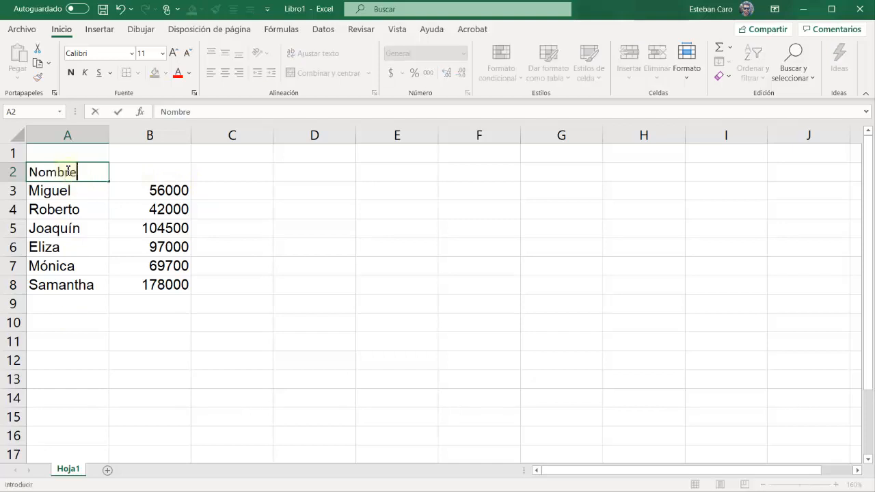
pyautogui.press('Tab')
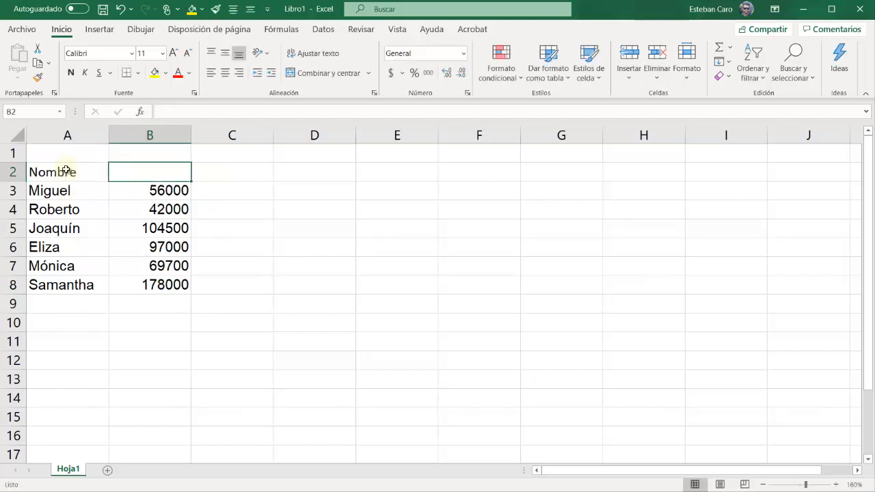
pyautogui.write('Ah')
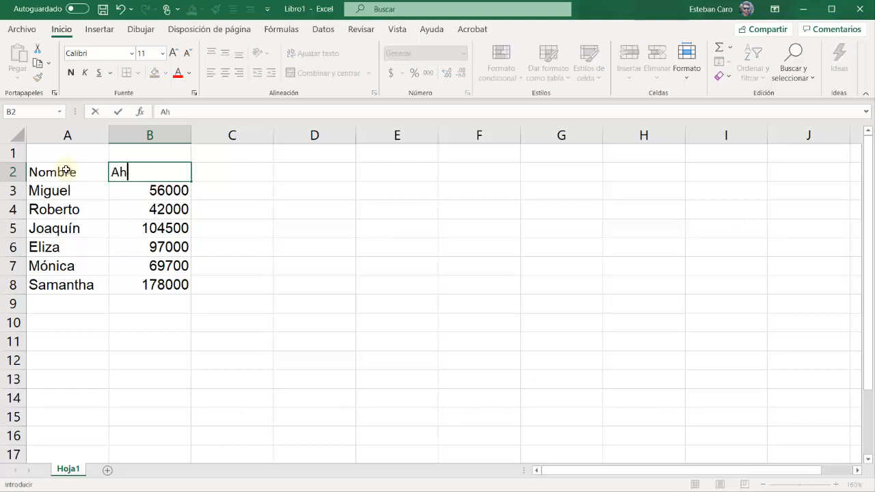
pyautogui.write('orro')
pyautogui.press('Tab')
pyautogui.press('Return')
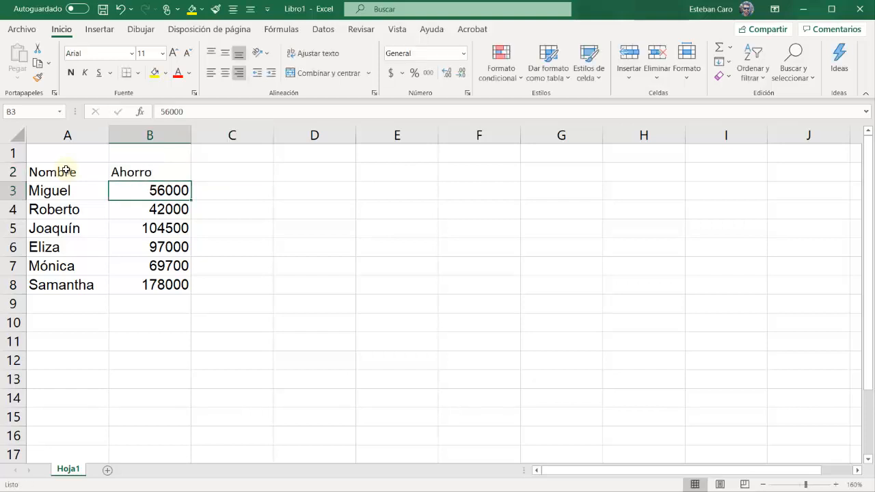
pyautogui.hotkey('shift', 'Down')
pyautogui.hotkey('shift', 'Down')
pyautogui.hotkey('shift', 'Down')
pyautogui.hotkey('shift', 'Down')
pyautogui.hotkey('shift', 'Down')
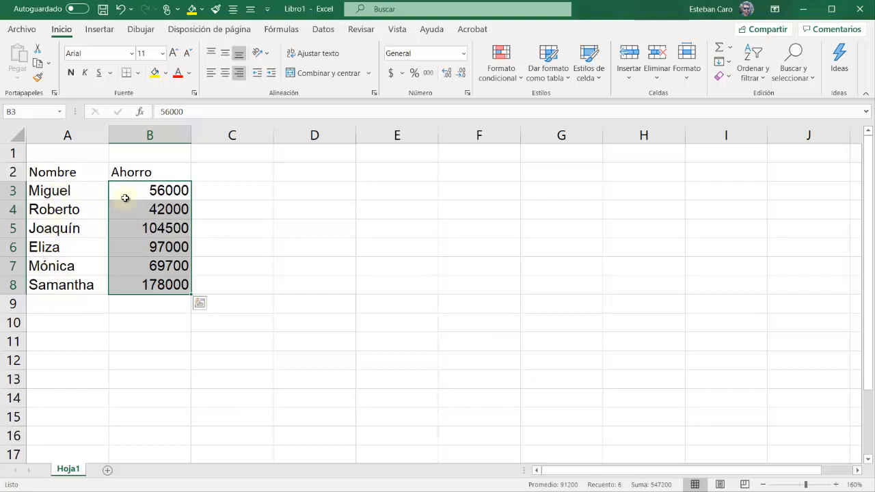
# Make the headings in cells A2 and B2 bold and centre them horizontally
pyautogui.moveTo(61, 171); pyautogui.dragTo(175, 175)
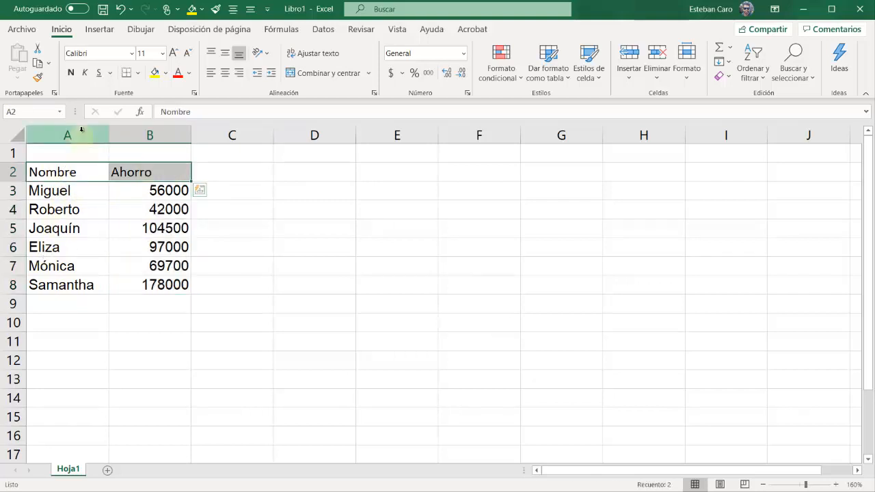
pyautogui.click(71, 73)
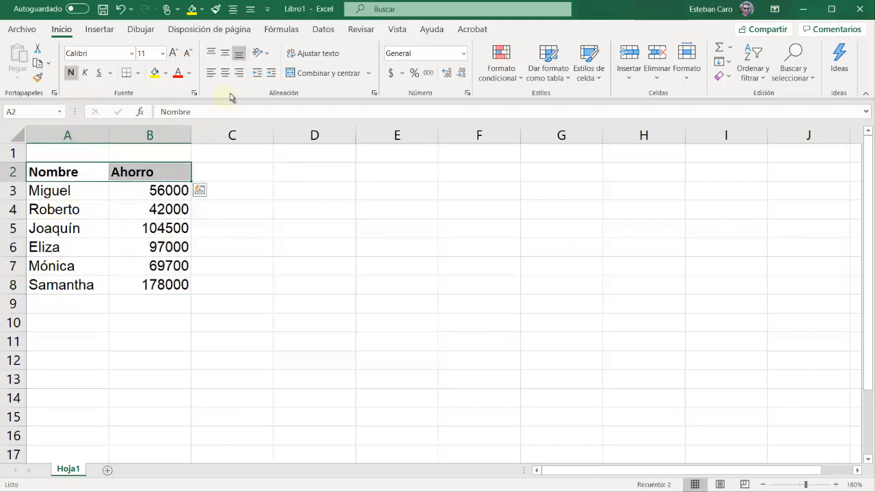
pyautogui.click(225, 72)
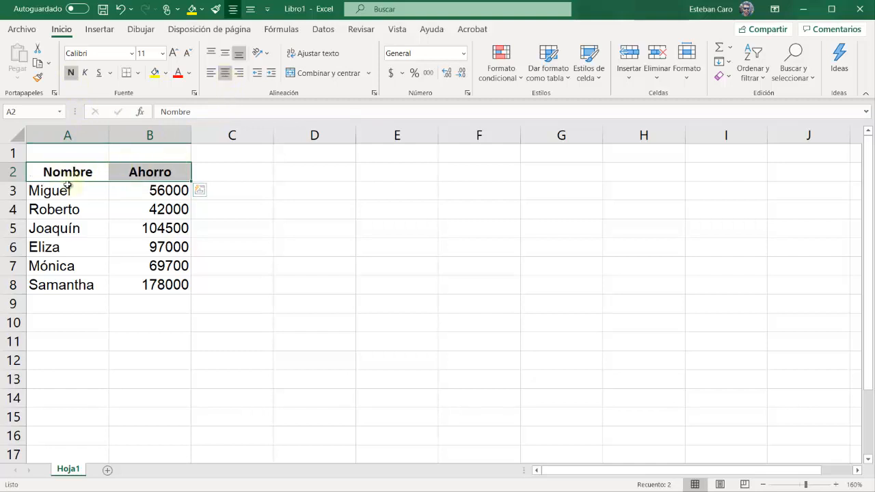
pyautogui.click(392, 276)
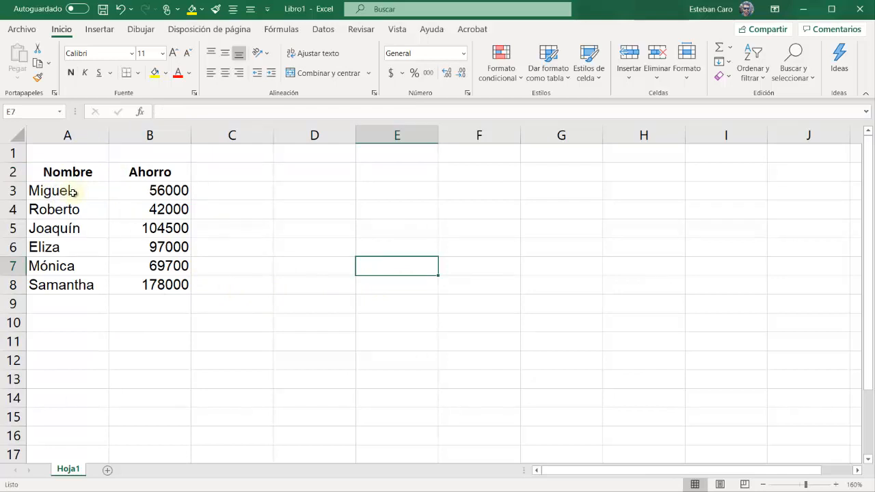
pyautogui.moveTo(72, 193); pyautogui.dragTo(72, 318)
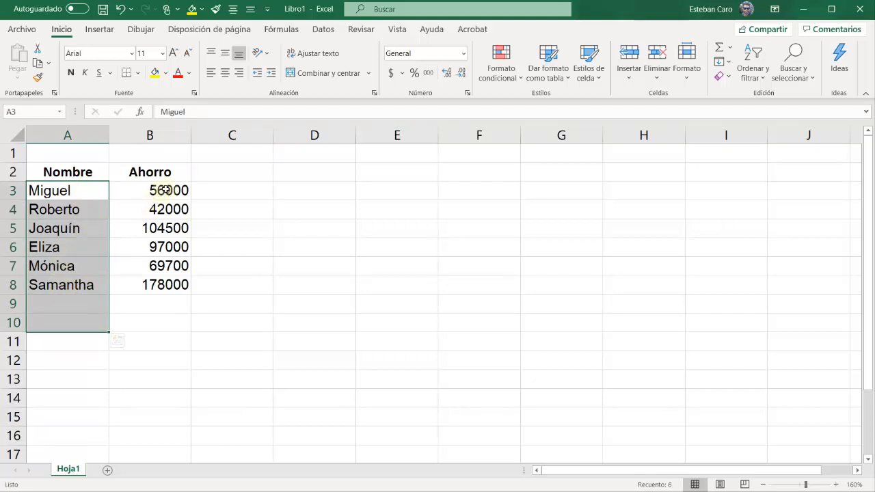
pyautogui.moveTo(165, 190); pyautogui.dragTo(161, 331)
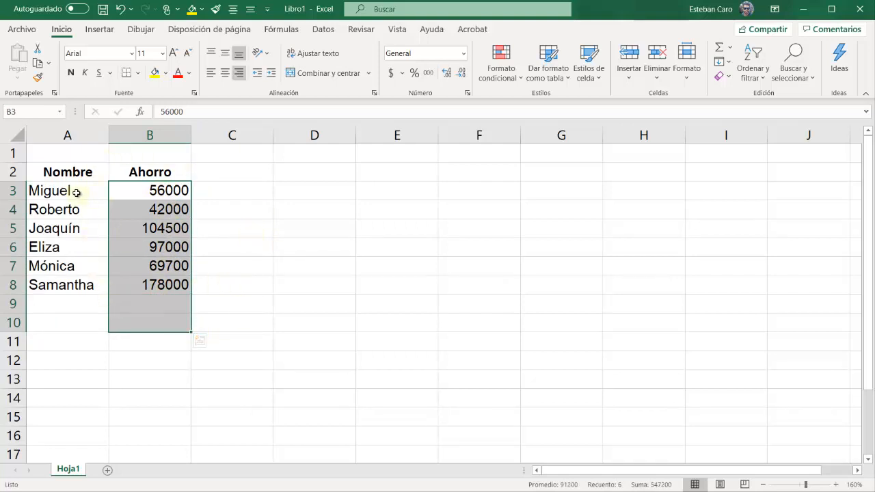
pyautogui.moveTo(77, 192); pyautogui.dragTo(76, 291)
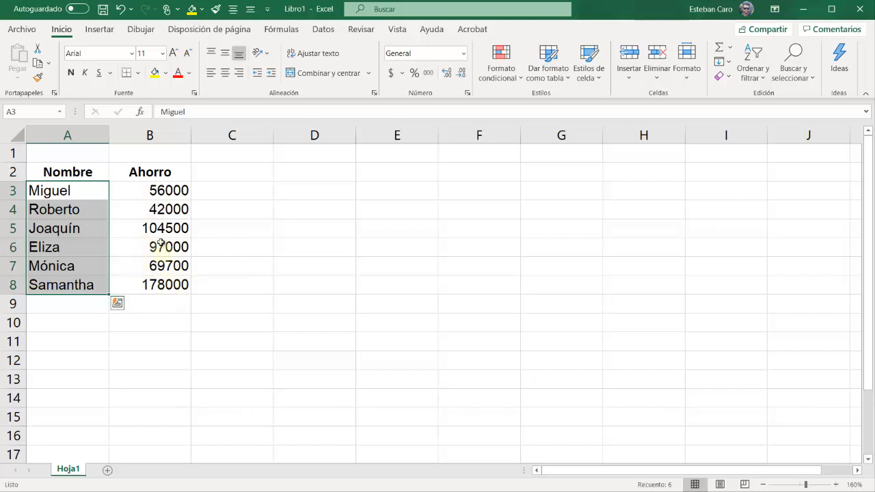
# Format the amounts in cells B3 to B8 as currency (Moneda), and switch them to the accounting style with thousands separators
pyautogui.moveTo(165, 190); pyautogui.dragTo(162, 283)
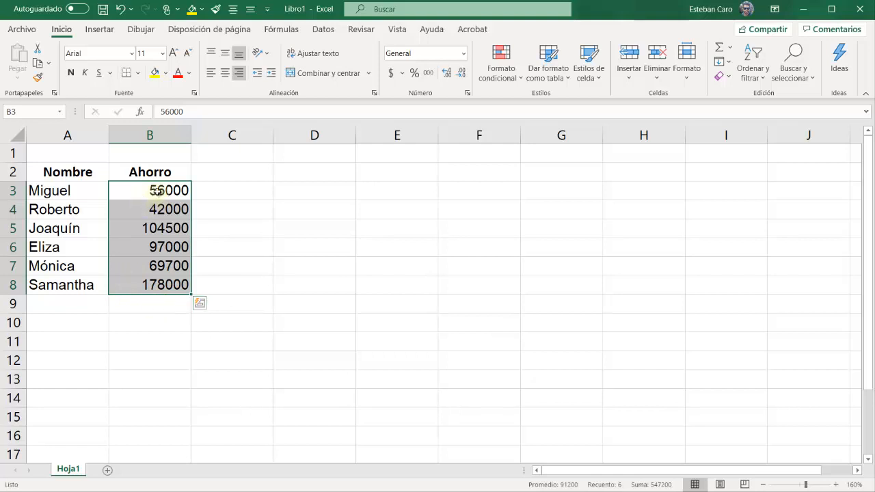
pyautogui.moveTo(156, 188); pyautogui.dragTo(159, 285)
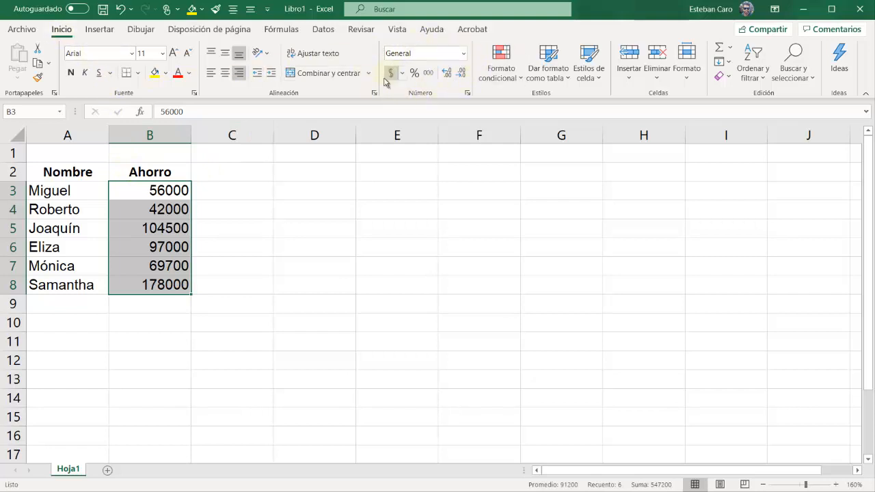
pyautogui.hotkey('ctrl', 'q')
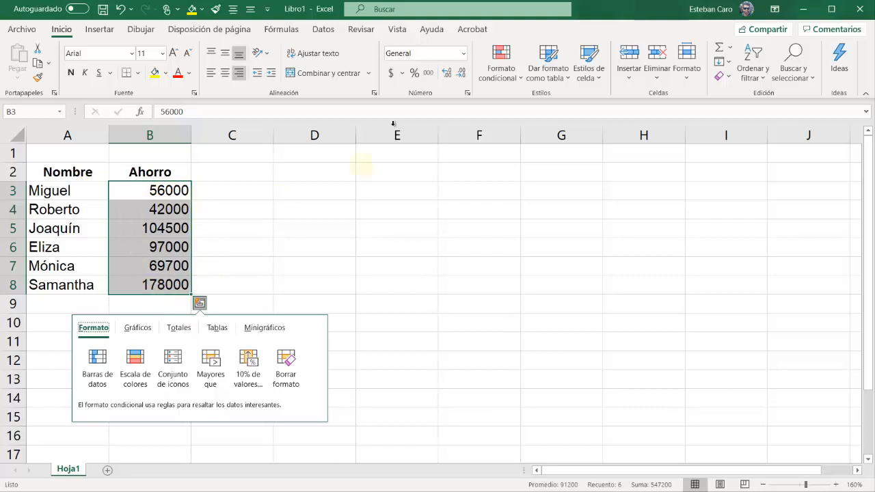
pyautogui.click(463, 54)
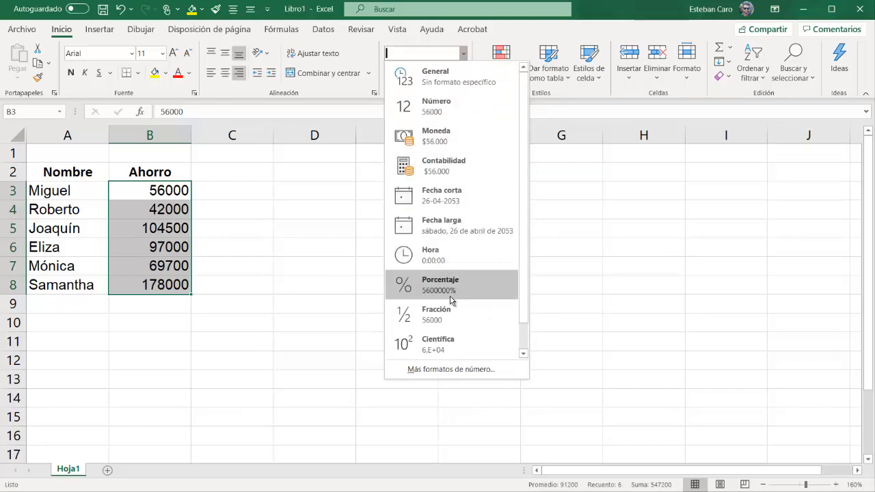
pyautogui.moveTo(523, 265); pyautogui.dragTo(519, 335)
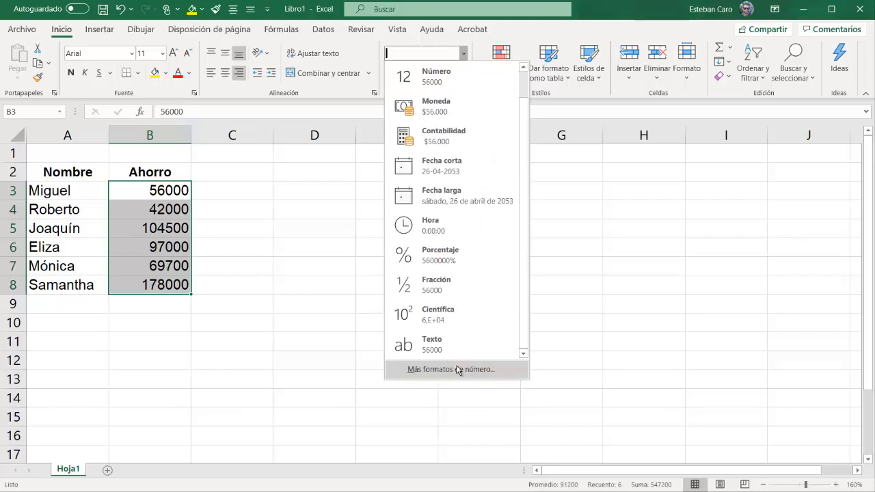
pyautogui.click(457, 103)
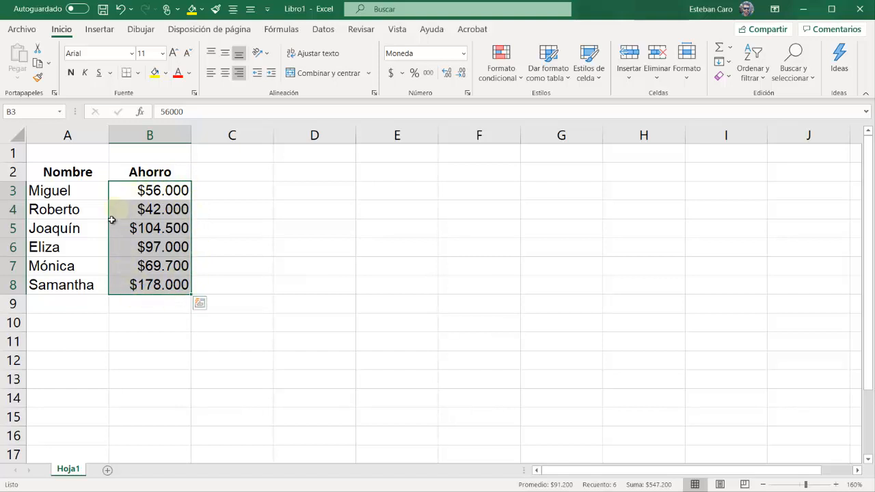
pyautogui.click(429, 74)
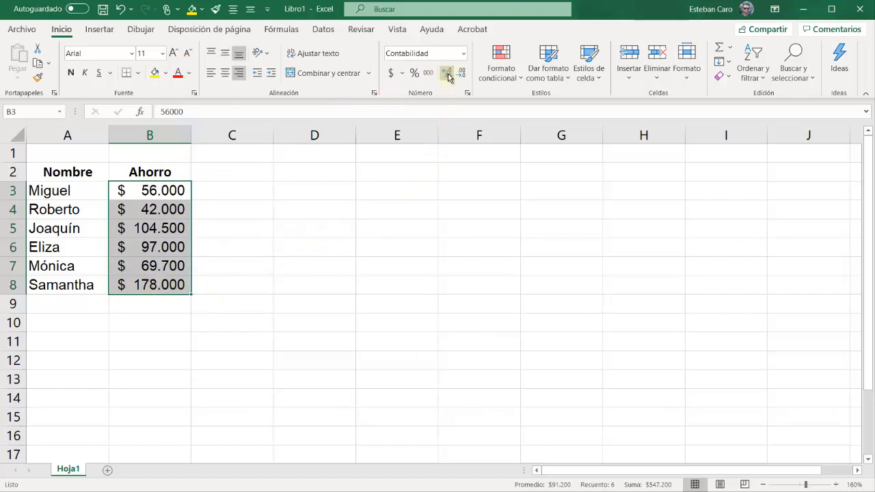
# Increase the decimals shown for the amounts in cells B3 to B8 to ten places
pyautogui.hotkey('ctrl', 'q')
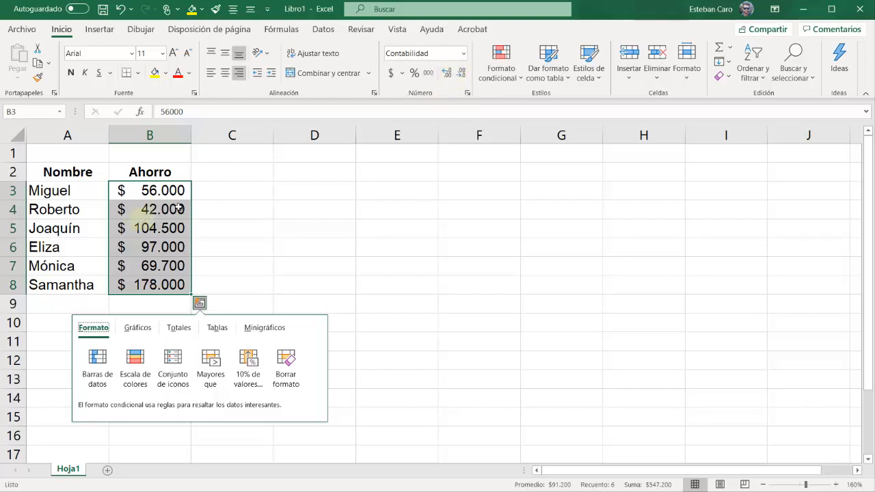
pyautogui.click(446, 73)
pyautogui.click(448, 74)
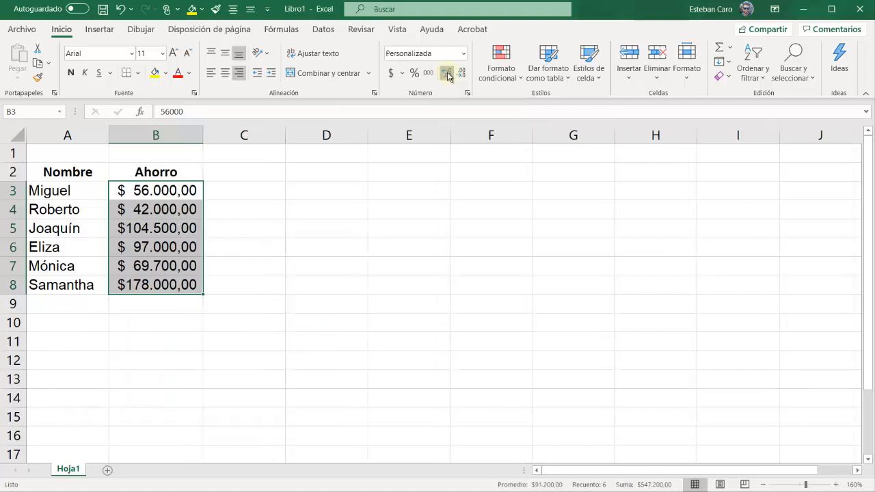
pyautogui.click(448, 74)
pyautogui.click(447, 74)
pyautogui.click(448, 74)
pyautogui.click(448, 74)
pyautogui.click(448, 74)
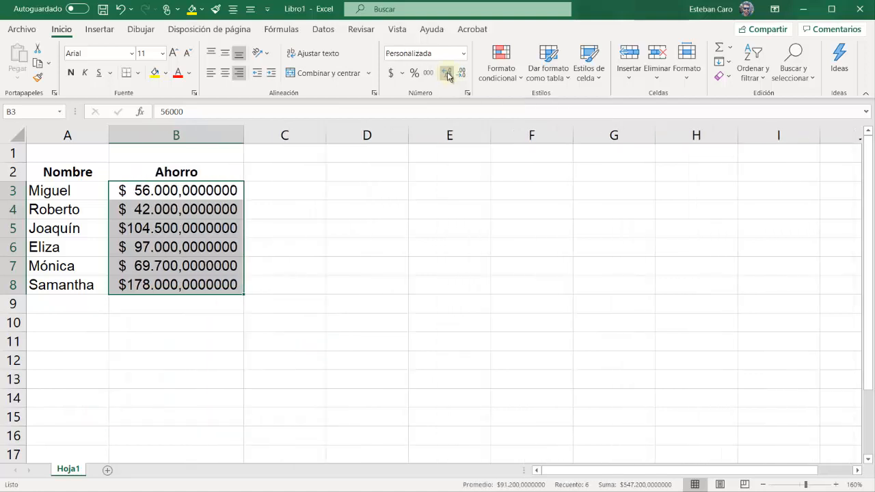
pyautogui.click(448, 73)
pyautogui.click(448, 74)
pyautogui.click(448, 73)
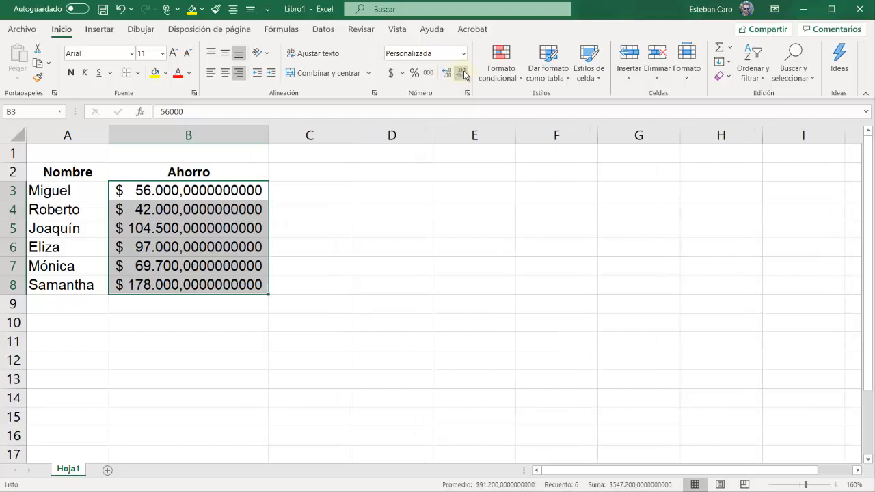
# Reduce the decimals of the amounts in cells B3 to B8 until none are shown
pyautogui.click(462, 80)
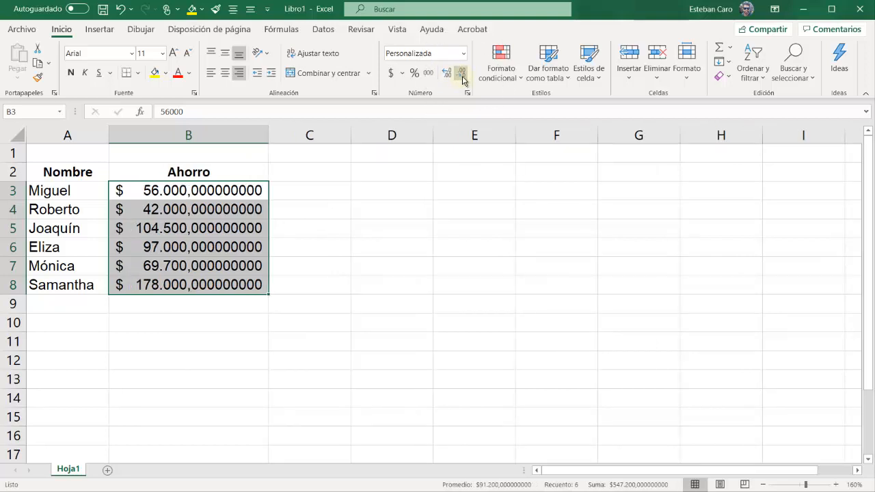
pyautogui.click(463, 80)
pyautogui.click(462, 80)
pyautogui.click(462, 80)
pyautogui.click(463, 80)
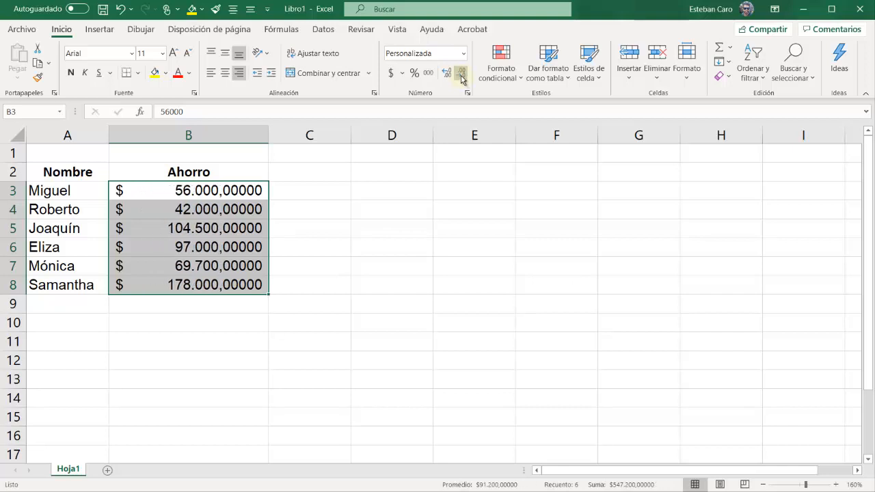
pyautogui.click(461, 80)
pyautogui.click(461, 80)
pyautogui.click(461, 79)
pyautogui.click(462, 79)
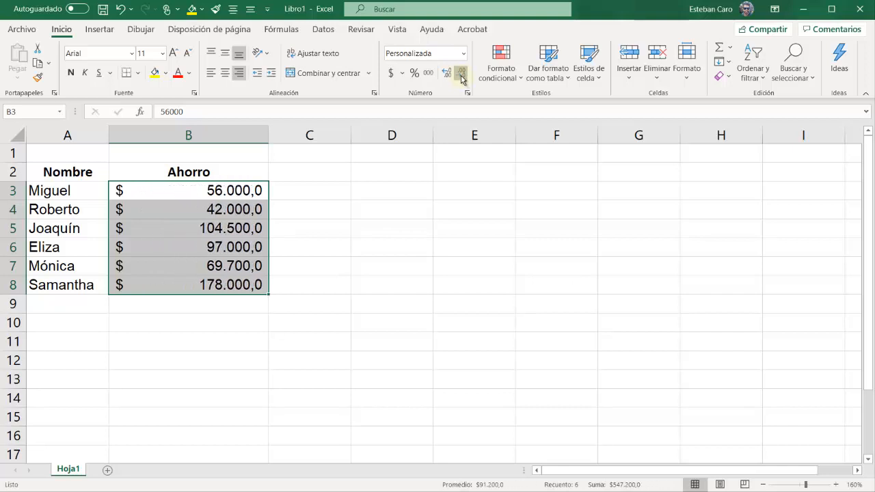
pyautogui.click(461, 79)
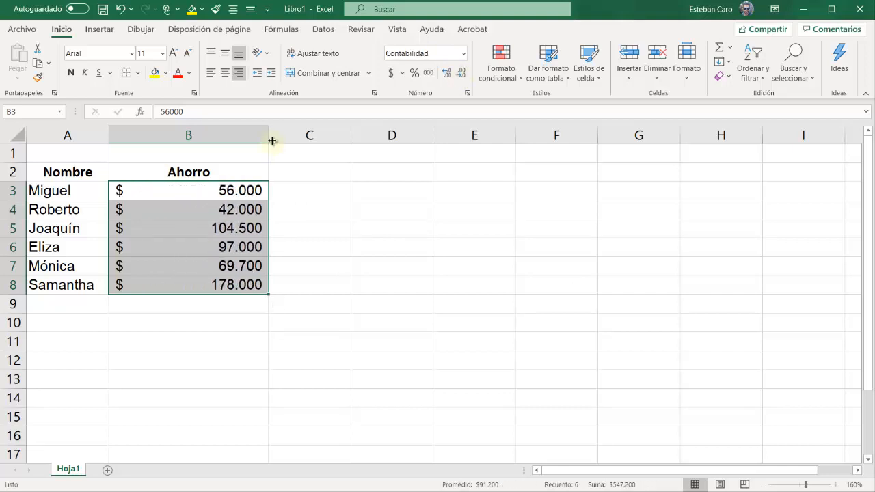
# Resize columns A and B individually, making each much wider and narrowing it again
pyautogui.moveTo(271, 137); pyautogui.dragTo(224, 141)
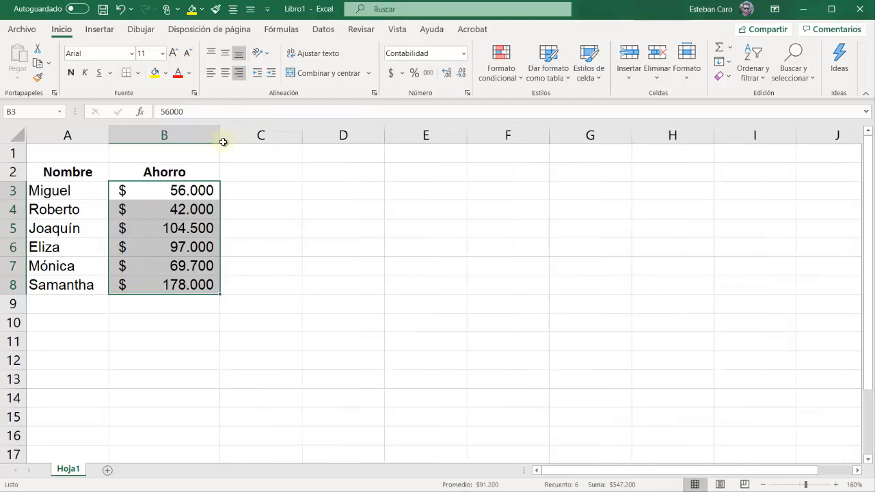
pyautogui.click(261, 247)
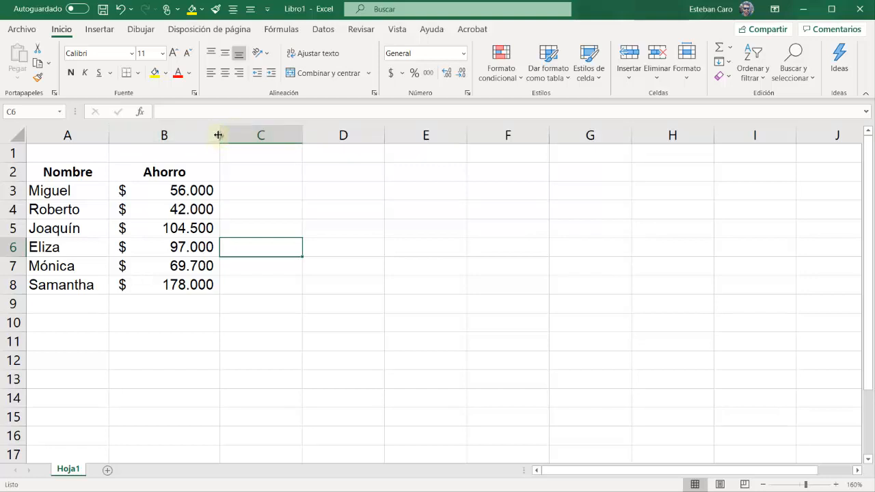
pyautogui.moveTo(219, 134); pyautogui.dragTo(478, 134)
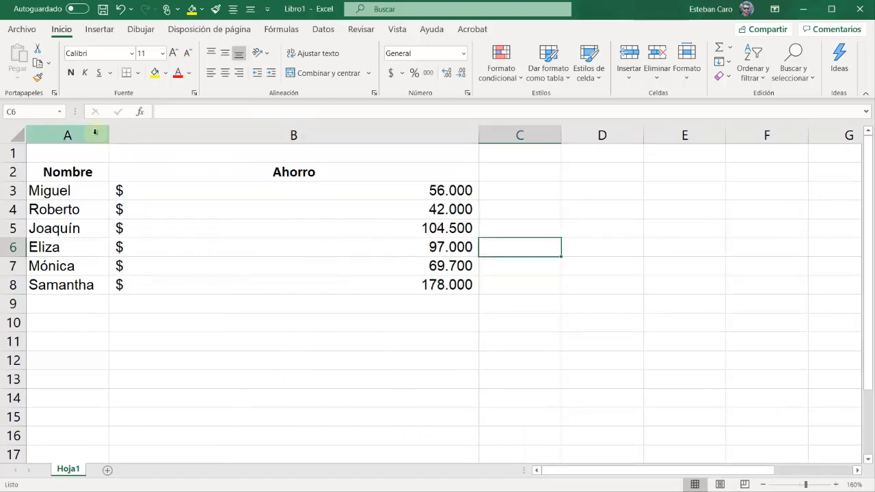
pyautogui.moveTo(109, 136); pyautogui.dragTo(289, 134)
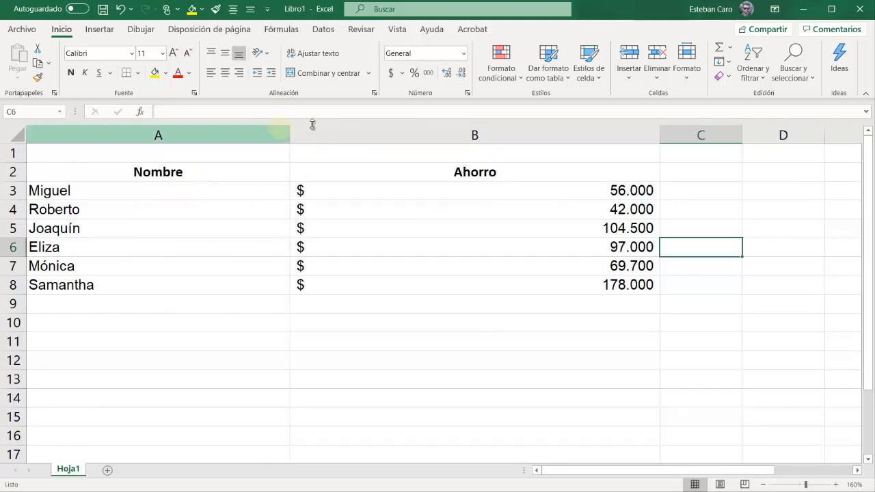
pyautogui.moveTo(654, 136); pyautogui.dragTo(483, 138)
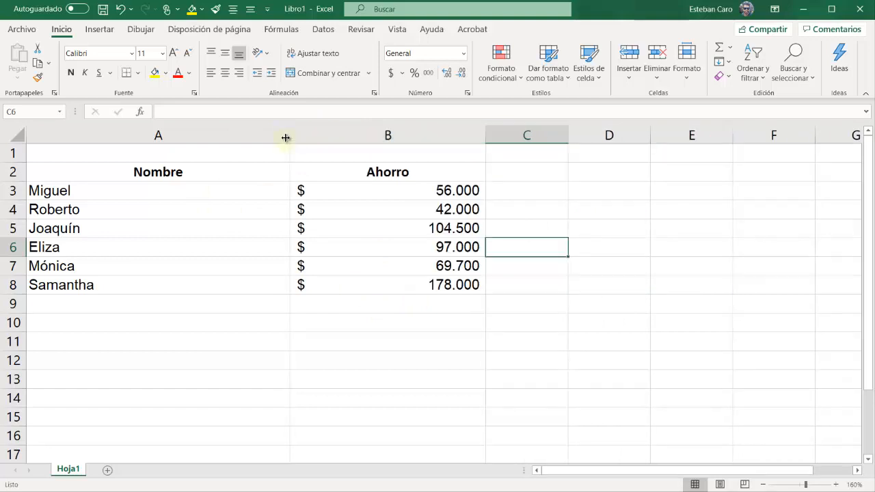
pyautogui.moveTo(289, 137); pyautogui.dragTo(138, 142)
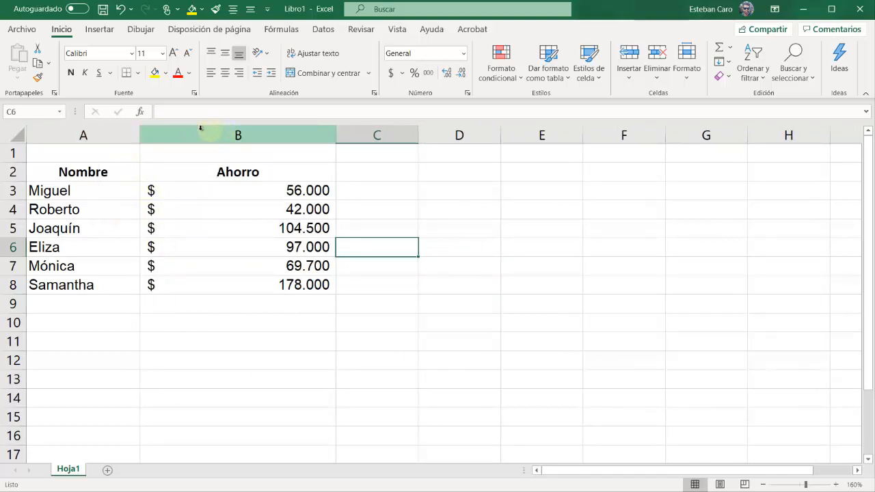
# Give columns A to E one common width, slightly wider than the default and roomy enough for the amounts
pyautogui.click(82, 136)
pyautogui.moveTo(102, 134); pyautogui.dragTo(551, 132)
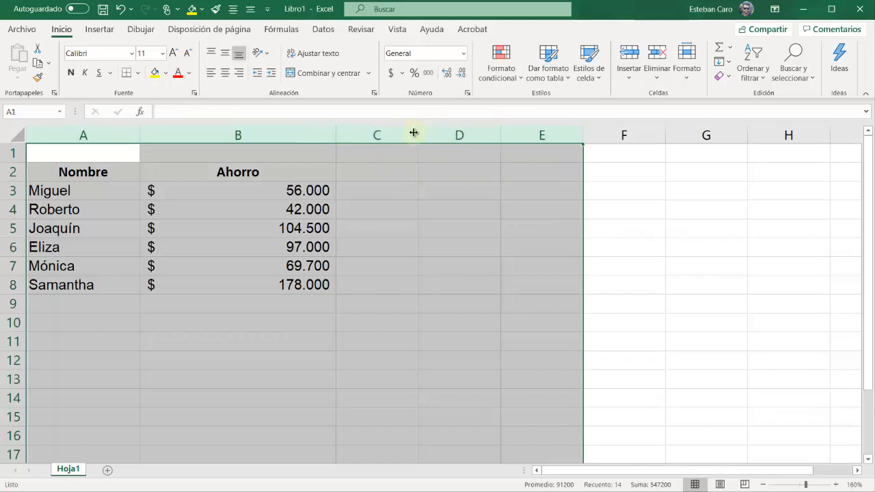
pyautogui.moveTo(417, 134); pyautogui.dragTo(411, 135)
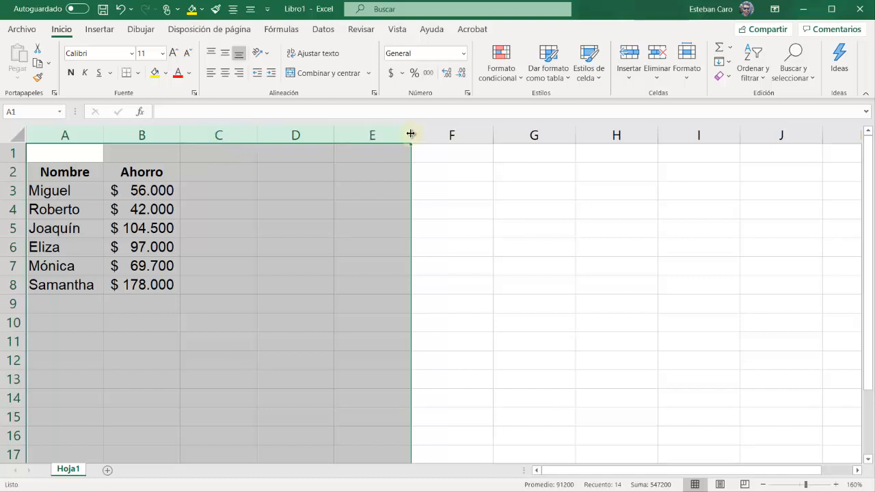
pyautogui.moveTo(411, 134); pyautogui.dragTo(441, 134)
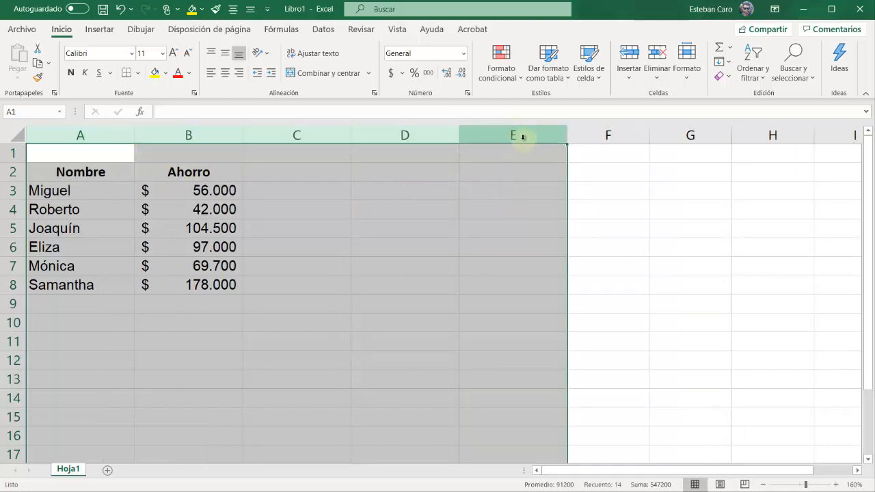
pyautogui.moveTo(463, 135); pyautogui.dragTo(241, 137)
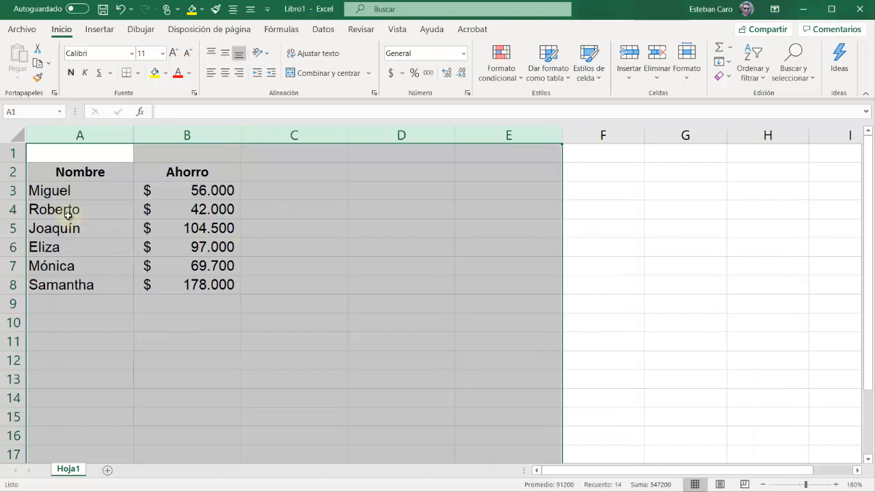
# Increase the height of the heading row, row 2, to more than double the default
pyautogui.click(13, 172)
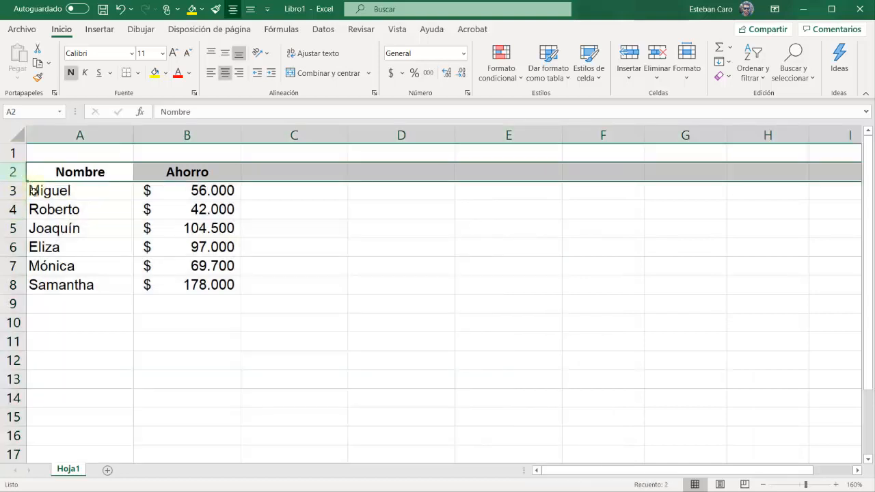
pyautogui.click(14, 152)
pyautogui.click(253, 172)
pyautogui.moveTo(19, 179); pyautogui.dragTo(16, 219)
# Give rows 2 to 8 one common height, moderately taller than the default, and deselect them
pyautogui.moveTo(16, 178); pyautogui.dragTo(13, 312)
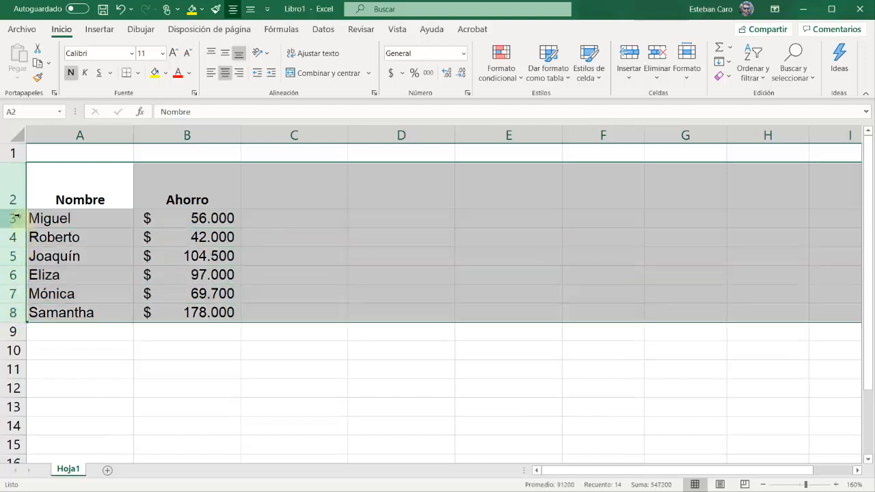
pyautogui.moveTo(15, 210); pyautogui.dragTo(17, 194)
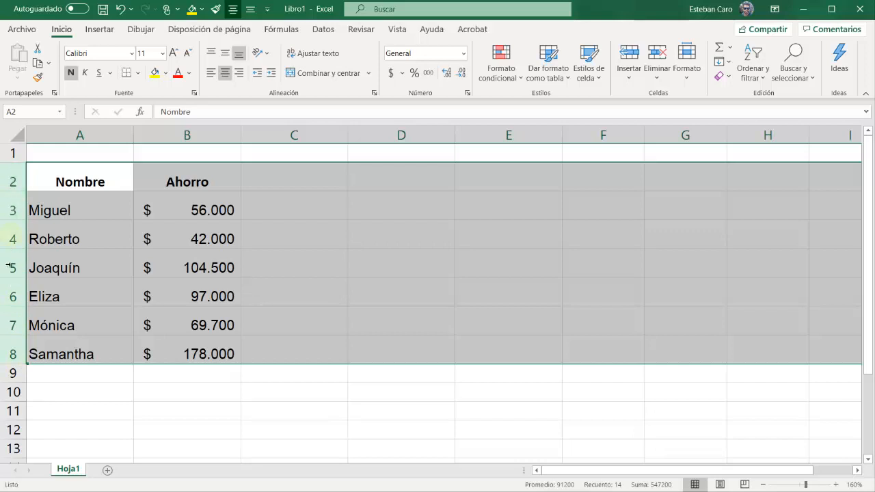
pyautogui.moveTo(14, 247)
pyautogui.mouseDown()
pyautogui.moveTo(16, 229)
pyautogui.moveTo(12, 249)
pyautogui.mouseUp()
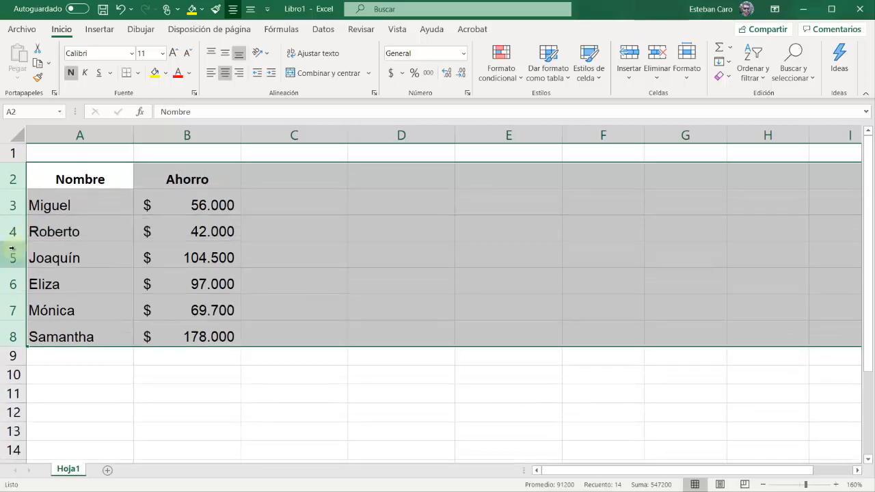
pyautogui.click(373, 220)
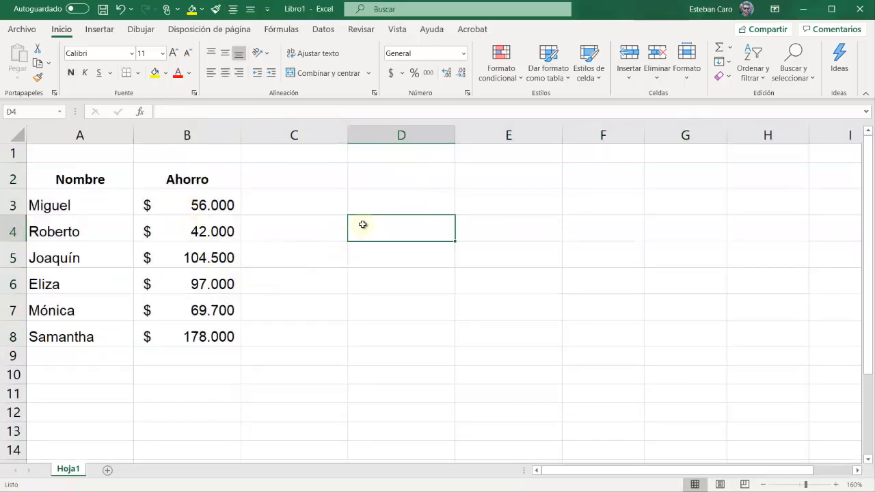
# Increase the common height of rows 2 to 8 further, to nearly double the default row height
pyautogui.hotkey('alt', 'Tab')
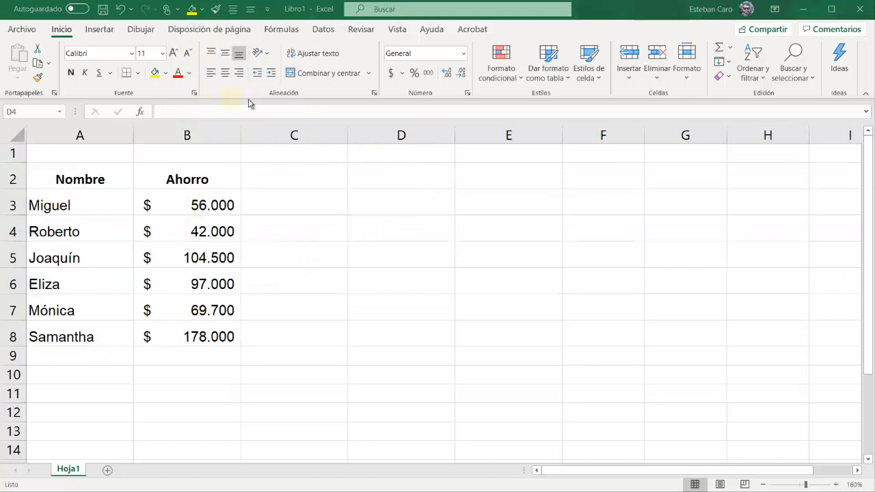
pyautogui.click(13, 179)
pyautogui.moveTo(14, 191); pyautogui.dragTo(8, 330)
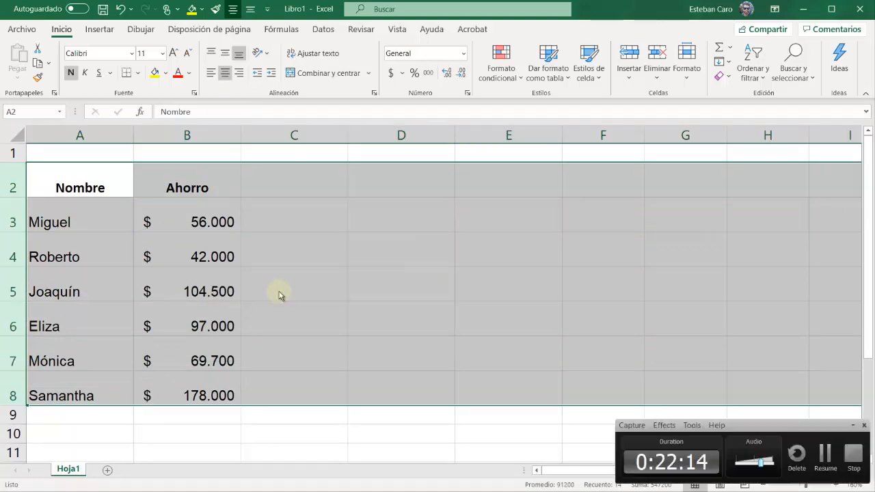
# Try top, middle and bottom vertical alignment on the table A2:B8, finishing with middle alignment
pyautogui.click(287, 216)
pyautogui.moveTo(57, 179); pyautogui.dragTo(184, 390)
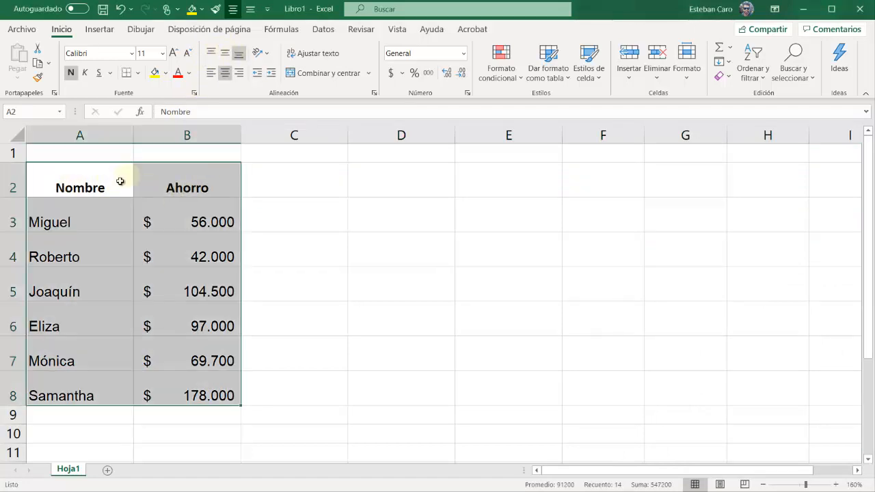
pyautogui.click(212, 55)
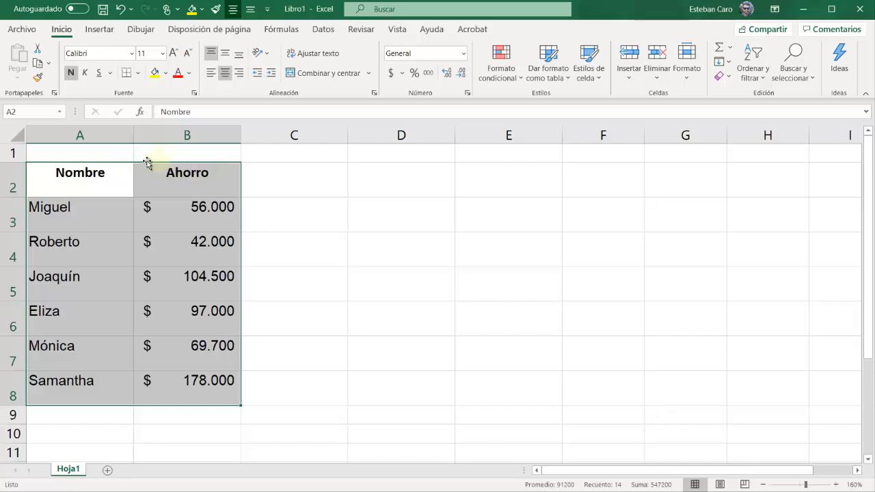
pyautogui.click(225, 54)
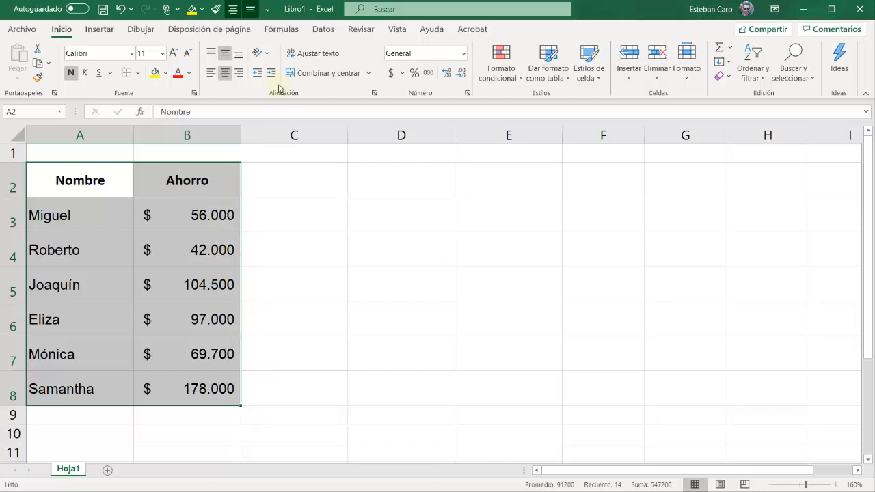
pyautogui.click(240, 54)
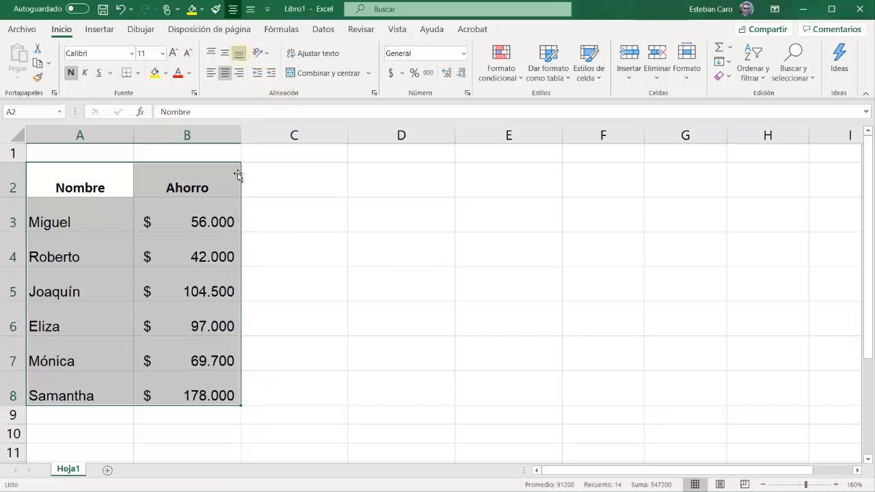
pyautogui.click(227, 56)
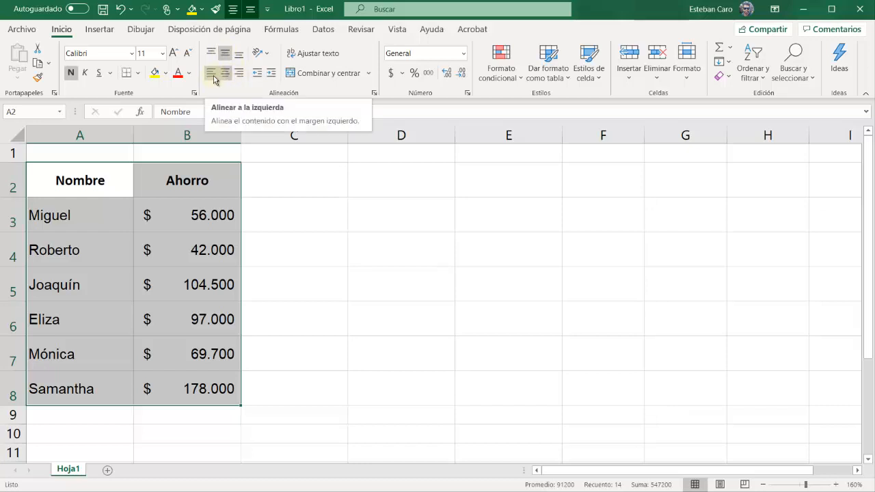
# Try left and right horizontal alignment on the table A2:B8, and undo both changes
pyautogui.click(212, 78)
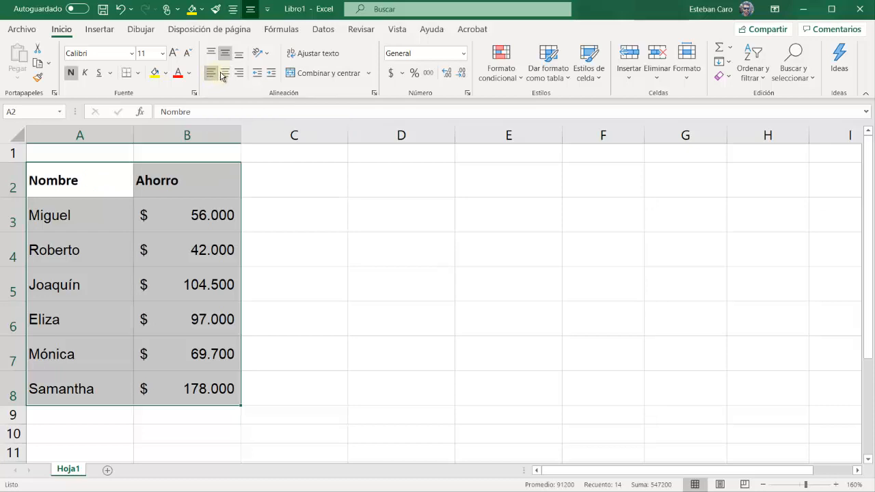
pyautogui.click(239, 73)
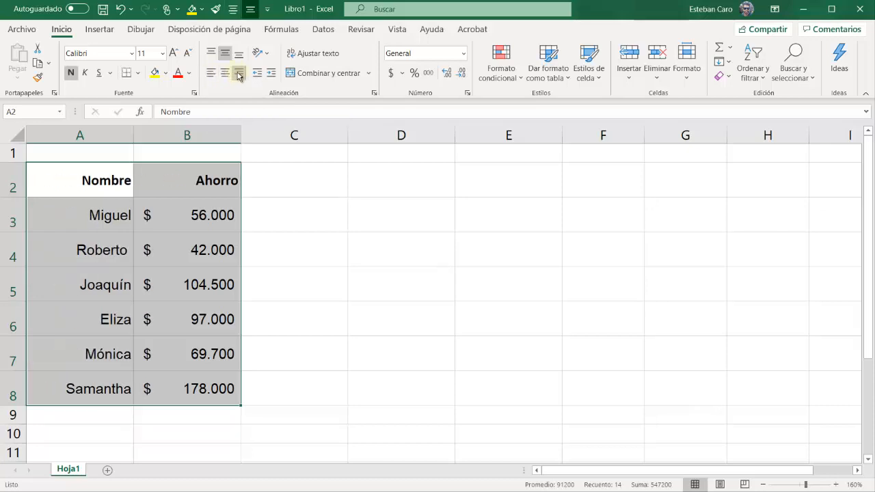
pyautogui.click(122, 9)
pyautogui.click(122, 9)
pyautogui.click(122, 9)
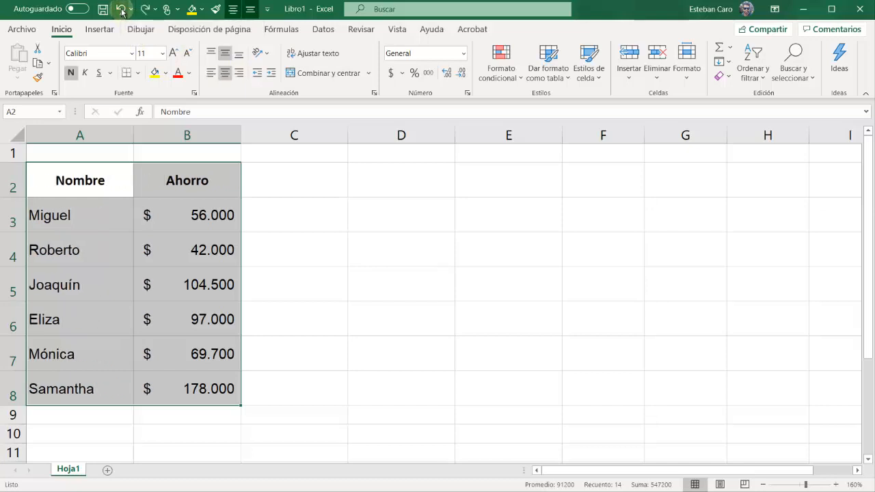
# Undo the remaining vertical alignment trials, vertically align the contents of A2:B8 to the middle, and deselect the table
pyautogui.click(121, 9)
pyautogui.click(122, 9)
pyautogui.click(122, 10)
pyautogui.click(121, 9)
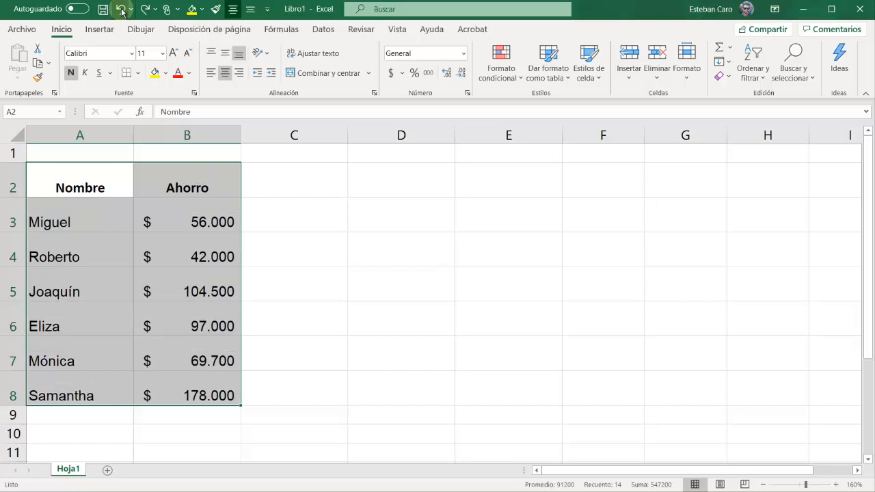
pyautogui.click(225, 55)
pyautogui.click(364, 219)
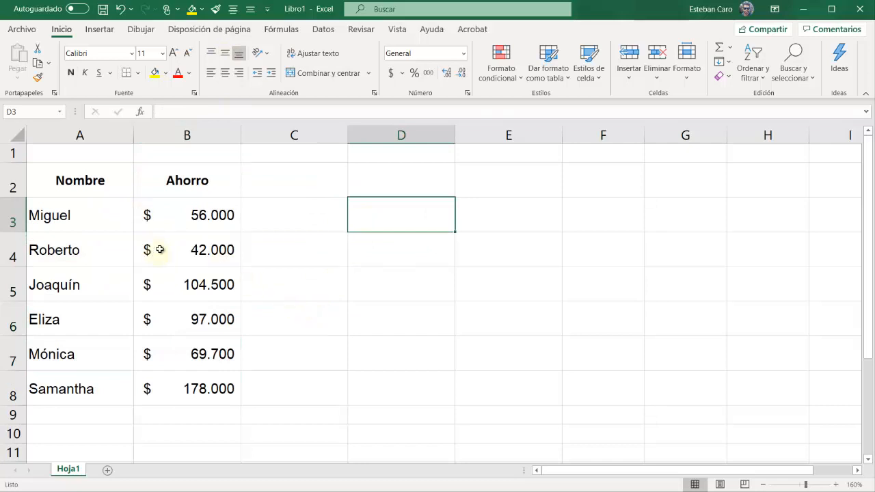
# Set the amounts in B3:B8 to the General number format and left-align them
pyautogui.moveTo(211, 213); pyautogui.dragTo(193, 402)
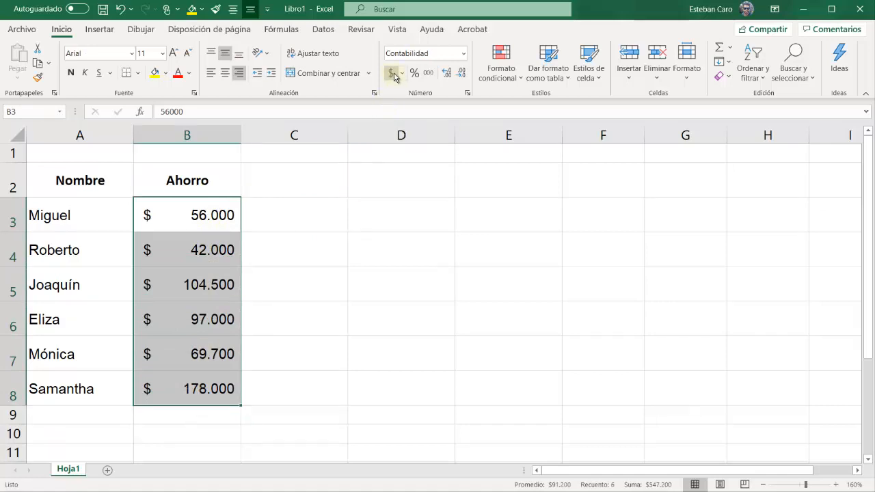
pyautogui.click(463, 53)
pyautogui.click(441, 78)
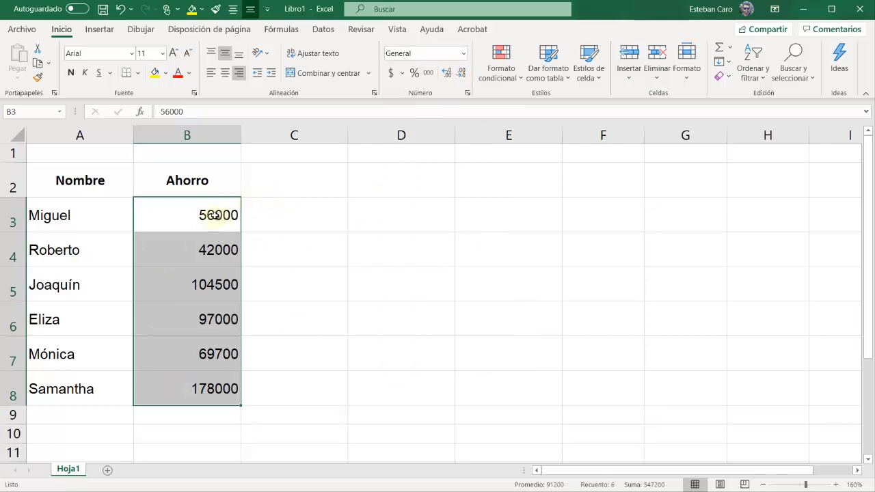
pyautogui.moveTo(214, 216); pyautogui.dragTo(212, 388)
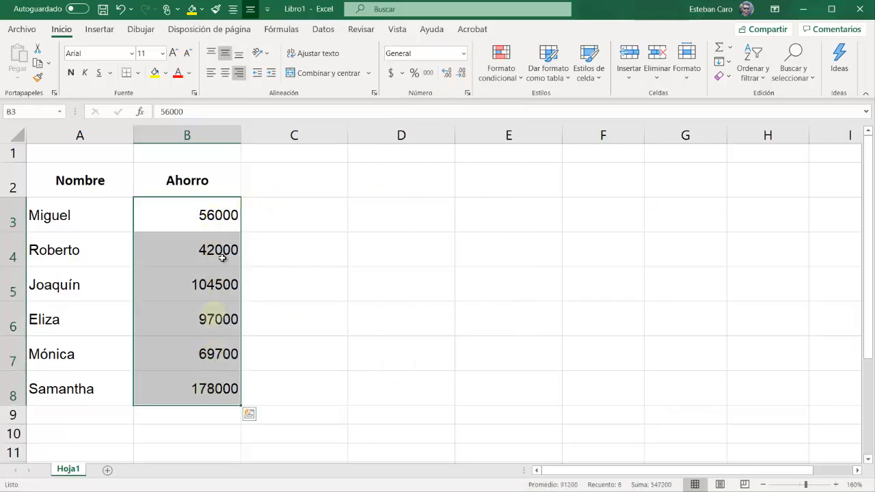
pyautogui.click(211, 72)
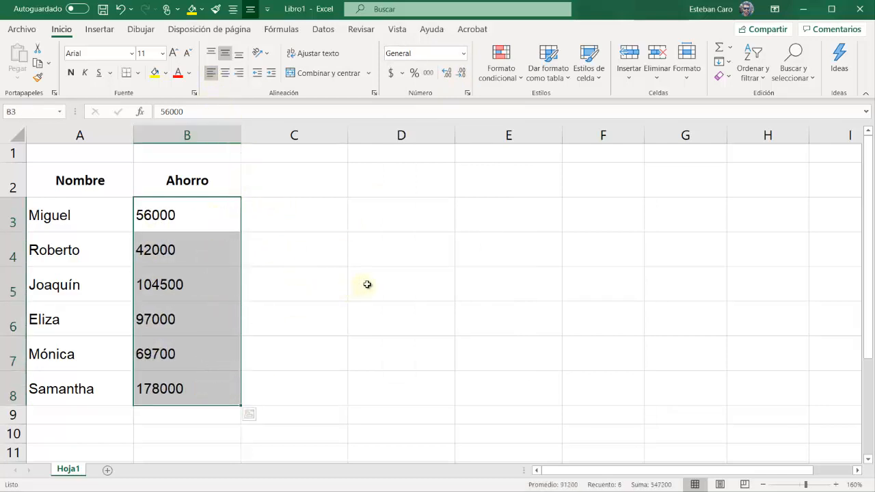
pyautogui.click(393, 290)
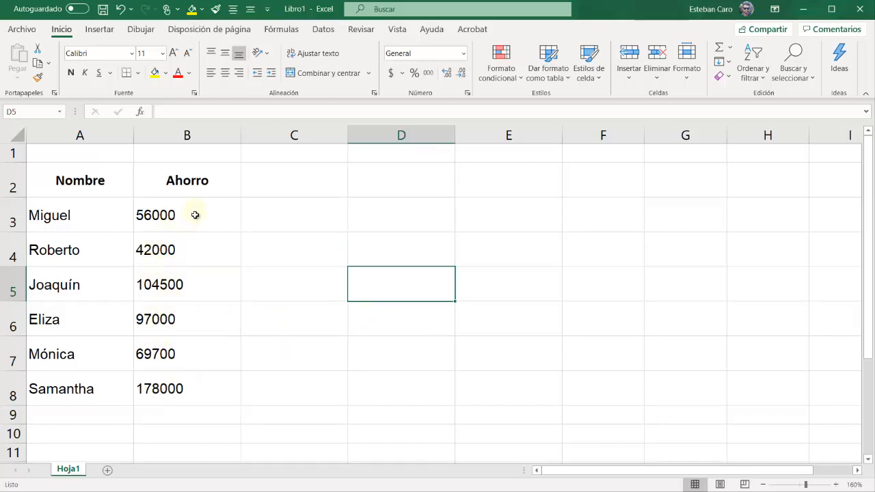
# Right-align the amounts in B3:B8 and give them the Moneda number format
pyautogui.moveTo(194, 214); pyautogui.dragTo(185, 392)
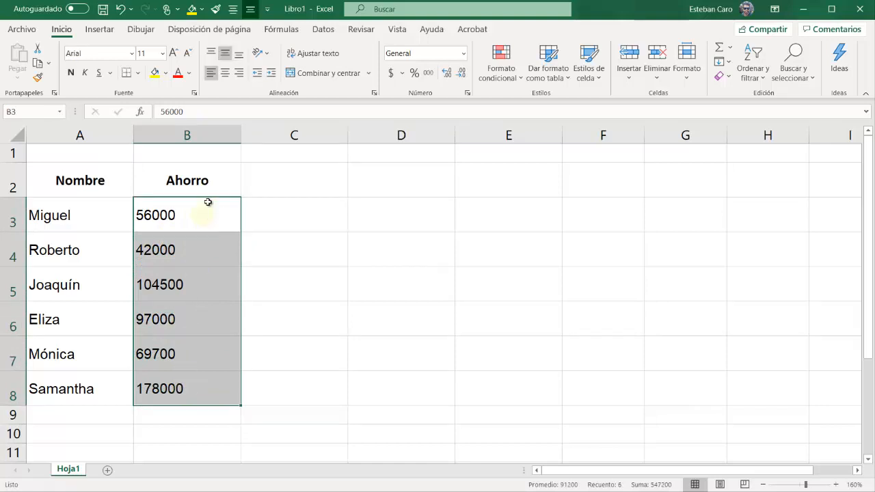
pyautogui.click(240, 74)
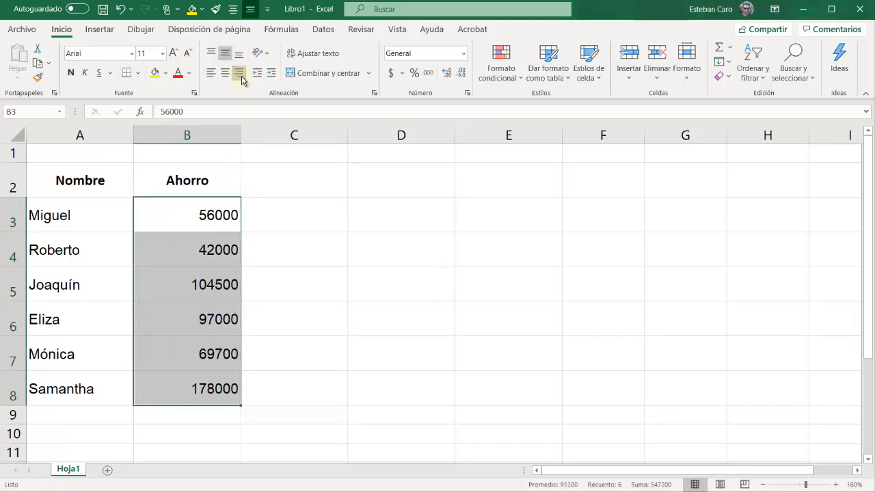
pyautogui.click(463, 54)
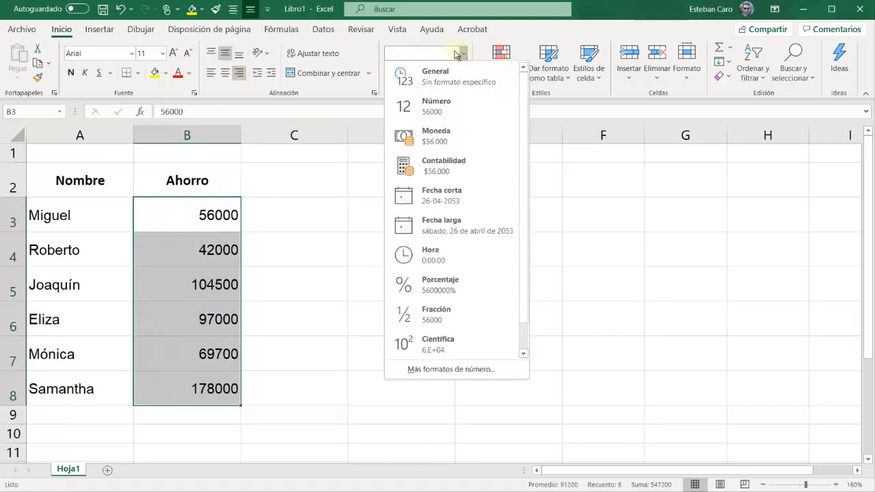
pyautogui.click(441, 135)
pyautogui.click(337, 332)
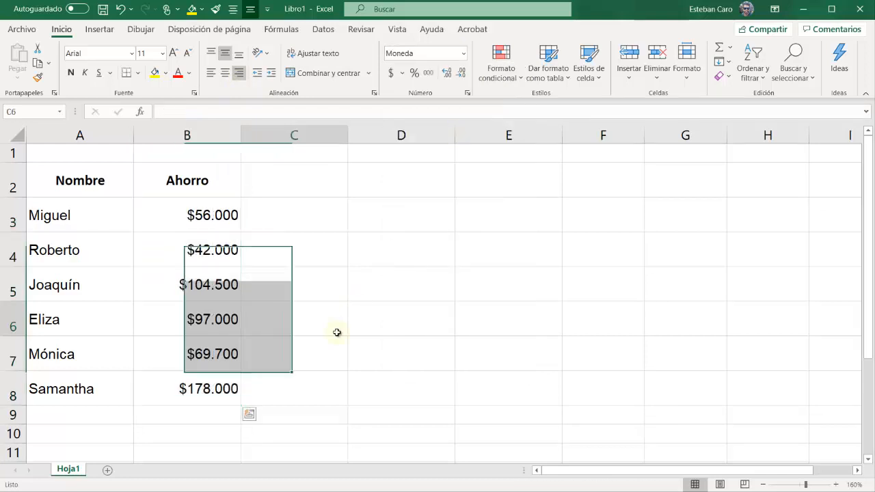
pyautogui.click(392, 340)
pyautogui.click(331, 345)
# Enter the text "Texto más extenso en cada celda" in cell D2
pyautogui.click(104, 181)
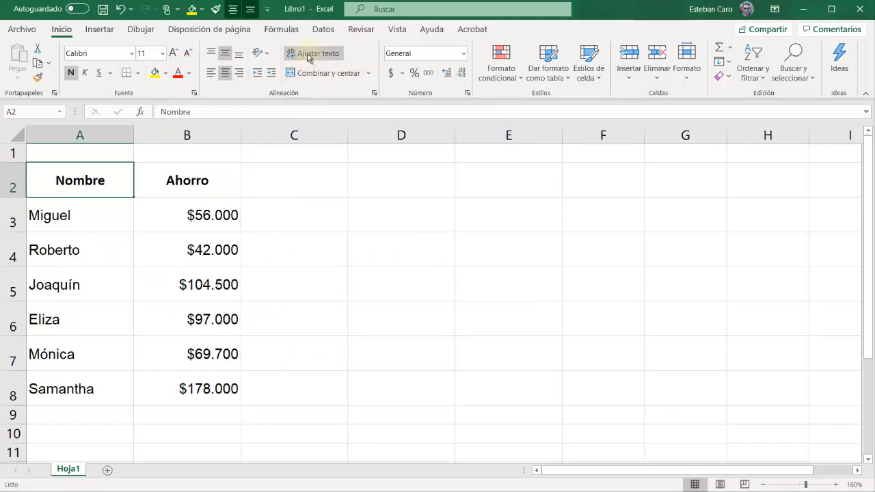
pyautogui.press('Right')
pyautogui.press('Right')
pyautogui.press('Right')
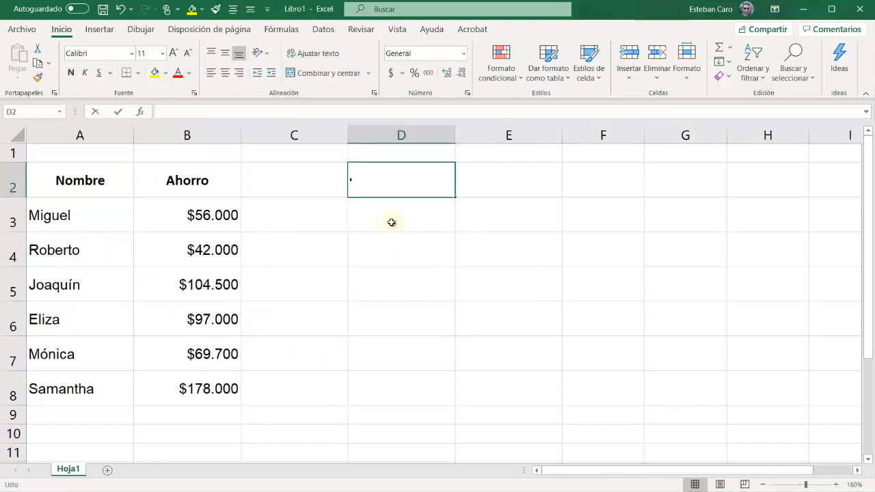
pyautogui.write('Texto más extenso en ca')
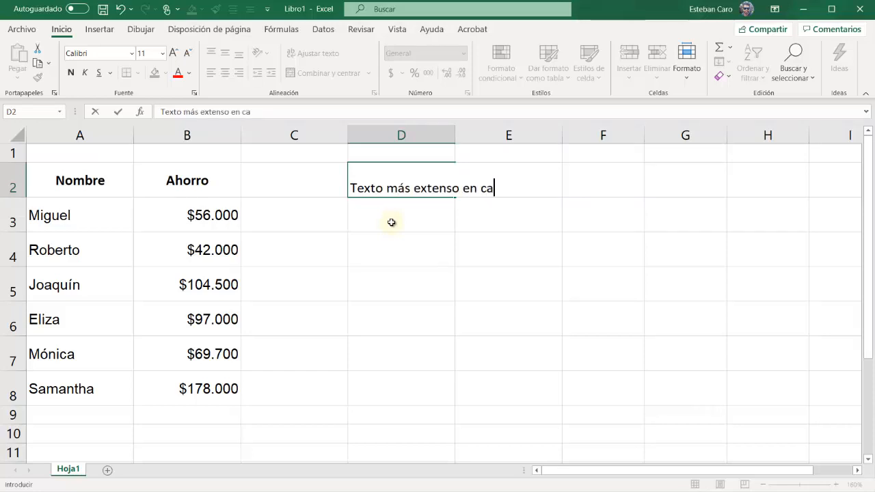
pyautogui.write('da celda')
pyautogui.press('Return')
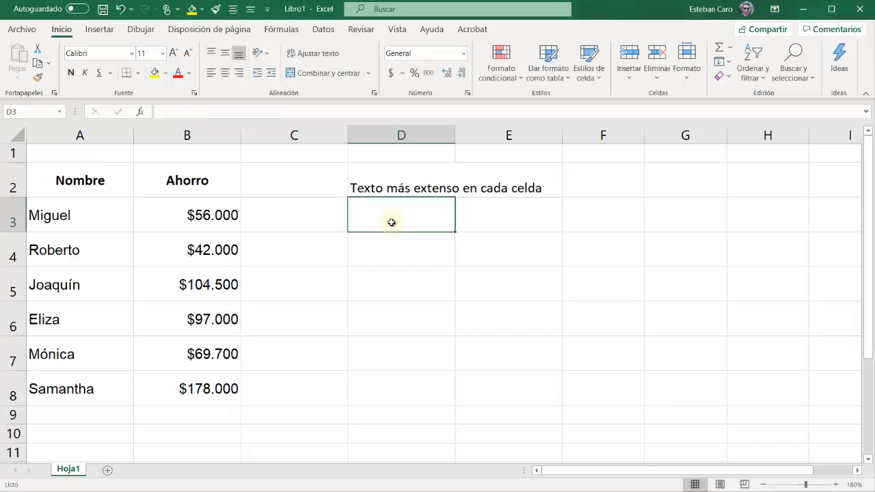
# Check where the long text of D2 is stored, and enter "Texto" in the neighbouring cell E2
pyautogui.click(454, 182)
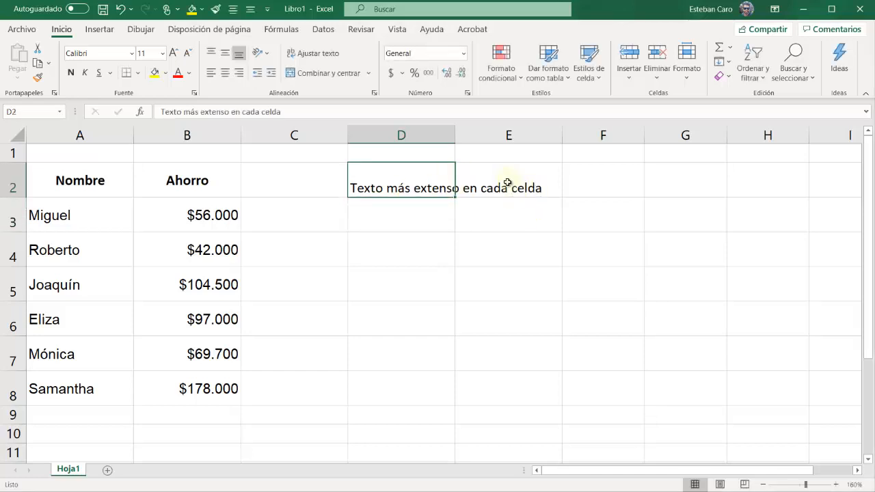
pyautogui.click(422, 249)
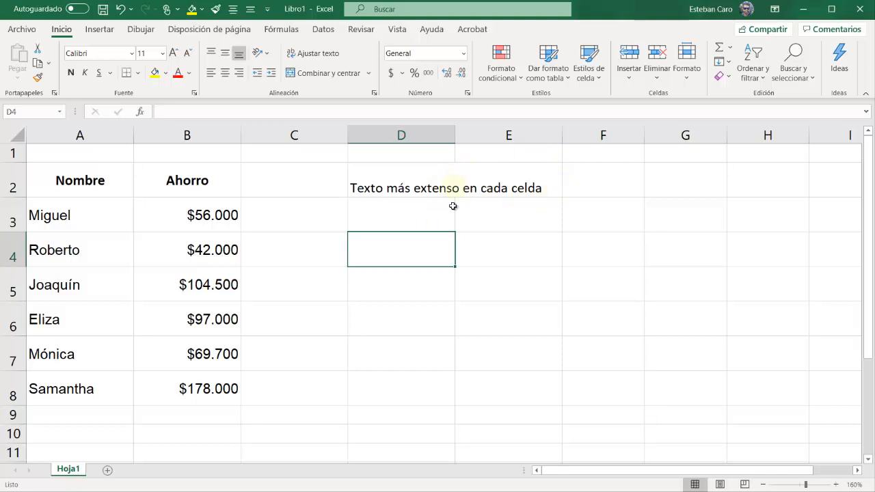
pyautogui.press('Right')
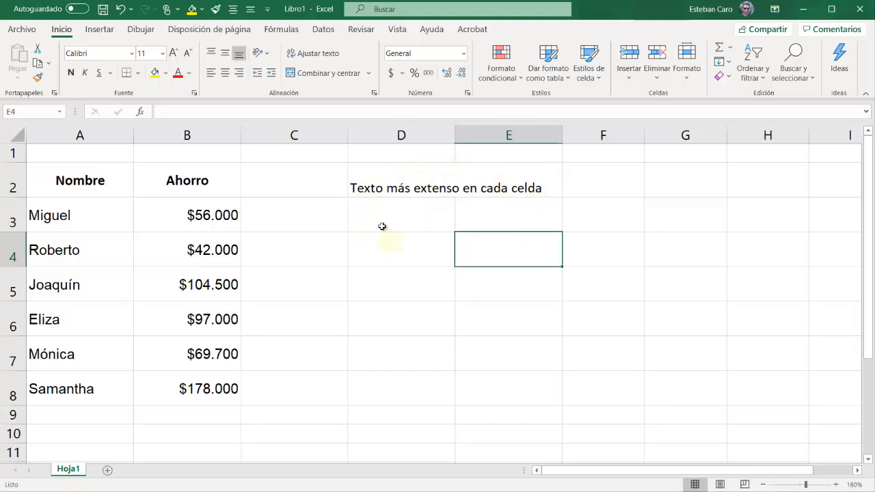
pyautogui.click(499, 175)
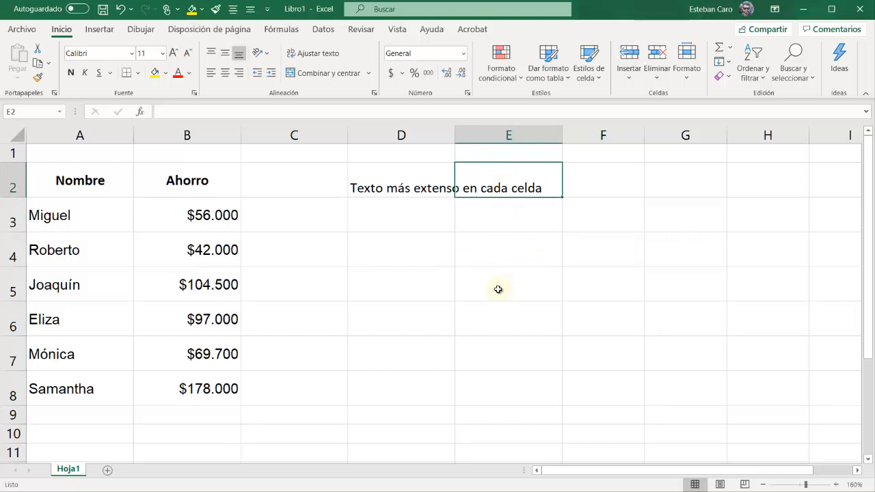
pyautogui.write('Texto')
pyautogui.press('Return')
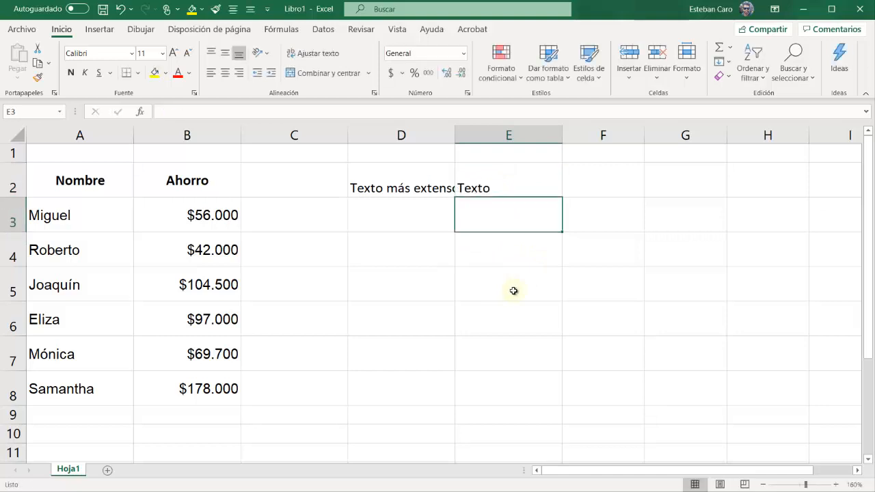
# Delete the content of cell E2 so the long text in D2 can spill over it
pyautogui.click(421, 181)
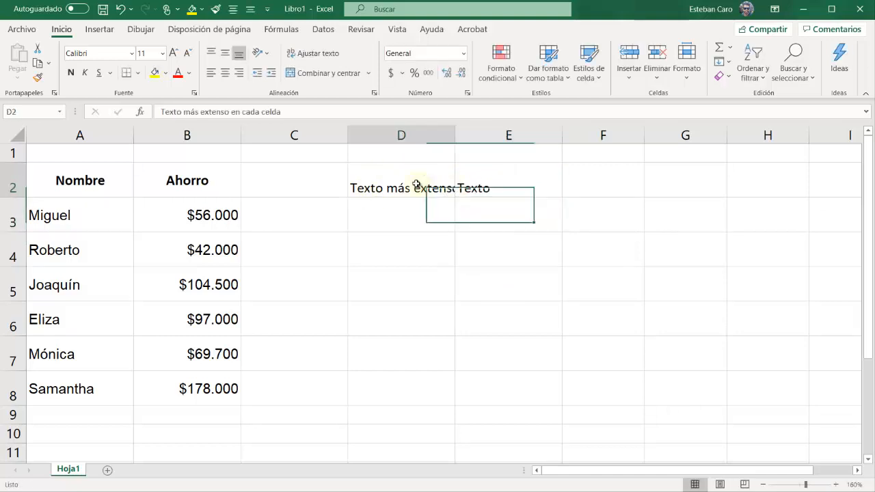
pyautogui.click(432, 235)
pyautogui.click(501, 181)
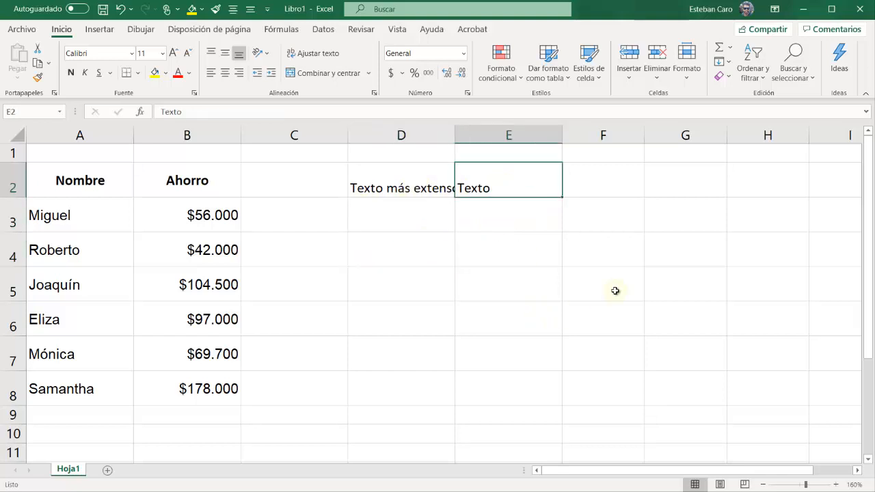
pyautogui.press('Delete')
pyautogui.click(529, 283)
# Enter "Texto" in cell E2 again
pyautogui.click(522, 183)
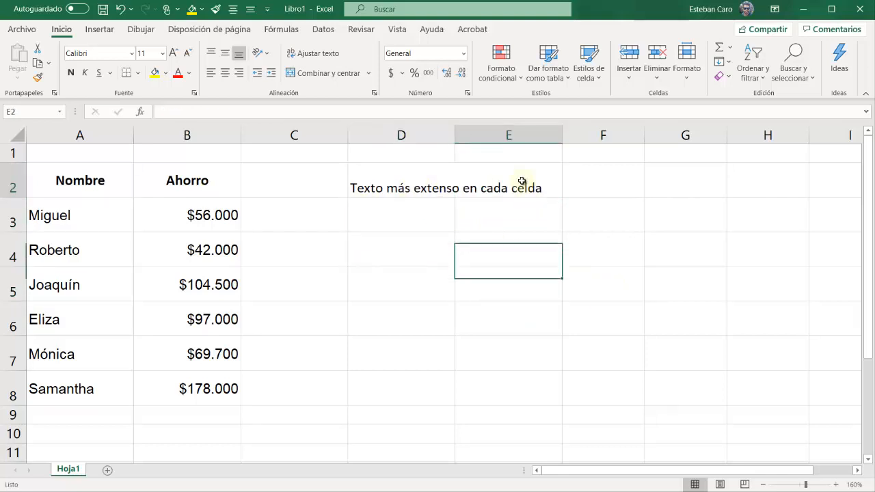
pyautogui.write('Texto')
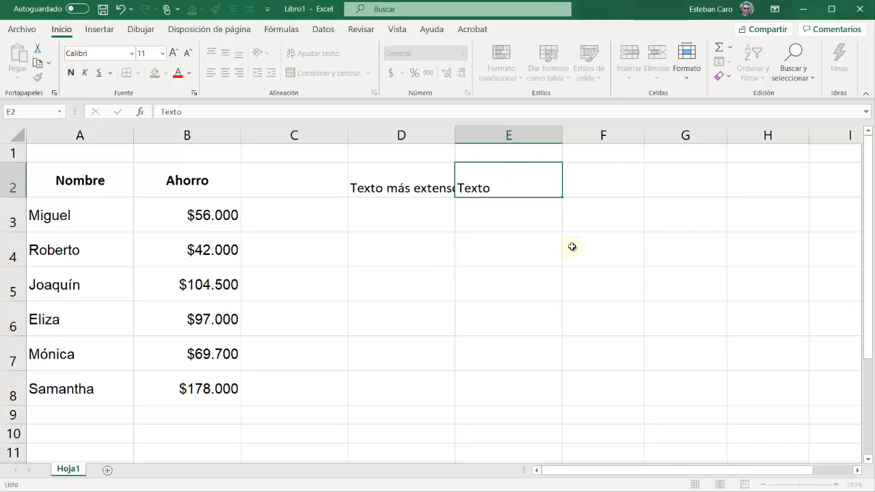
pyautogui.press('Return')
# Apply text wrapping to cells D2 and E2
pyautogui.click(398, 186)
pyautogui.moveTo(397, 186); pyautogui.dragTo(508, 178)
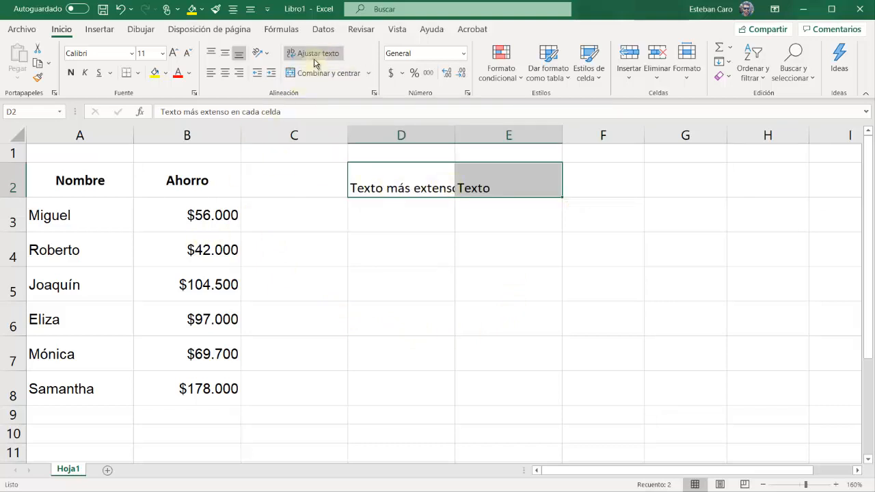
pyautogui.click(314, 61)
# Enter "Texto más extenso en cada celda" in cell D1 and copy it into cell E1
pyautogui.click(422, 151)
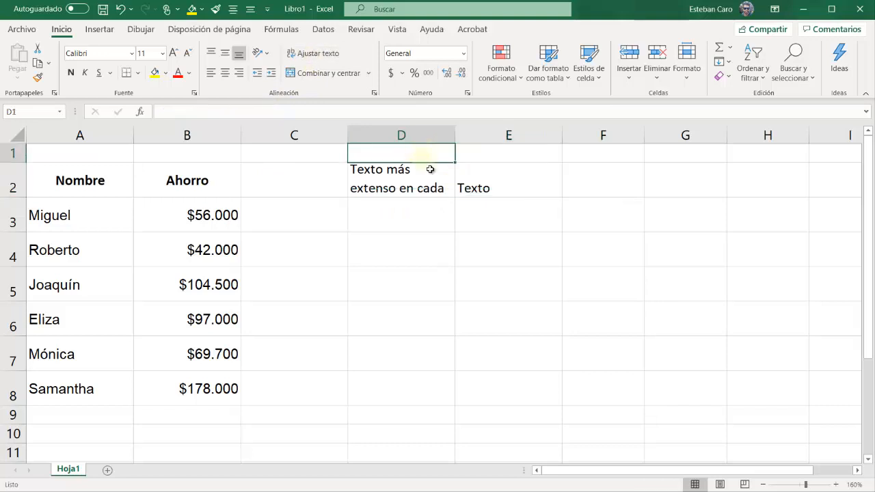
pyautogui.write('Texto')
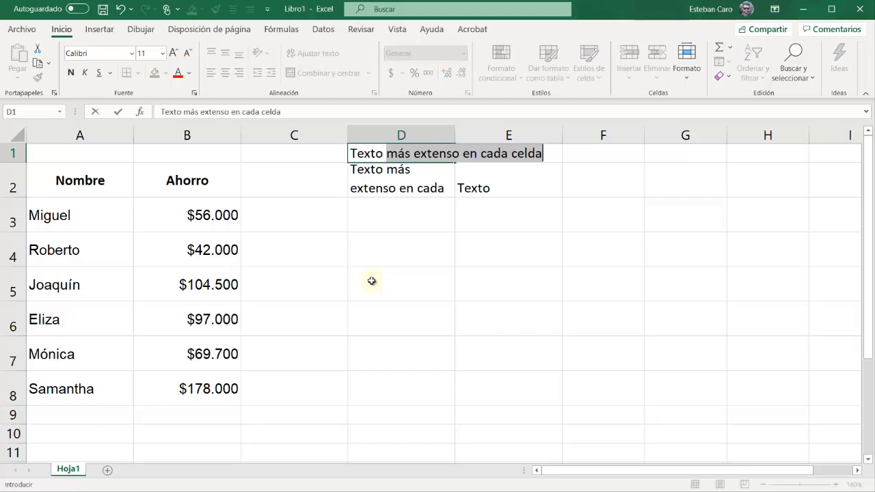
pyautogui.press('Return')
pyautogui.press('Up')
pyautogui.hotkey('ctrl', 'c')
pyautogui.press('Right')
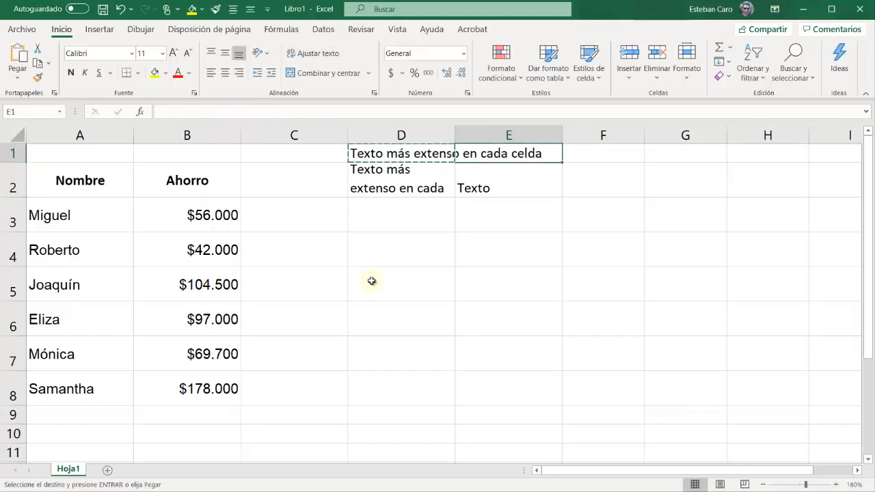
pyautogui.hotkey('ctrl', 'v')
pyautogui.press('Escape')
pyautogui.press('Down')
pyautogui.press('Down')
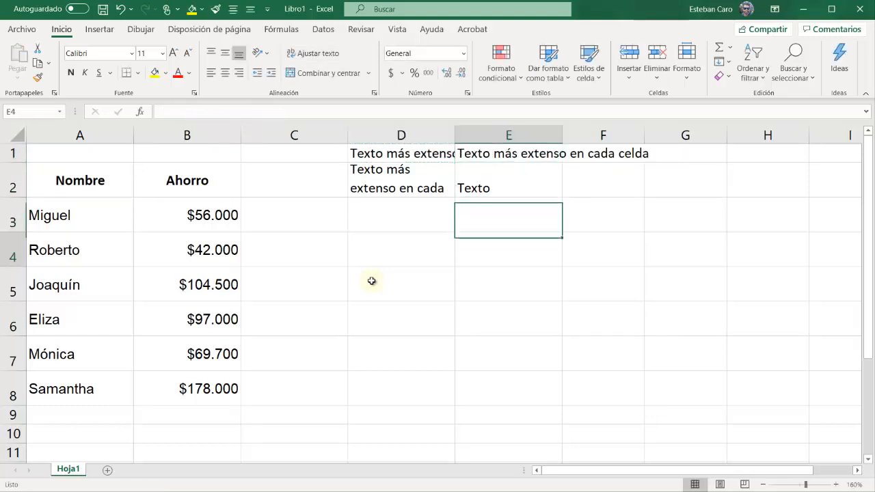
pyautogui.press('Down')
pyautogui.press('Up')
pyautogui.press('Up')
pyautogui.press('Left')
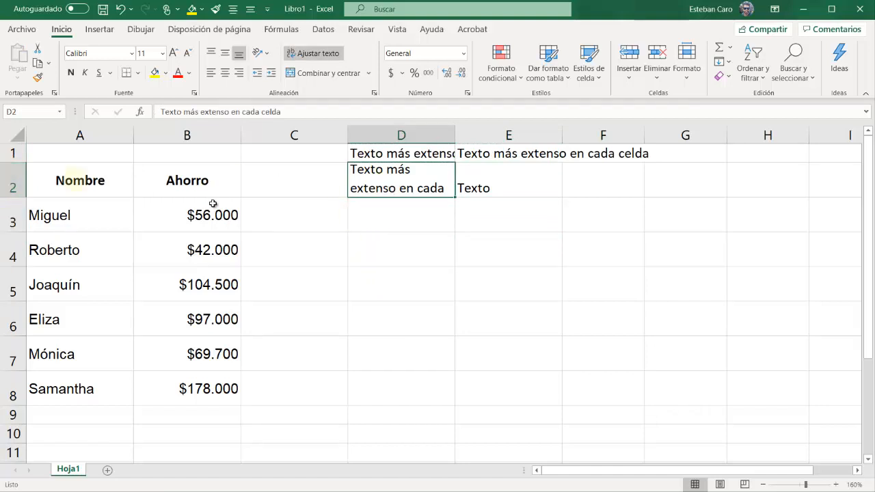
# Apply text wrapping to cells D1 and E1
pyautogui.moveTo(405, 153); pyautogui.dragTo(516, 147)
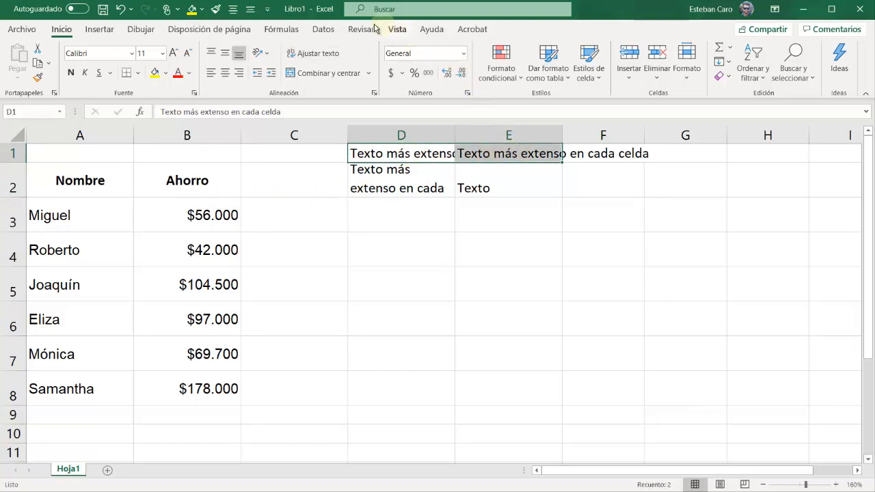
pyautogui.click(317, 57)
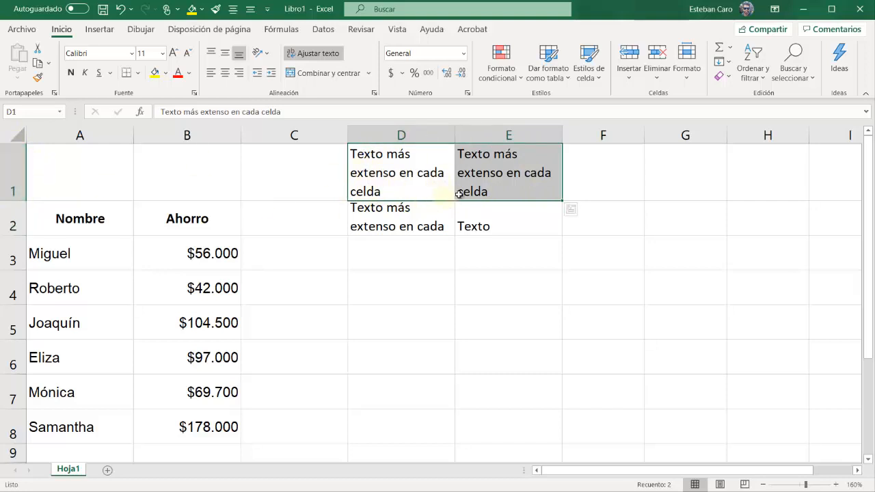
pyautogui.click(414, 179)
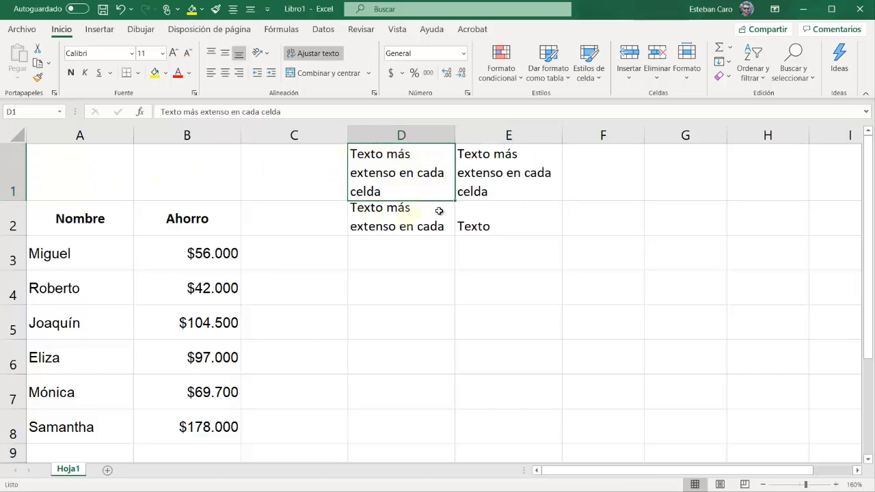
# Clear the content of cell E1, and merge and center cells D1:E1
pyautogui.click(503, 175)
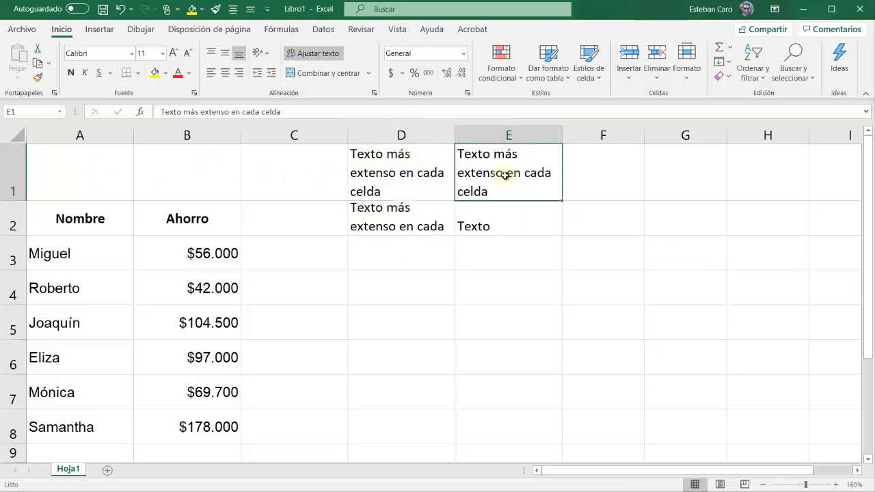
pyautogui.press('Delete')
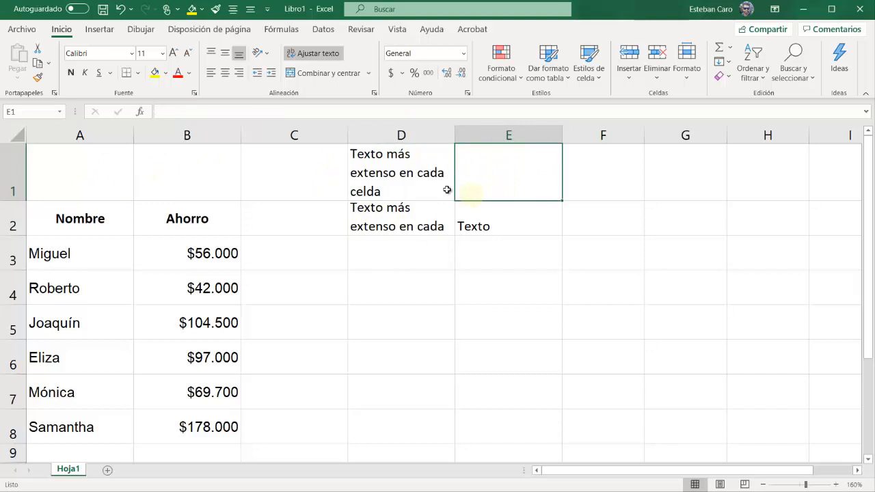
pyautogui.click(385, 172)
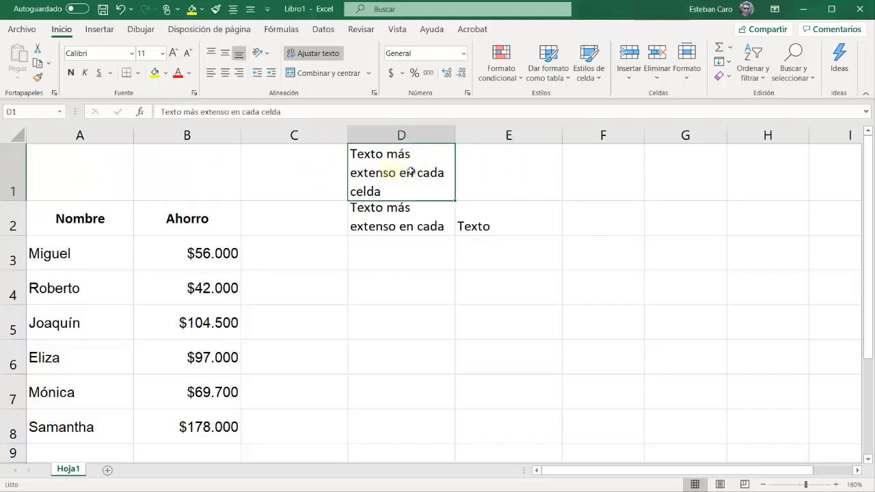
pyautogui.moveTo(411, 171); pyautogui.dragTo(501, 164)
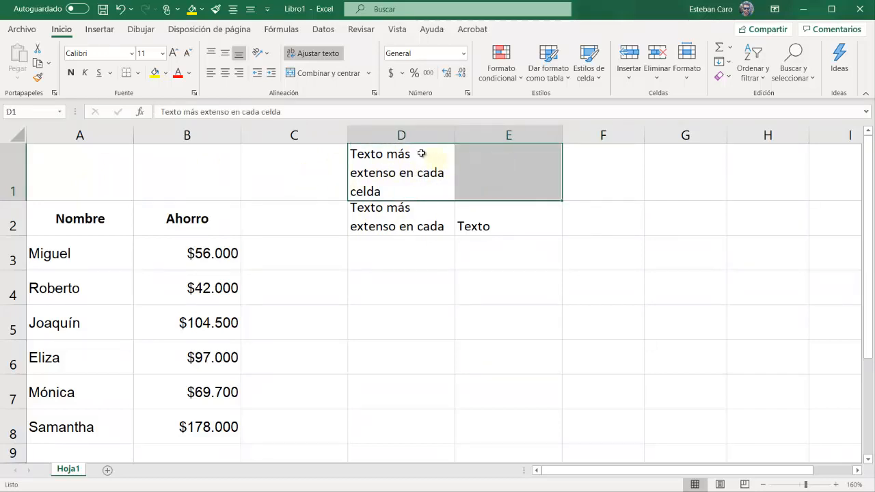
pyautogui.click(370, 73)
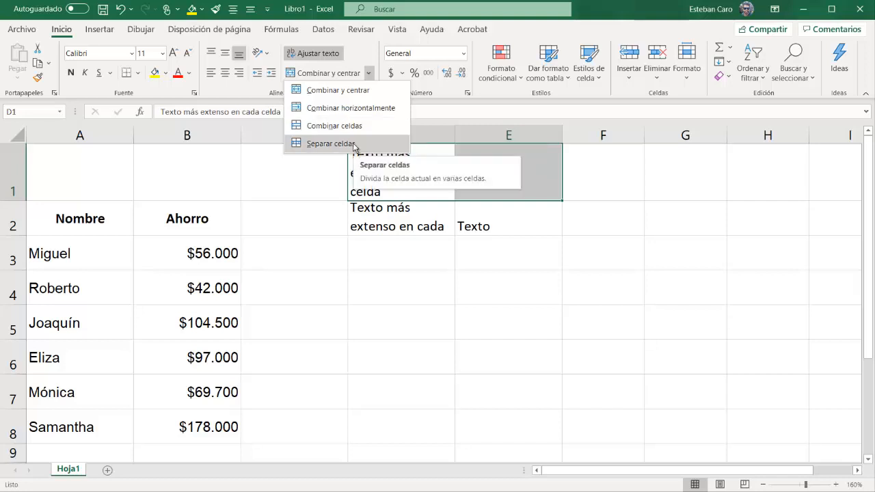
pyautogui.click(331, 93)
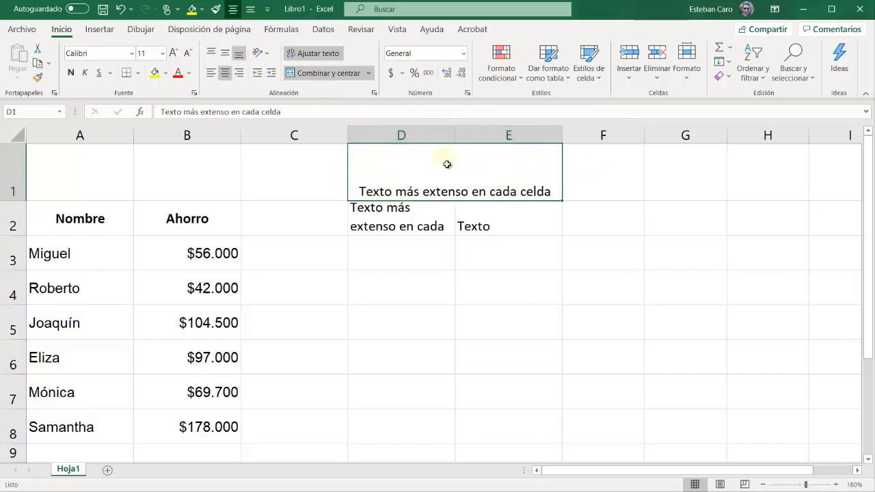
# Undo the merge and center, and merge D1:E1 with Combinar horizontalmente instead
pyautogui.click(119, 11)
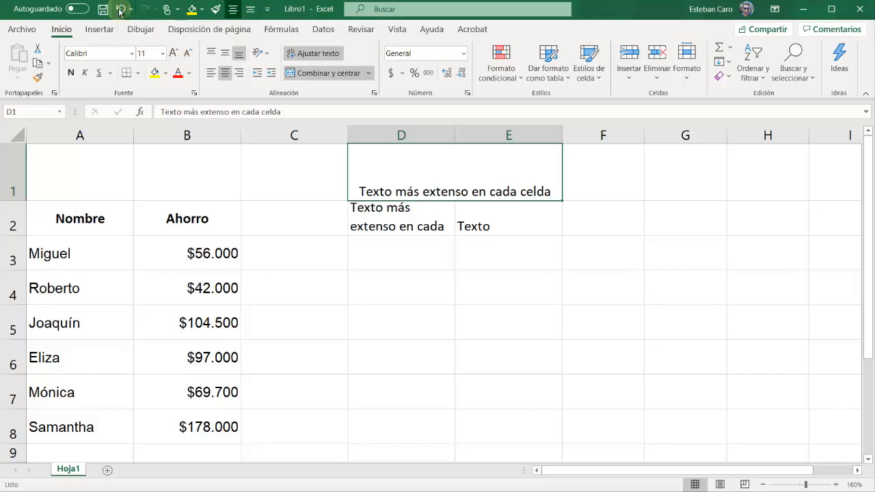
pyautogui.click(368, 73)
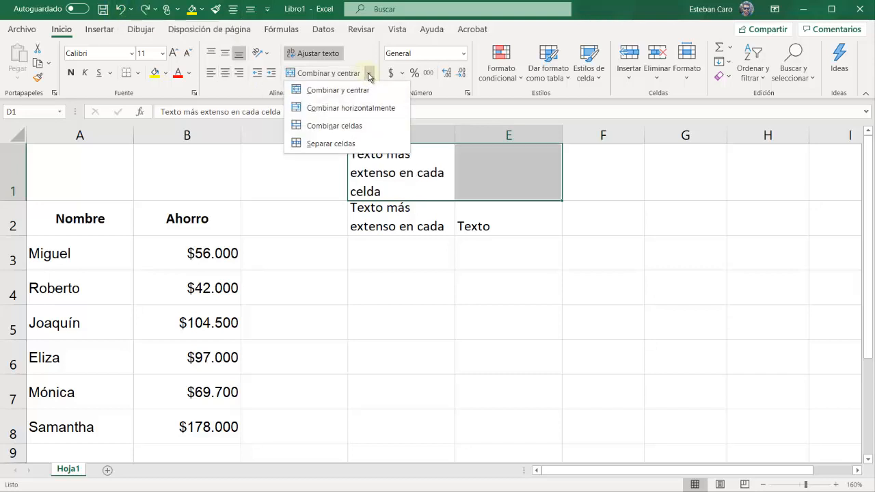
pyautogui.click(326, 108)
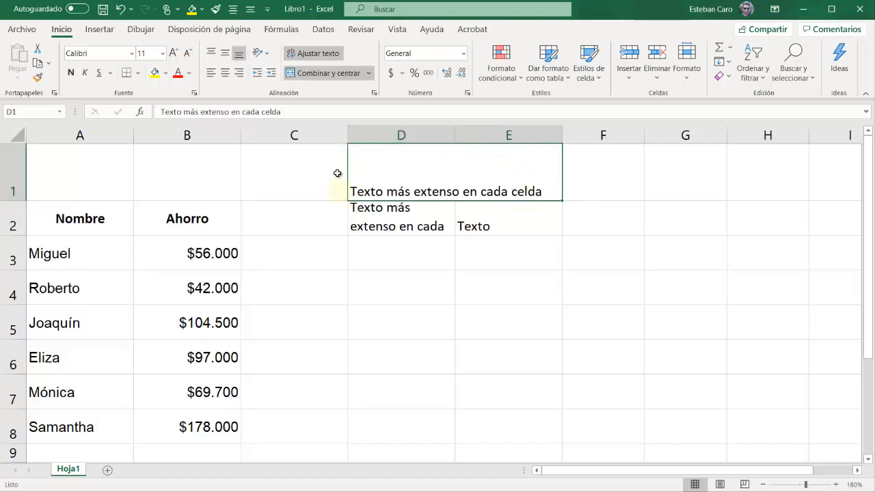
# Undo the horizontal merge, and join D1:E1 with the Combinar celdas option
pyautogui.hotkey('ctrl', 'z')
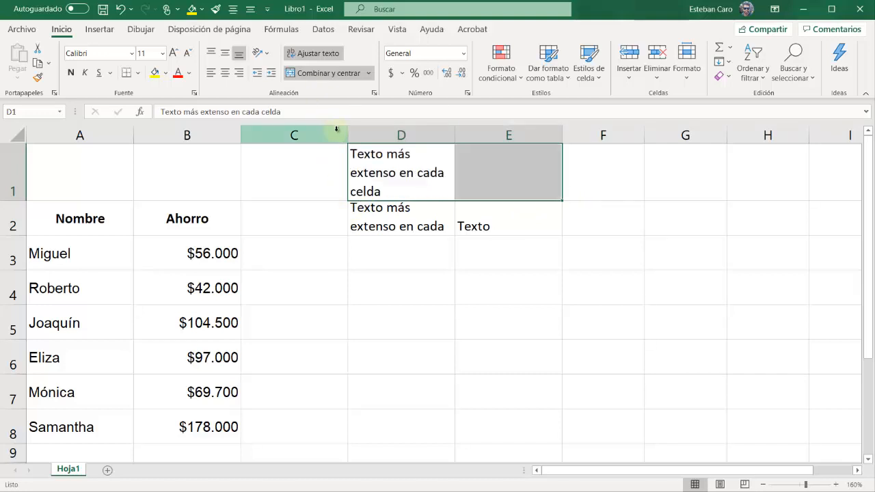
pyautogui.click(369, 73)
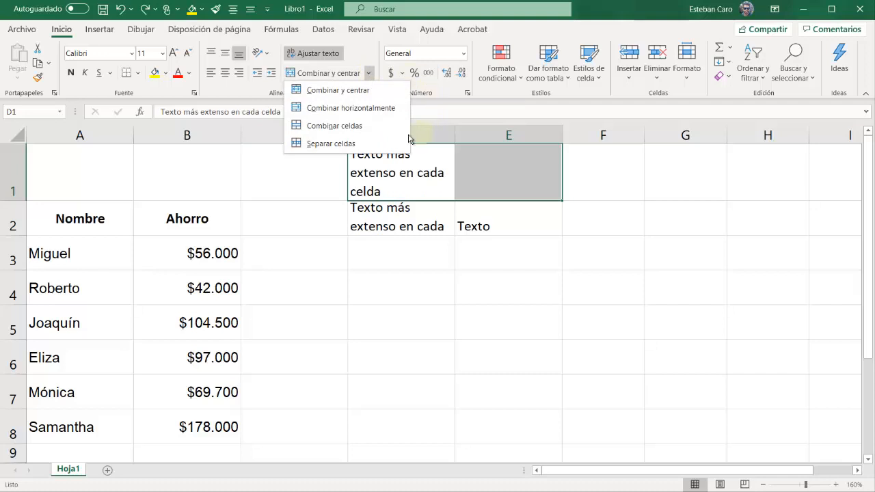
pyautogui.click(342, 126)
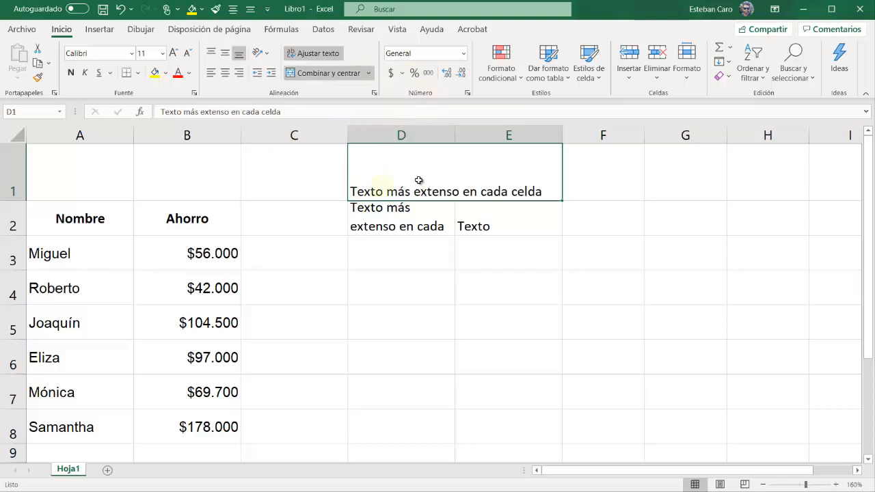
pyautogui.click(394, 313)
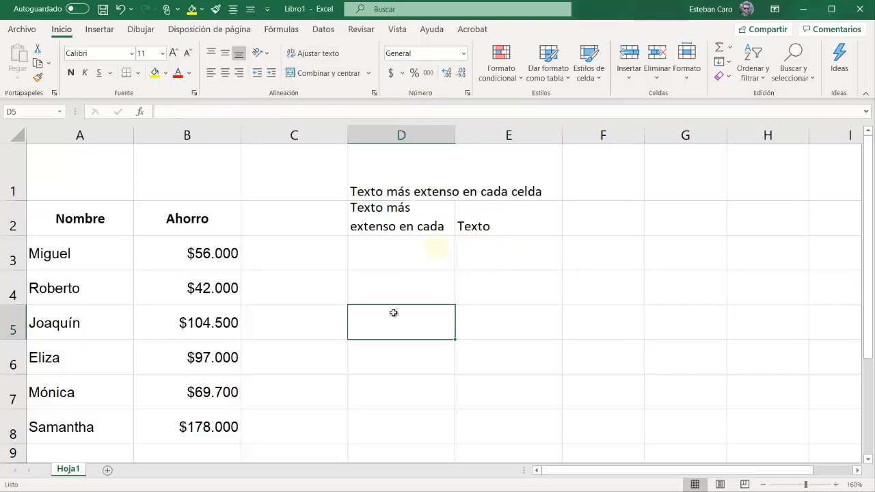
pyautogui.click(442, 192)
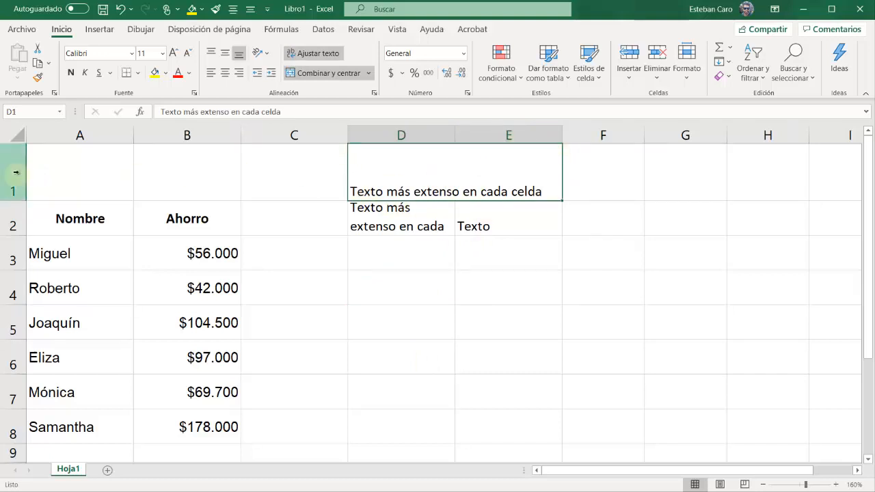
# Split the merged cell D1:E1 back into separate cells
pyautogui.click(370, 74)
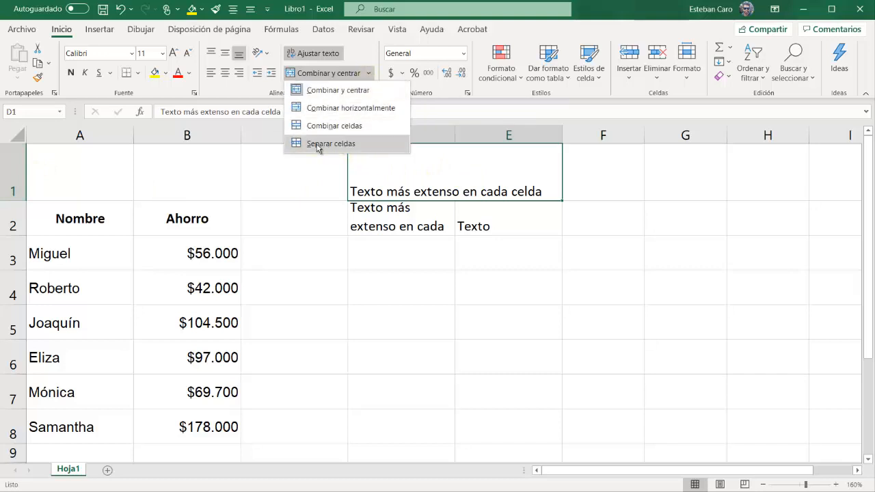
pyautogui.click(350, 145)
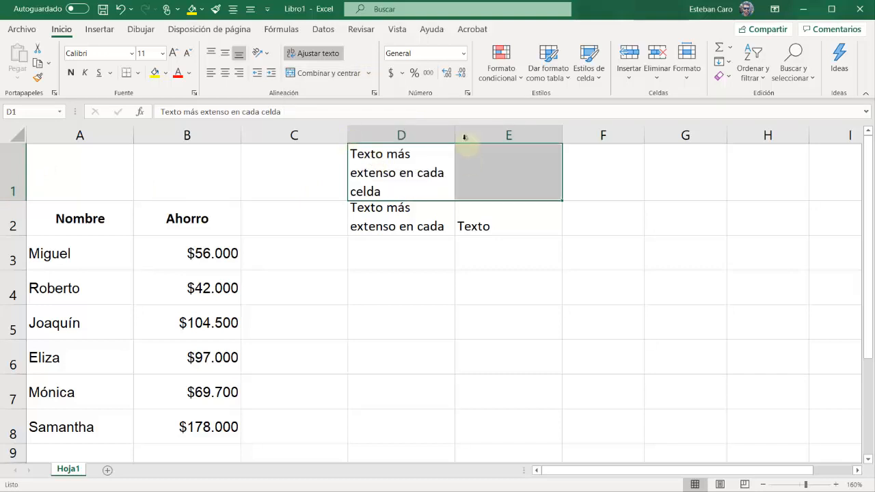
pyautogui.click(429, 177)
# Clear the sample text from D1:E2 and reduce the height of row 1 to a single line
pyautogui.moveTo(479, 218); pyautogui.dragTo(403, 179)
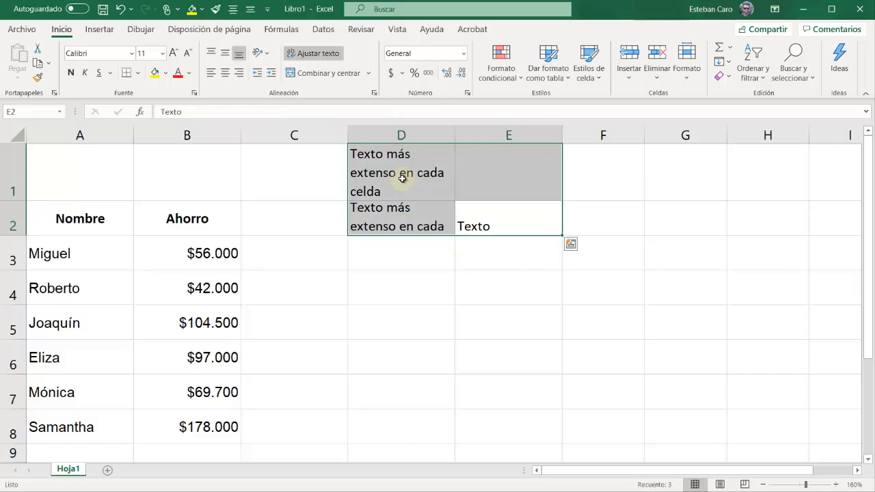
pyautogui.press('Delete')
pyautogui.moveTo(10, 201); pyautogui.dragTo(14, 160)
pyautogui.click(413, 311)
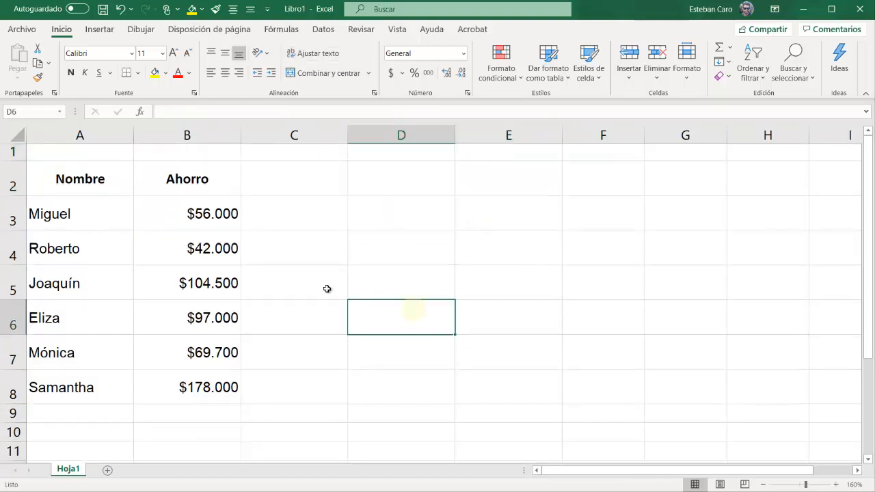
# Start formatting the range A2:B8 as a table with the style "Azul, Estilo de tabla medio 2"
pyautogui.moveTo(117, 188); pyautogui.dragTo(205, 387)
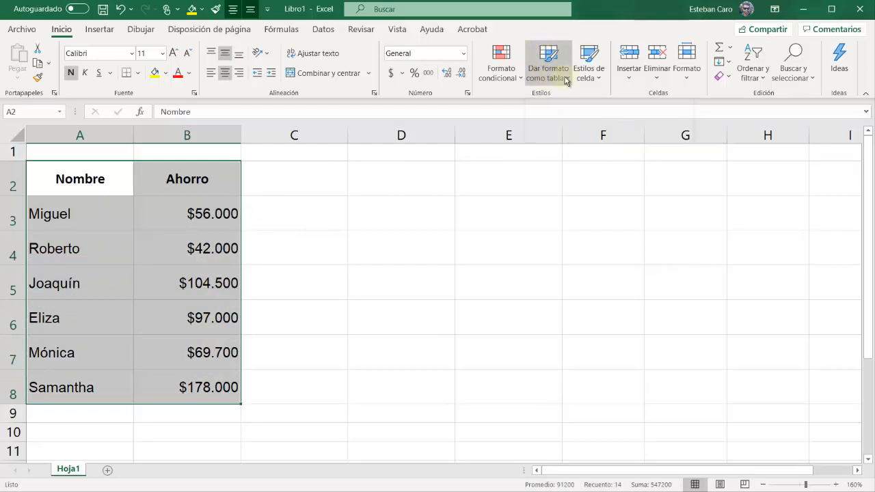
pyautogui.click(566, 81)
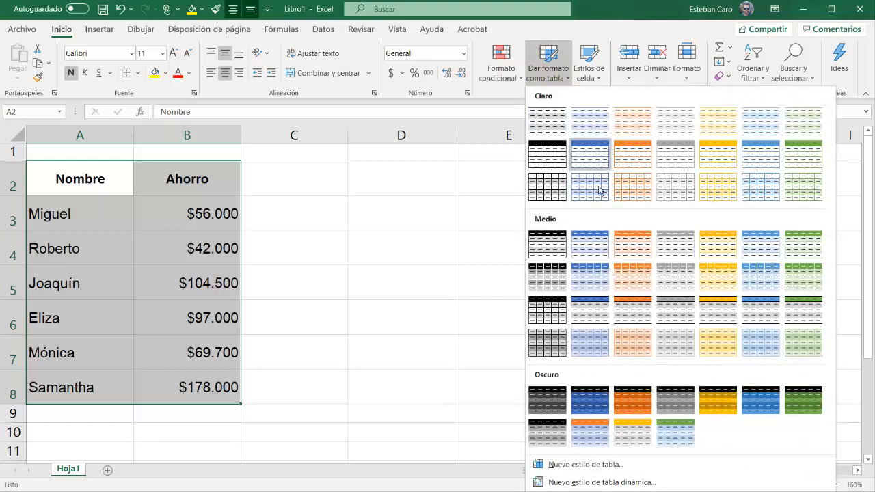
pyautogui.click(590, 237)
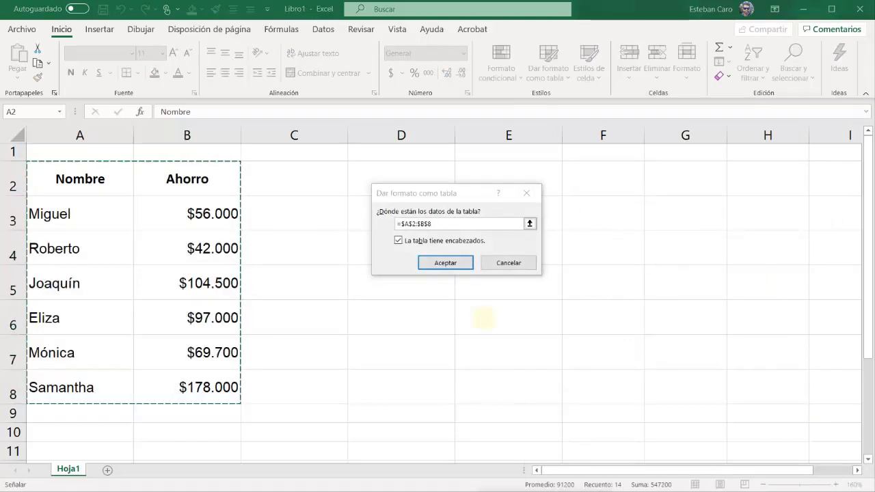
# Confirm =$A$2:$B$8 as the table's data range, keep the option that the table has headers on, and create the table
pyautogui.press('super+plus')
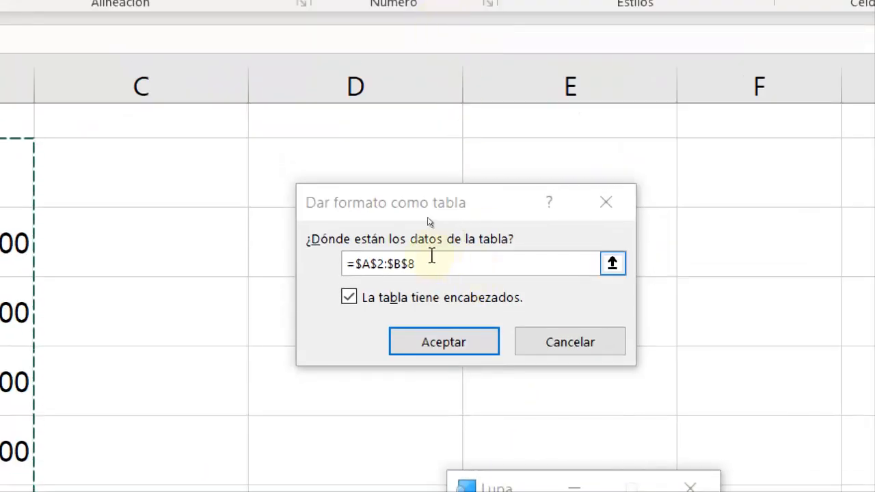
pyautogui.click(354, 263)
pyautogui.click(378, 266)
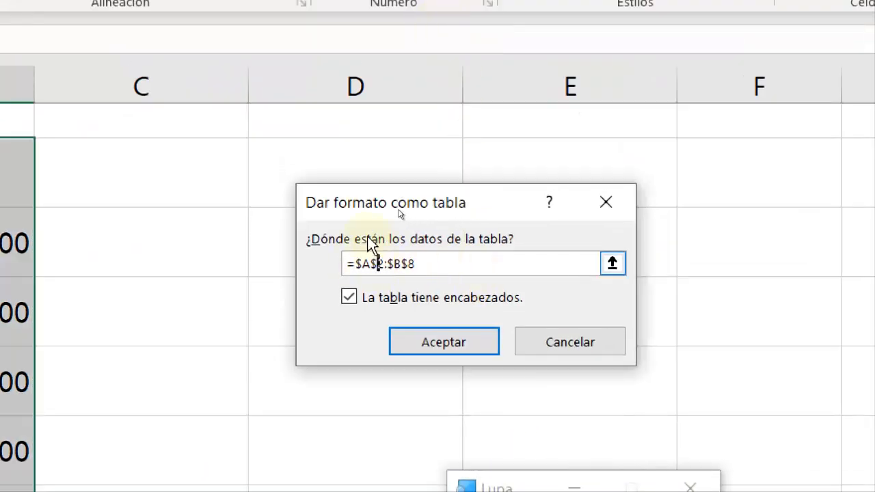
pyautogui.click(353, 265)
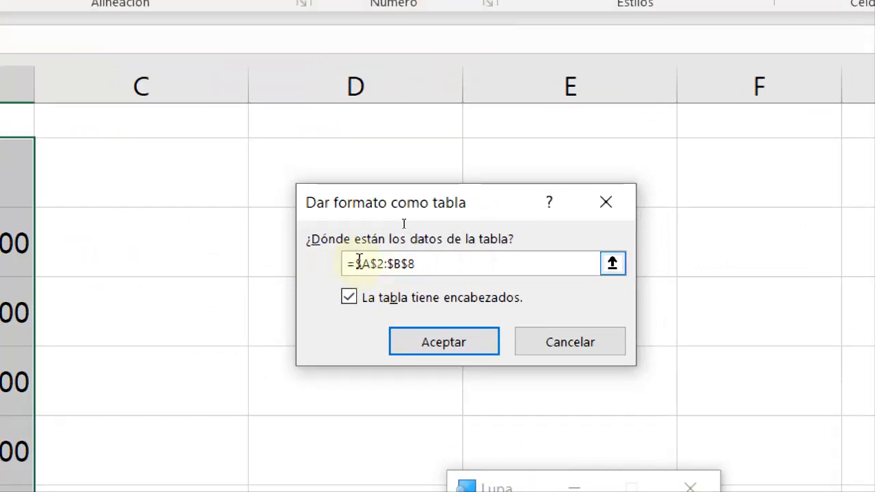
pyautogui.moveTo(357, 263); pyautogui.dragTo(417, 263)
pyautogui.click(452, 368)
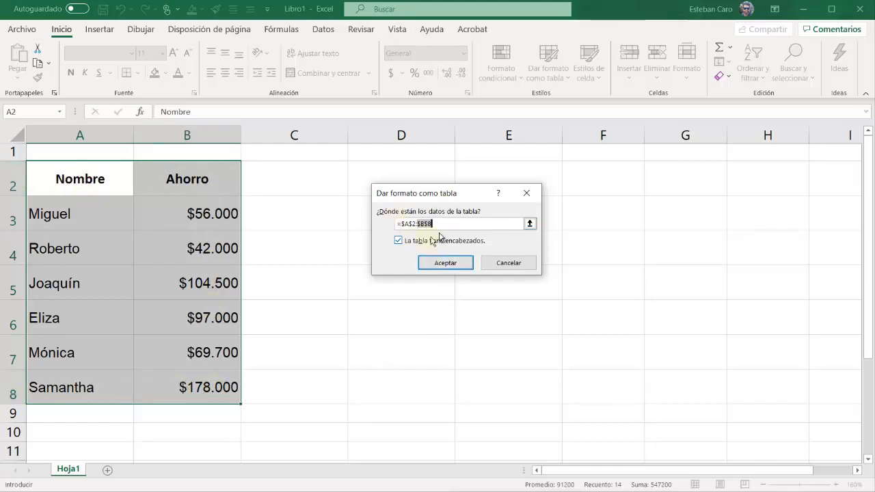
pyautogui.click(398, 242)
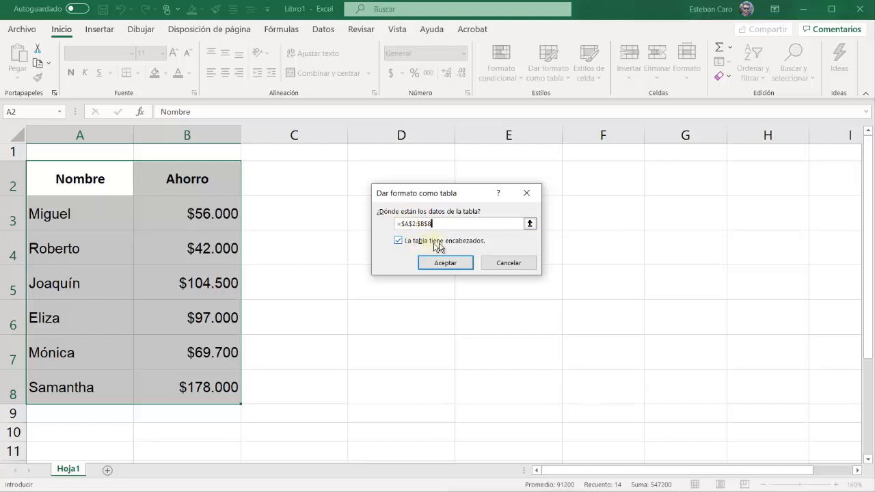
pyautogui.click(400, 242)
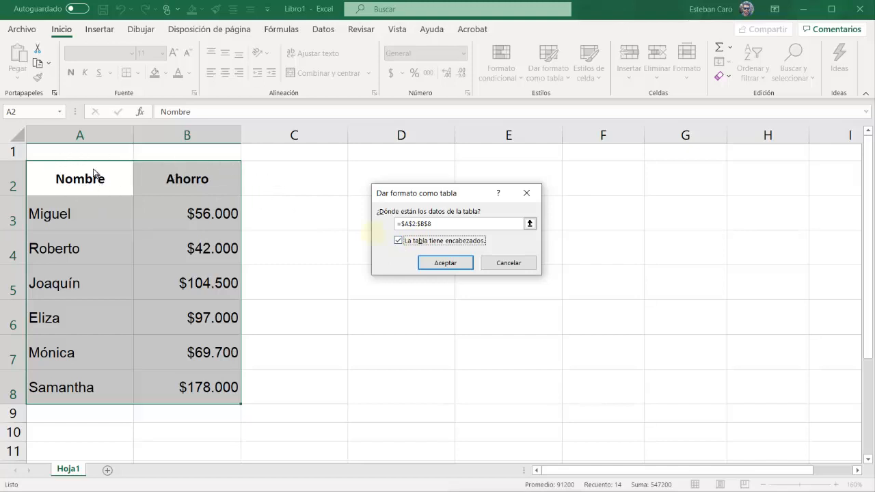
pyautogui.click(453, 266)
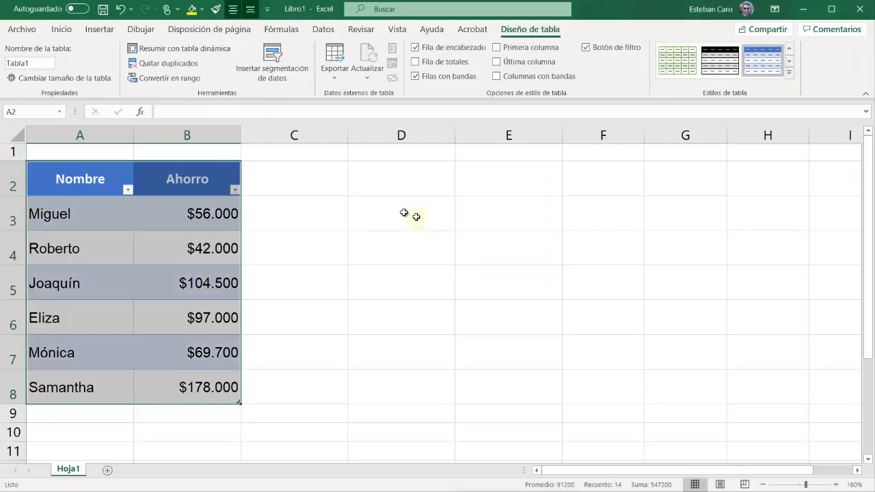
# Alternate the selection between empty cells and table cells to examine when the table design options are offered
pyautogui.click(352, 221)
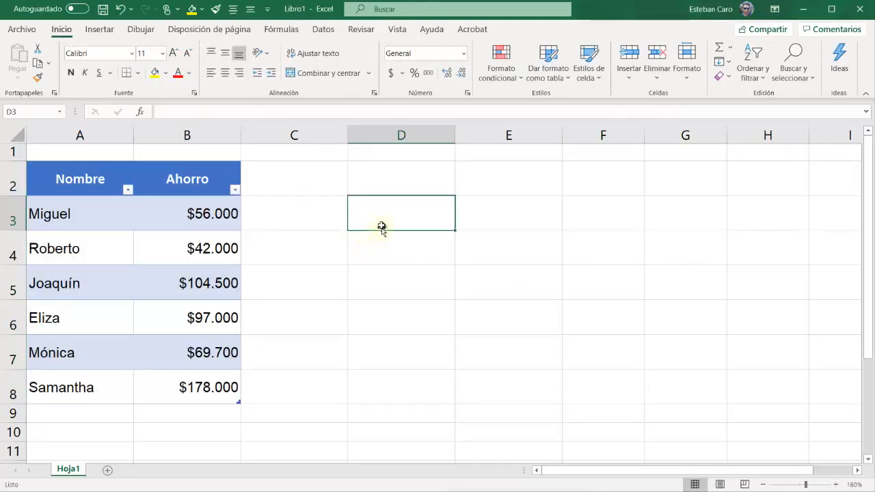
pyautogui.click(86, 216)
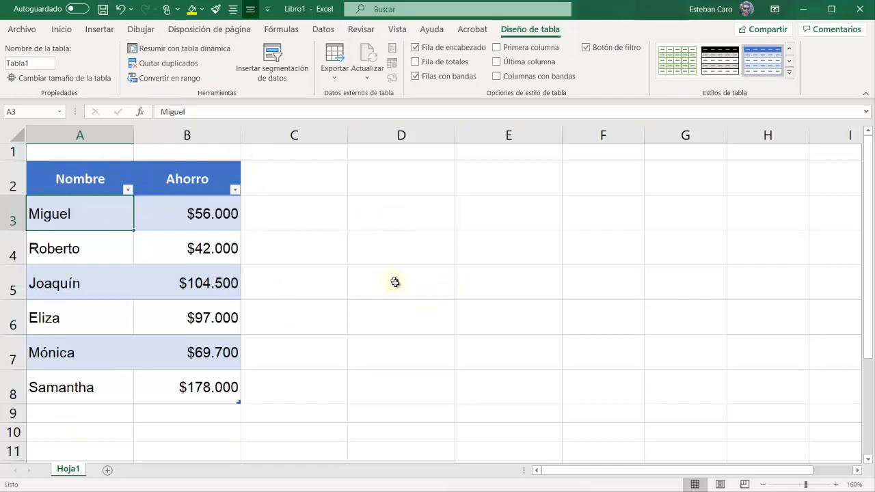
pyautogui.click(425, 274)
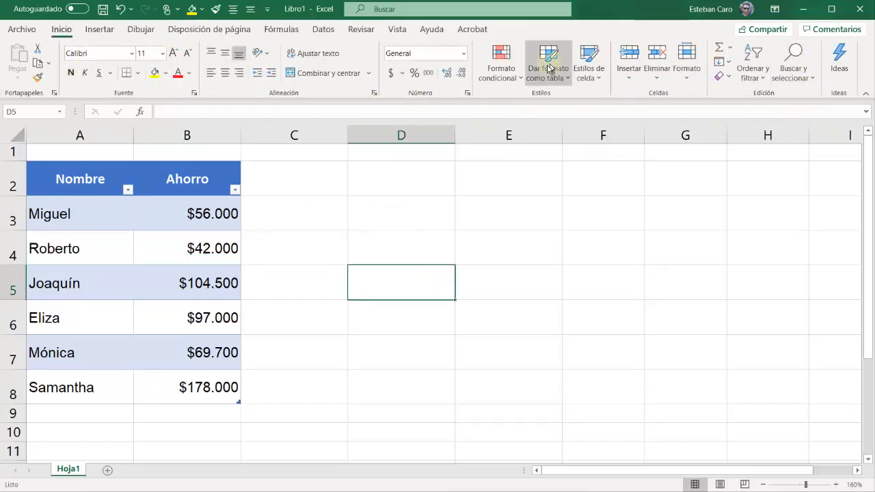
pyautogui.click(208, 227)
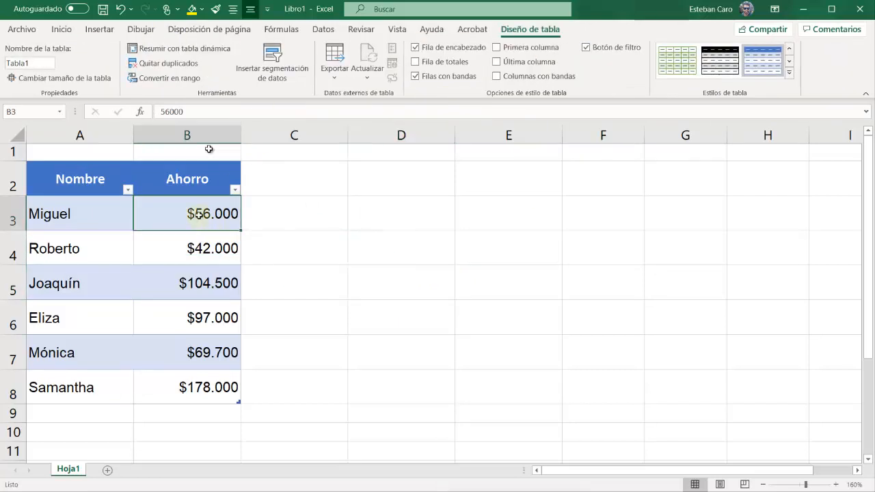
pyautogui.click(413, 240)
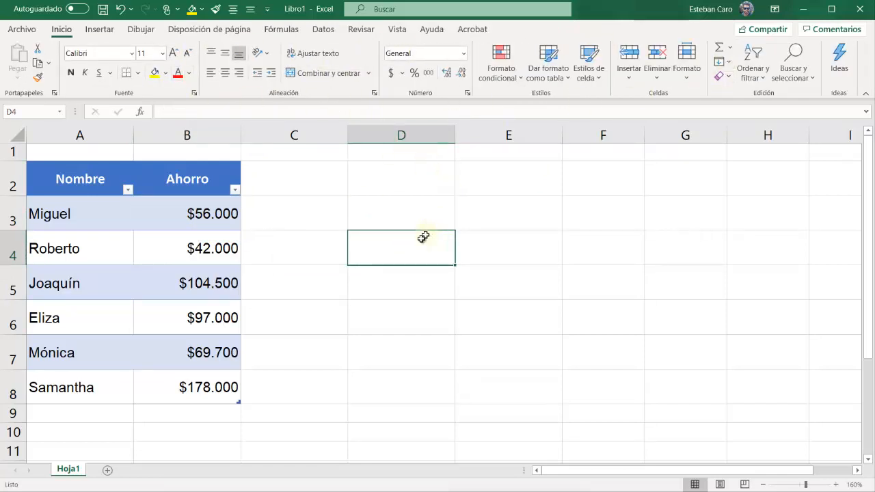
pyautogui.click(128, 216)
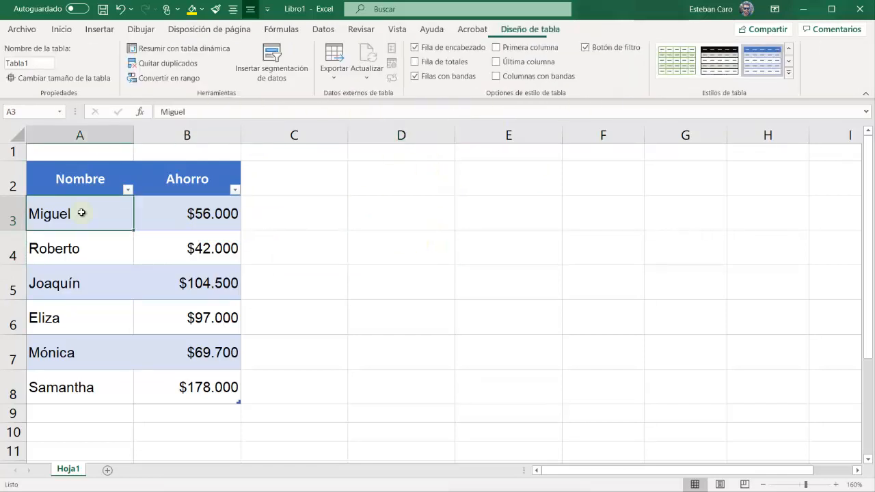
# Rename the savings table as Ahorros
pyautogui.click(162, 241)
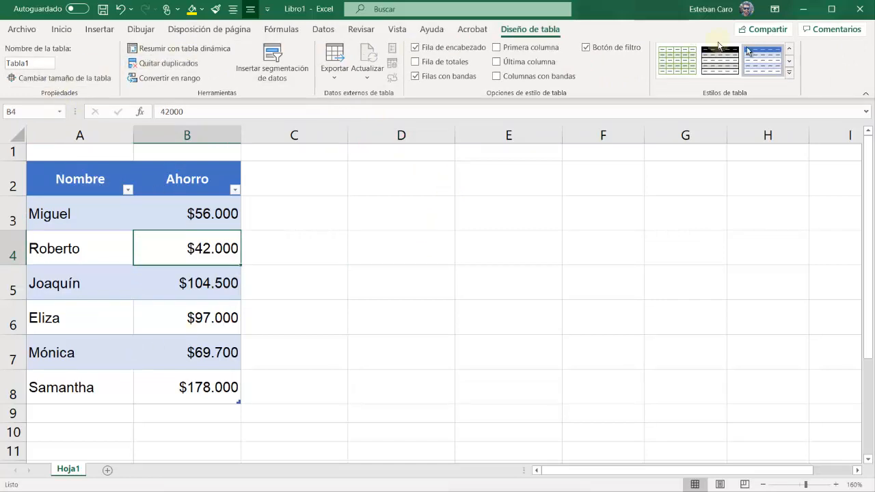
pyautogui.click(39, 64)
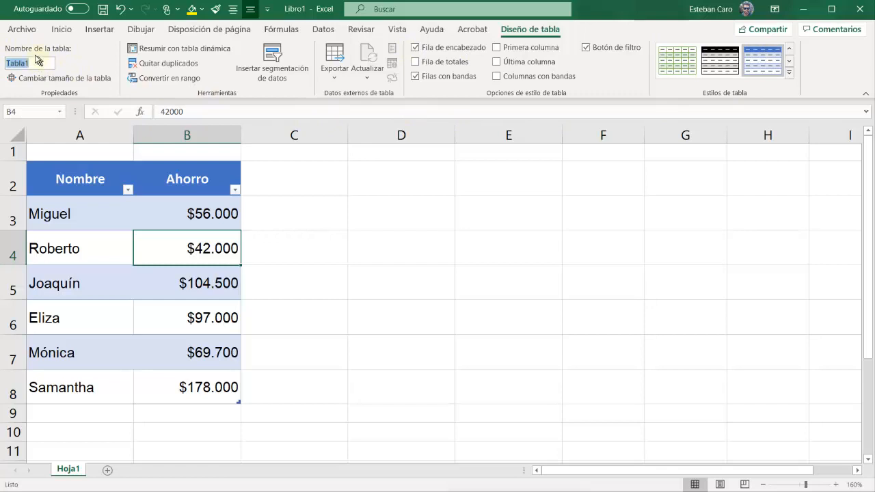
pyautogui.press('BackSpace')
pyautogui.click(102, 222)
pyautogui.click(174, 200)
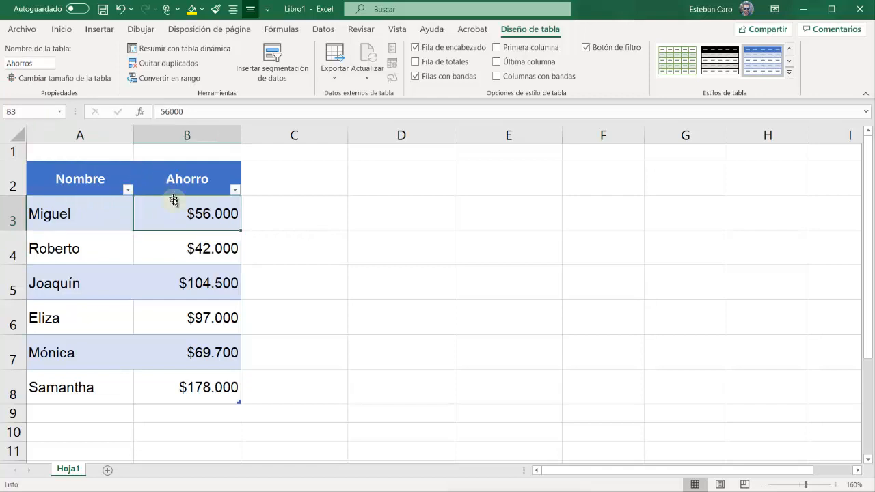
pyautogui.click(92, 188)
pyautogui.click(98, 289)
pyautogui.click(88, 384)
pyautogui.click(159, 387)
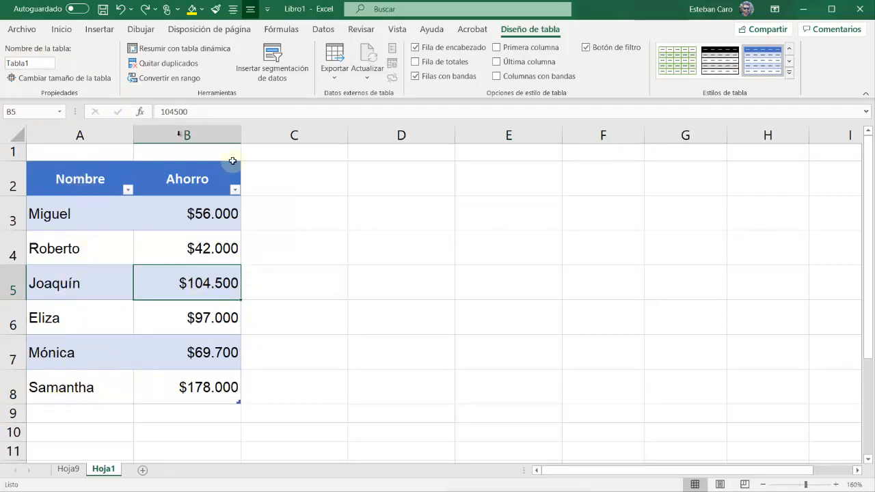
pyautogui.doubleClick(20, 162)
pyautogui.moveTo(19, 162); pyautogui.dragTo(20, 161)
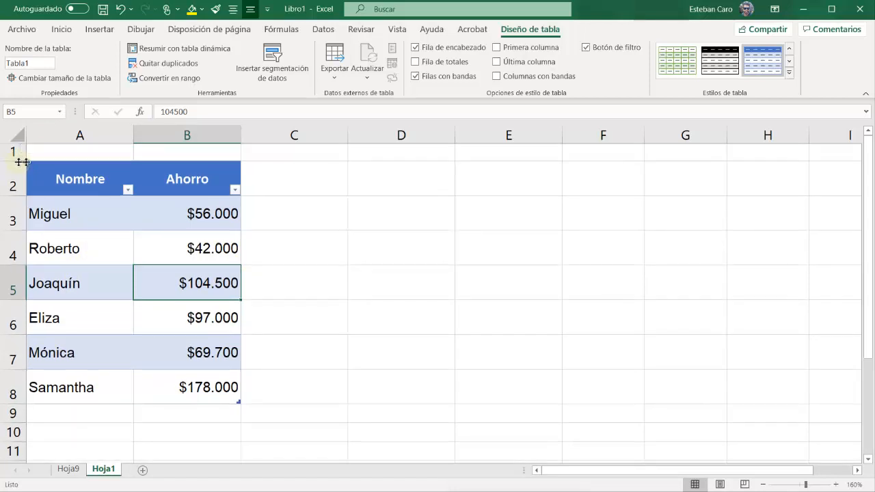
pyautogui.click(44, 415)
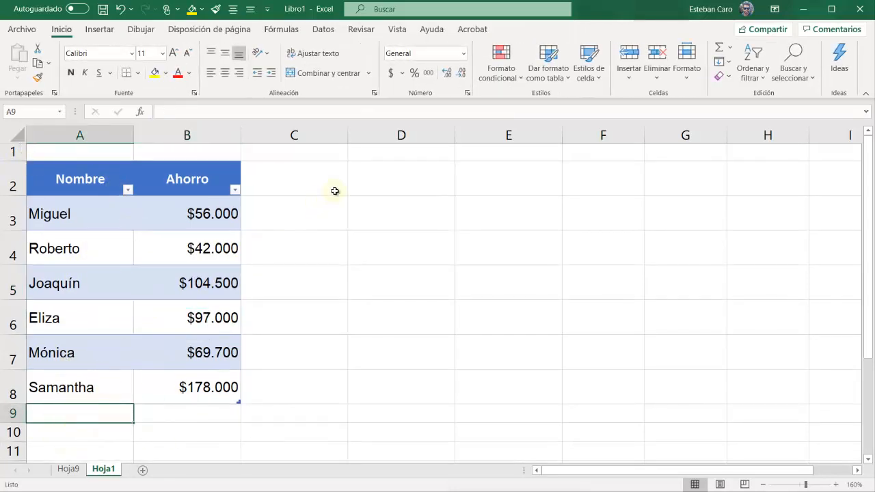
pyautogui.click(293, 178)
pyautogui.click(268, 325)
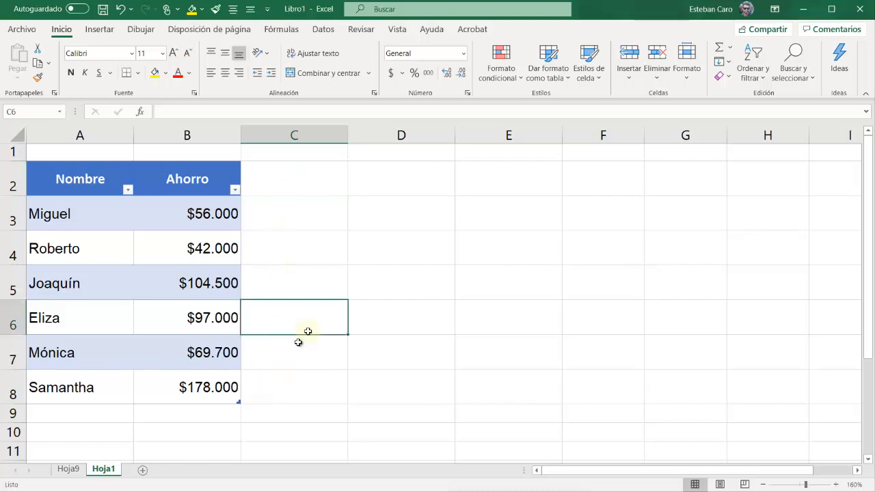
# Add a record directly below the table, with the person's name in A9 and savings of 68500 in B9
pyautogui.click(89, 418)
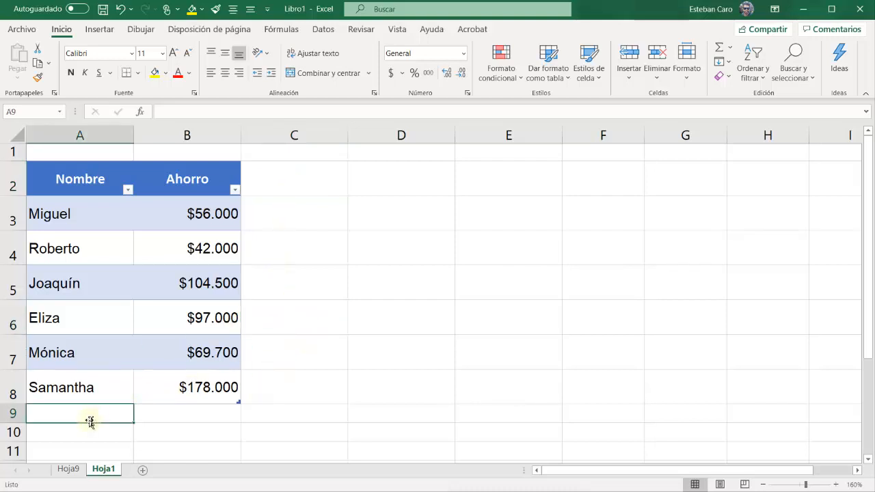
pyautogui.write('M')
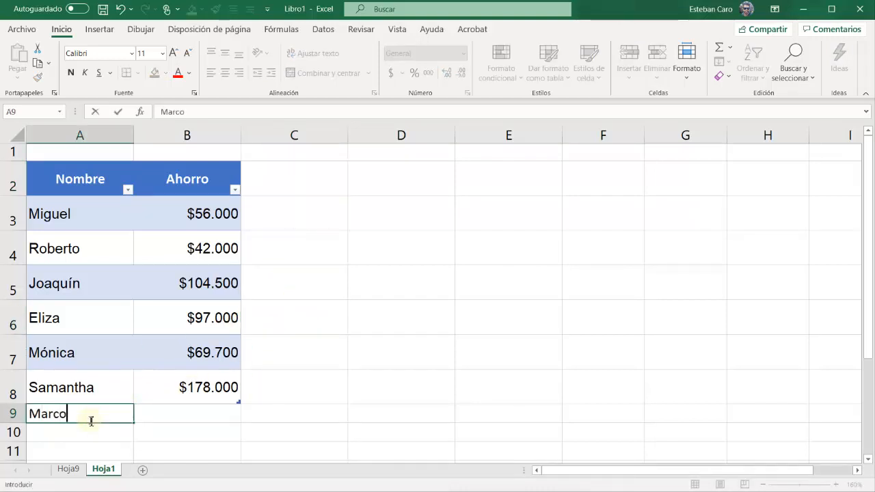
pyautogui.write('arco')
pyautogui.press('Tab')
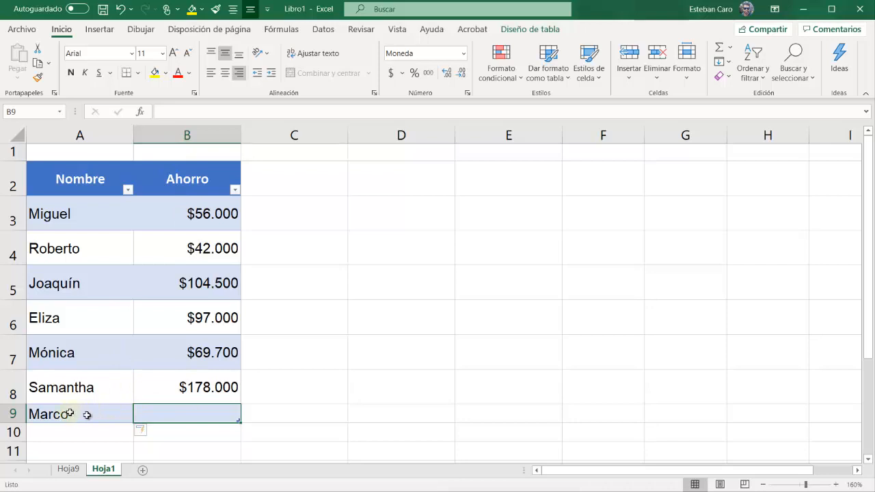
pyautogui.click(84, 408)
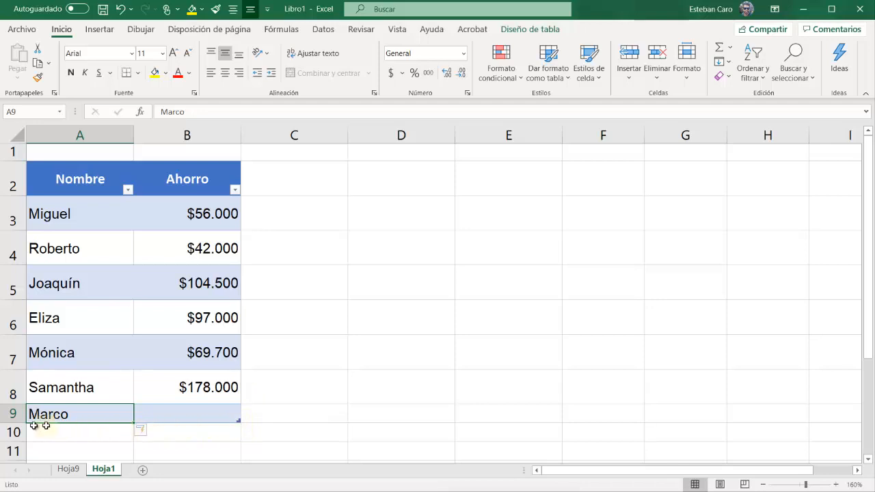
pyautogui.click(185, 418)
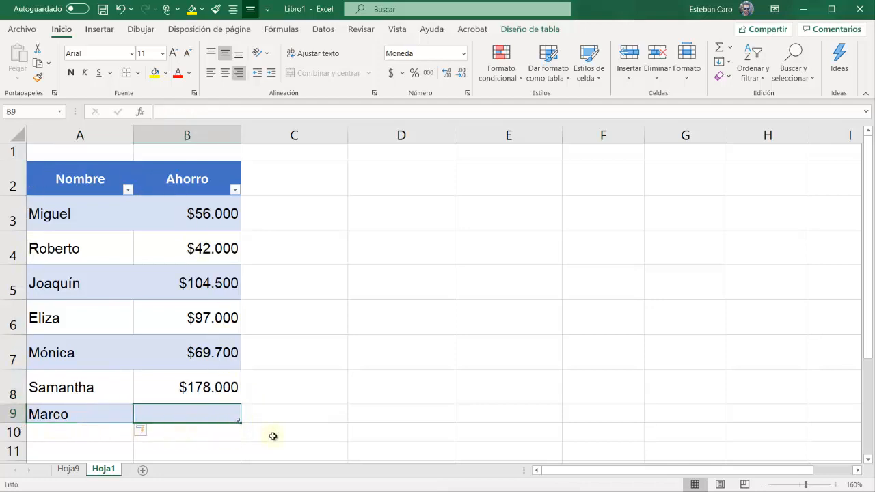
pyautogui.write('68500')
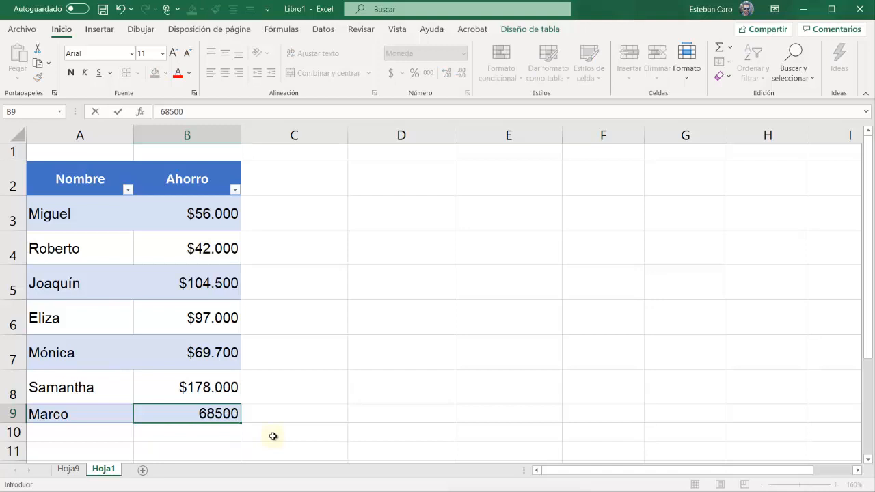
pyautogui.press('Return')
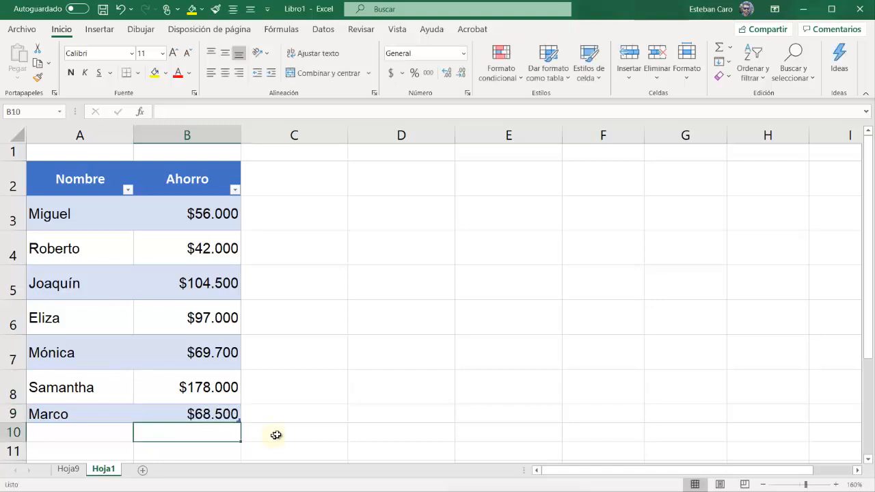
pyautogui.click(223, 416)
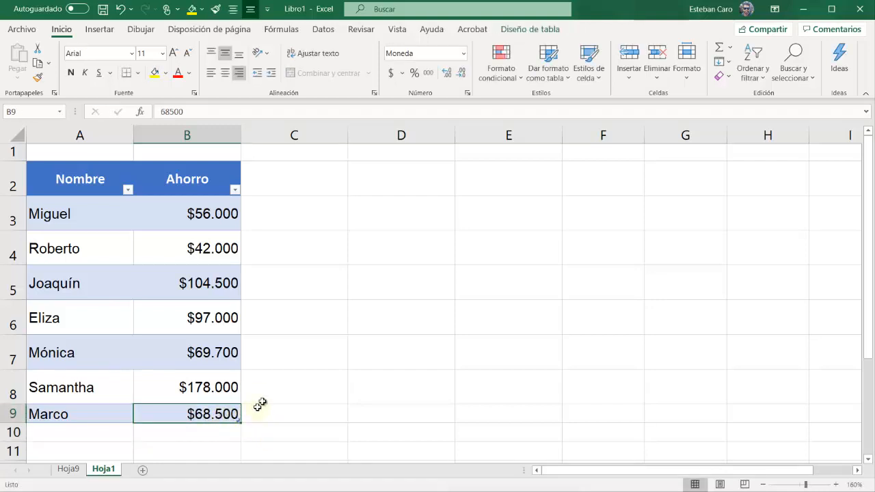
pyautogui.click(201, 384)
pyautogui.click(224, 353)
pyautogui.click(221, 316)
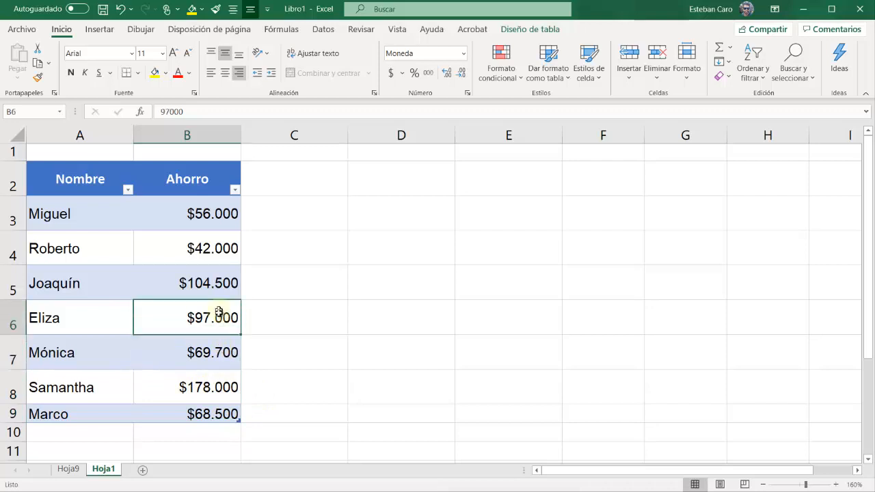
# Add a column to the table by entering the header Gastos in C2
pyautogui.click(284, 181)
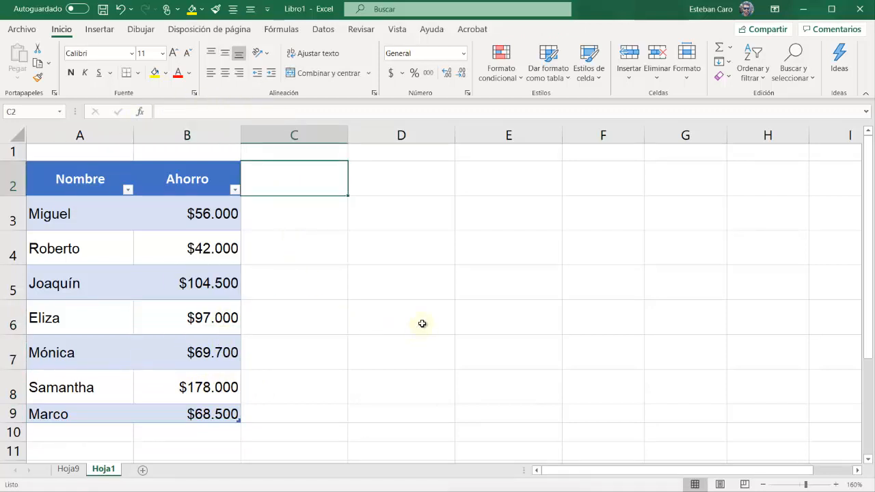
pyautogui.write('Gastos')
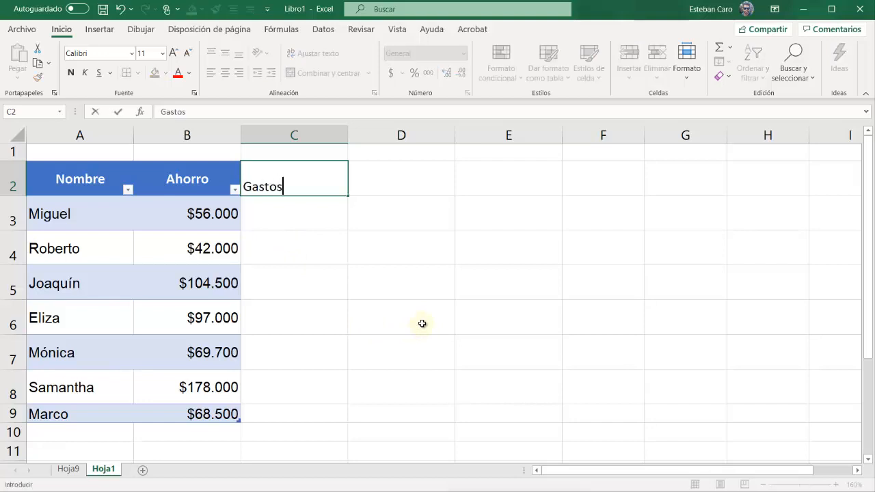
pyautogui.press('Return')
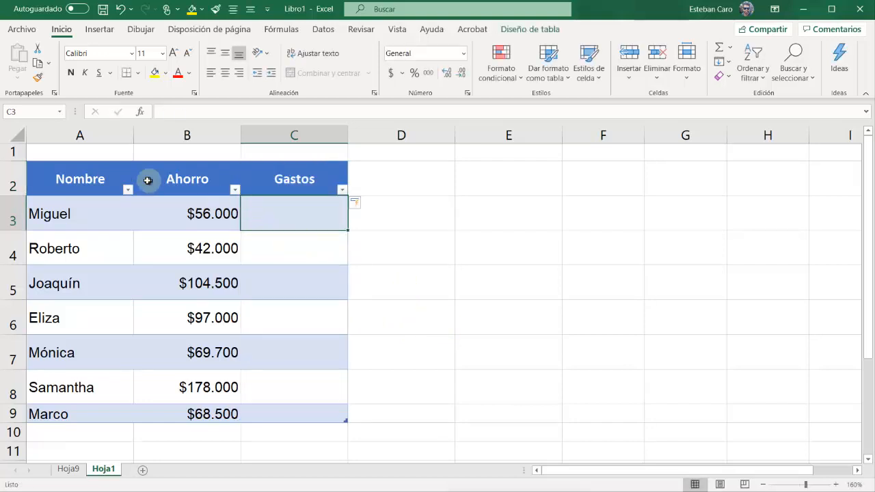
pyautogui.click(187, 136)
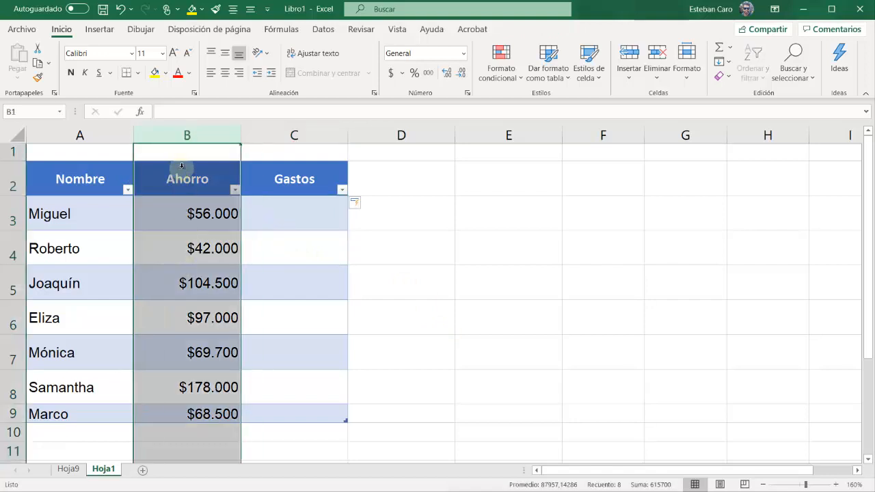
# Undo the table's expansion into column C and clear the Gastos text from C2
pyautogui.hotkey('ctrl', 'z')
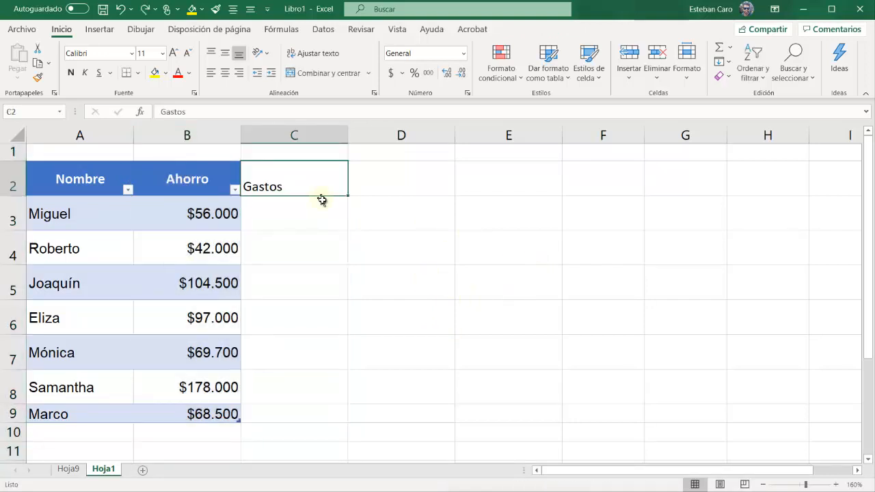
pyautogui.press('Delete')
pyautogui.click(313, 246)
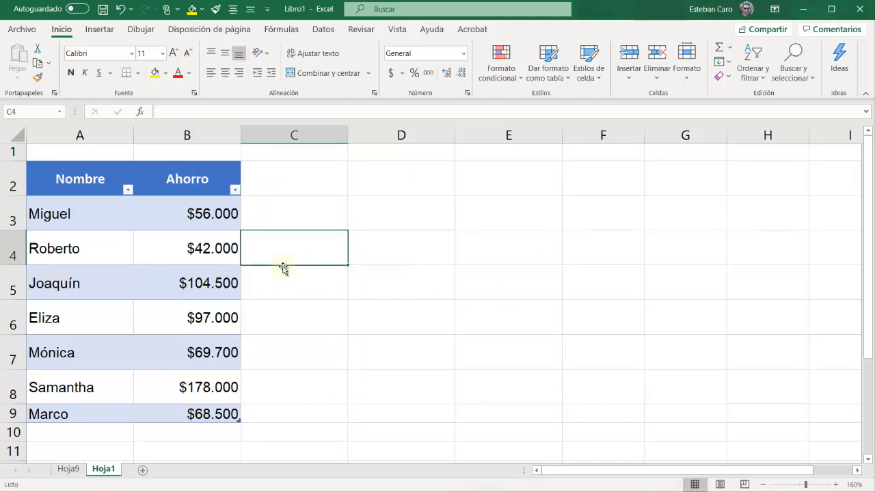
# Hide the savings table's header row and show it again
pyautogui.click(159, 282)
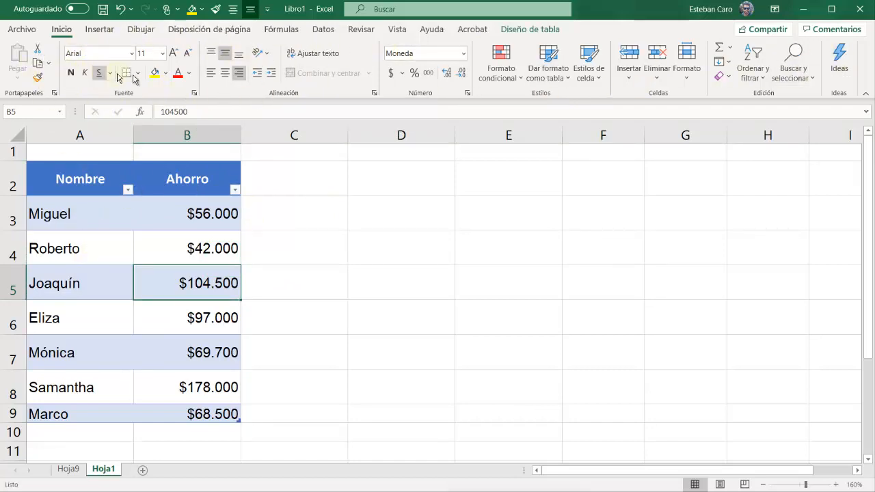
pyautogui.click(532, 31)
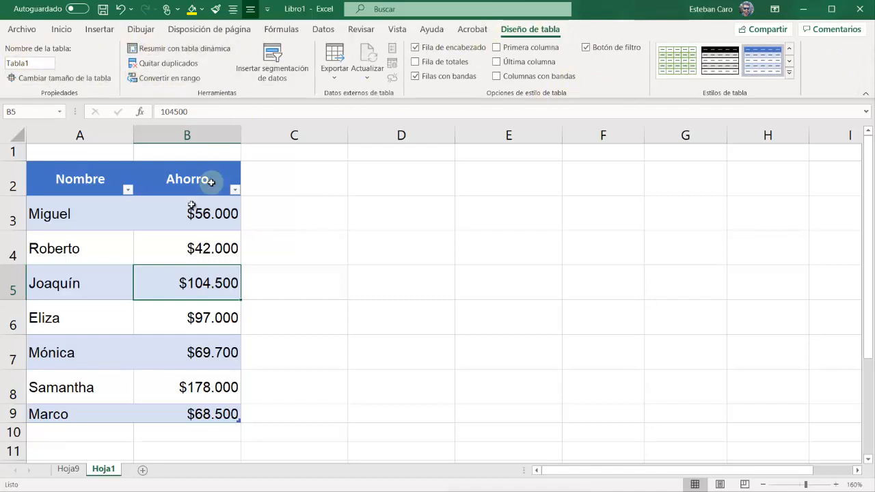
pyautogui.click(159, 244)
pyautogui.click(85, 236)
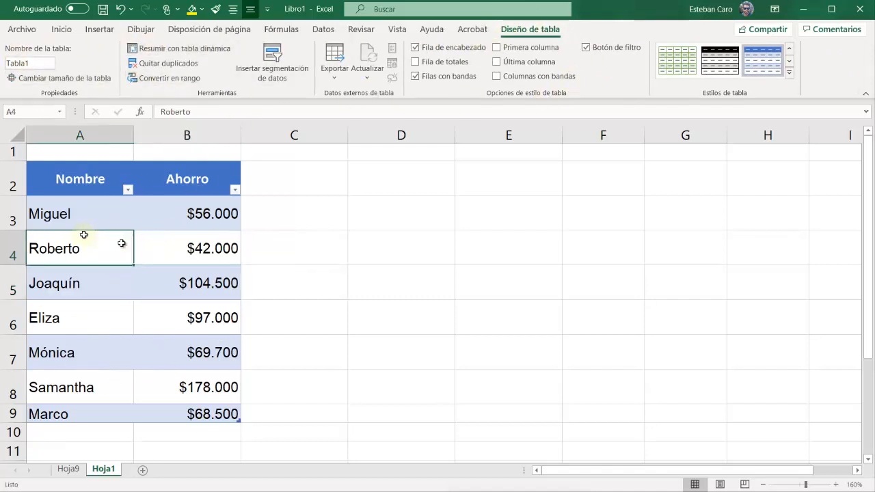
pyautogui.click(416, 48)
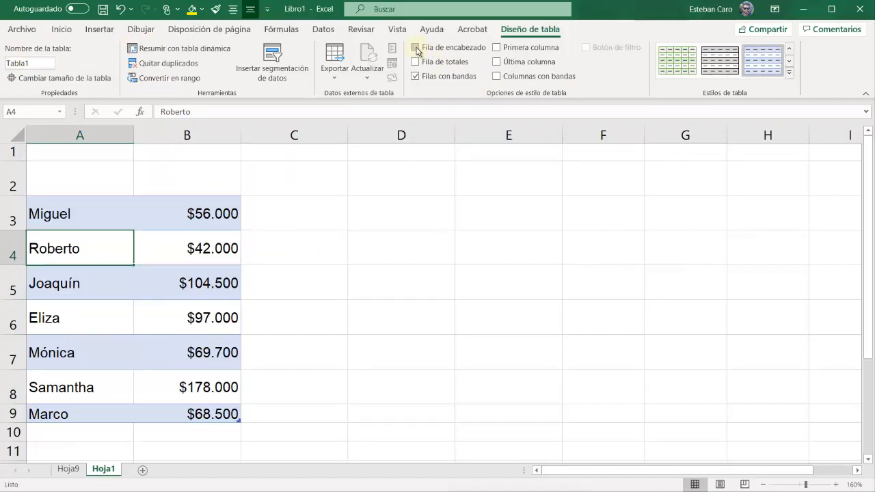
pyautogui.click(415, 48)
pyautogui.click(415, 48)
pyautogui.click(416, 48)
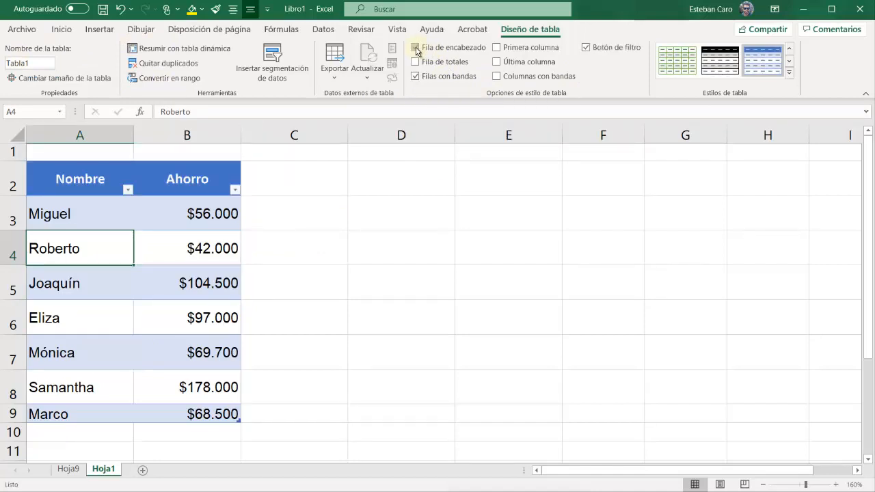
pyautogui.click(416, 48)
pyautogui.click(415, 48)
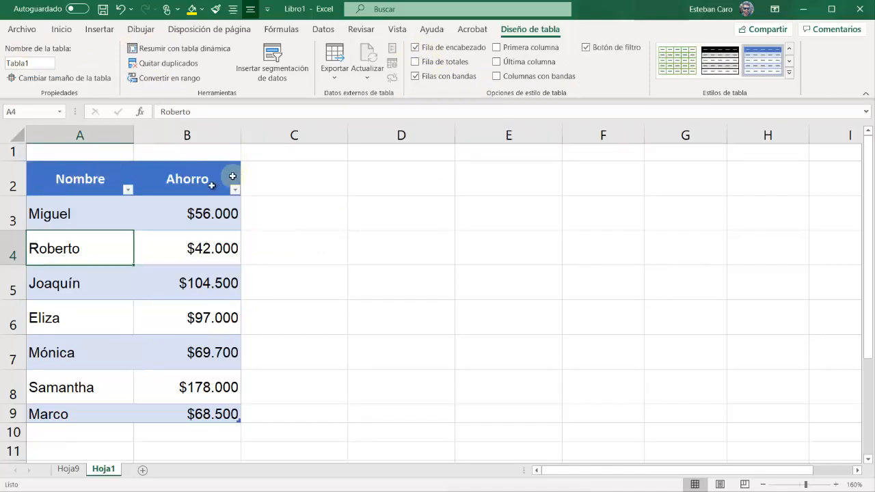
pyautogui.click(416, 48)
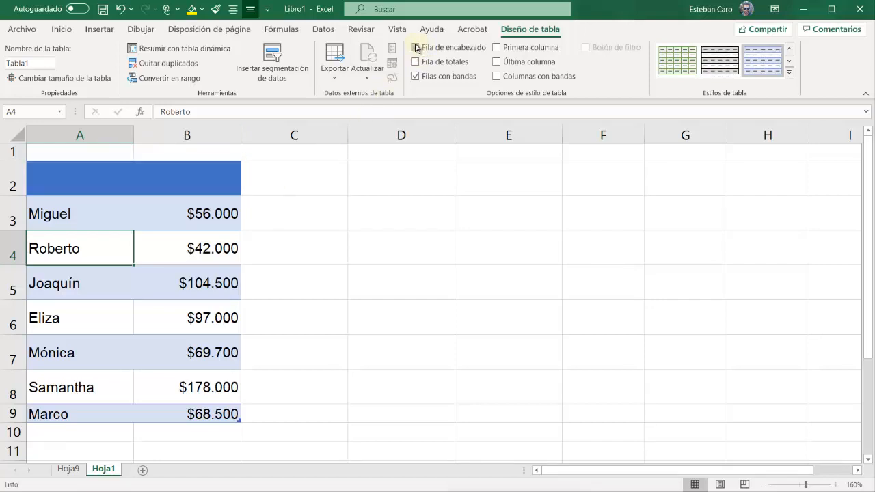
pyautogui.click(416, 48)
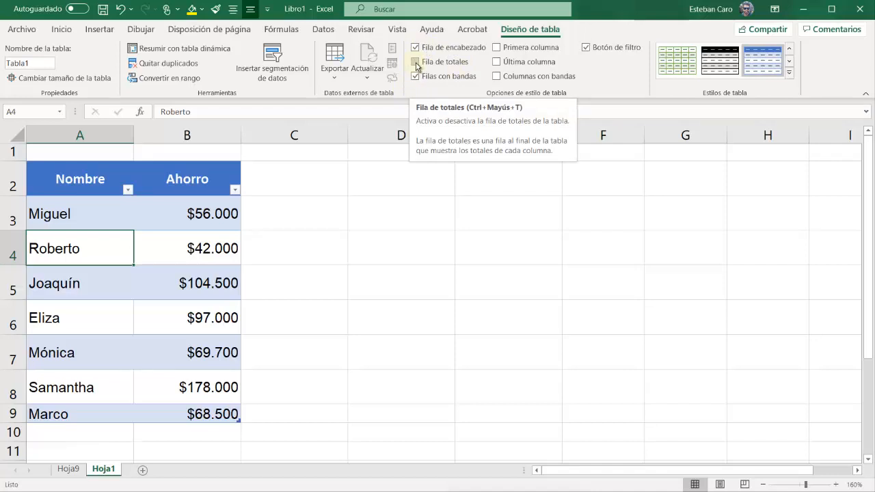
# Add a totals row to the table and remove it, and turn banded rows off and back on
pyautogui.click(416, 63)
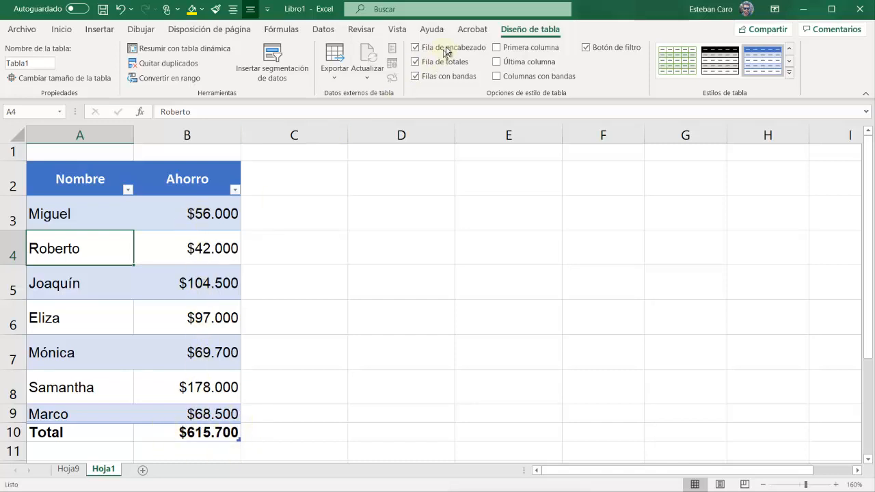
pyautogui.click(415, 62)
pyautogui.click(414, 62)
pyautogui.click(414, 63)
pyautogui.click(415, 62)
pyautogui.click(414, 62)
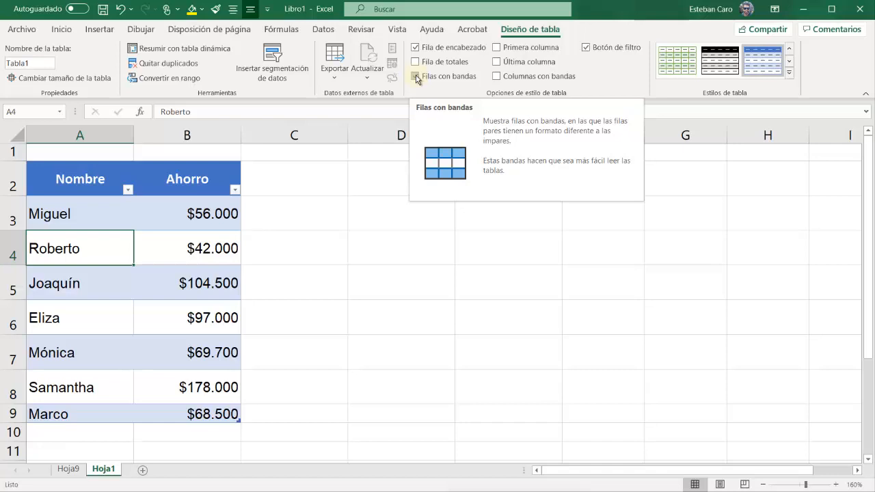
pyautogui.click(415, 77)
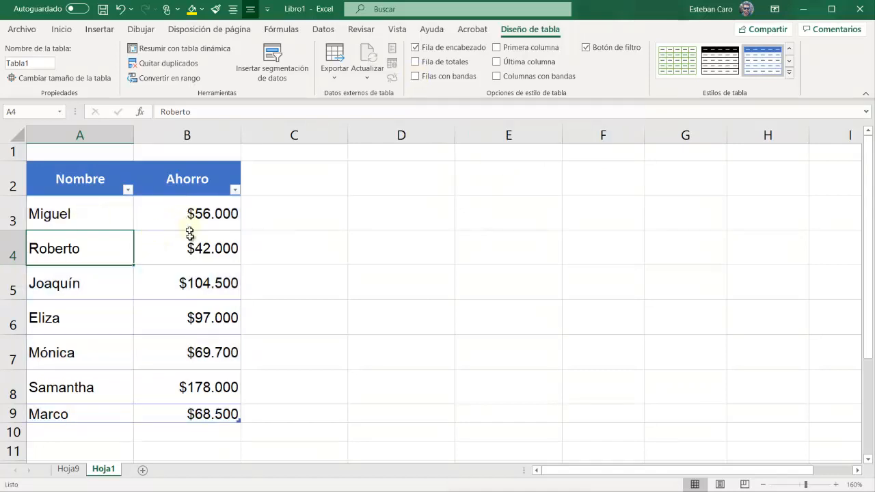
pyautogui.click(415, 76)
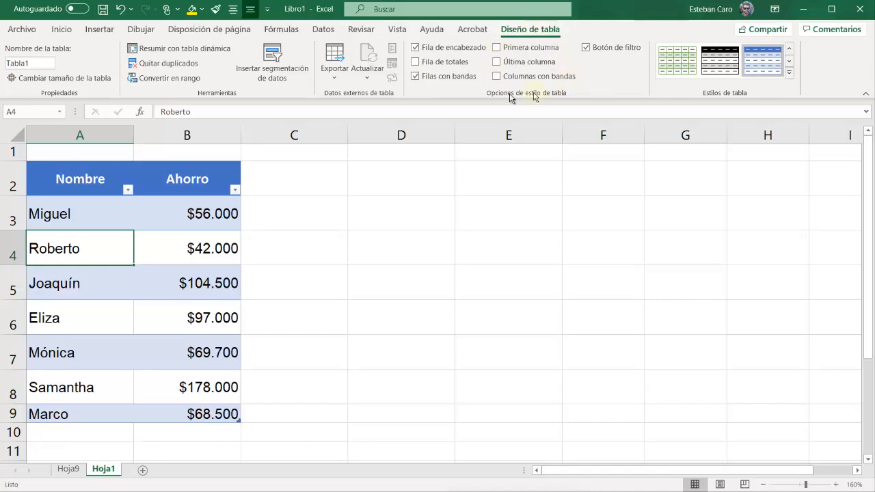
# Turn the special formatting of the table's first column and last column on and off, one after the other
pyautogui.click(498, 49)
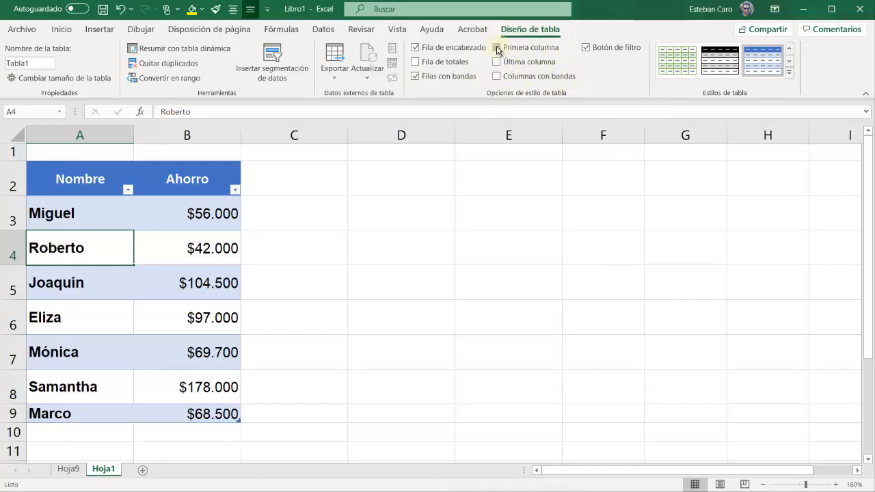
pyautogui.click(497, 48)
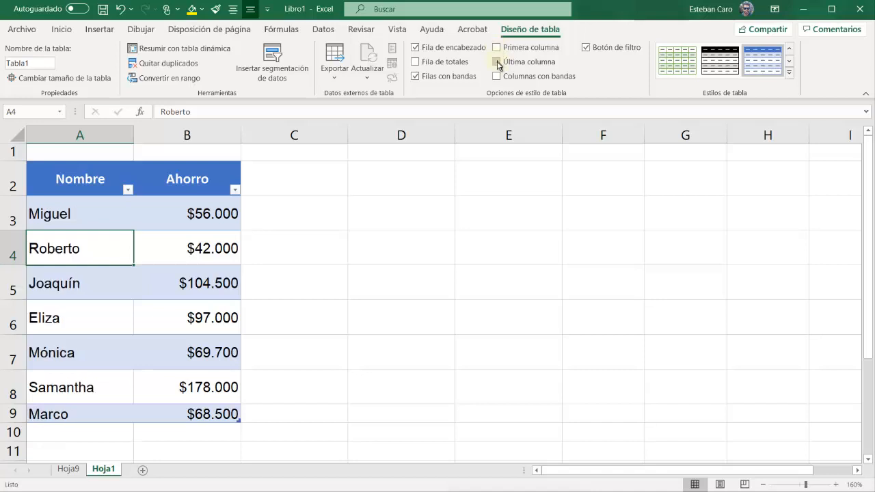
pyautogui.click(497, 62)
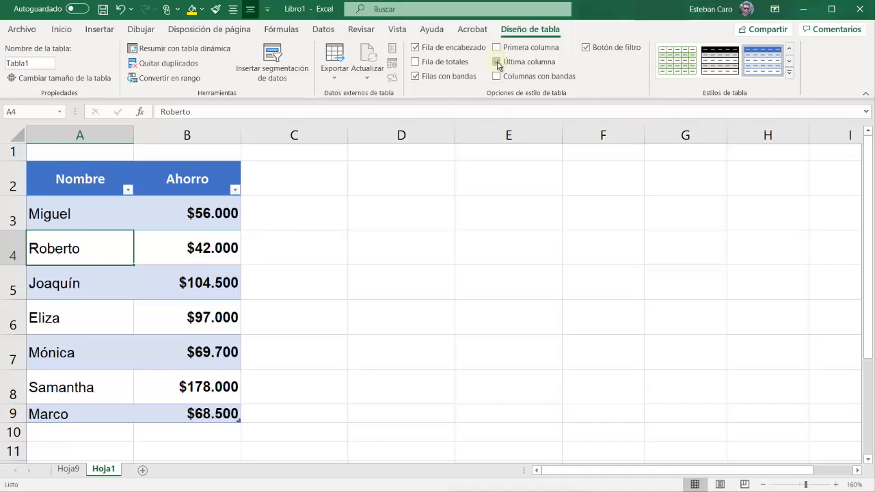
pyautogui.click(497, 62)
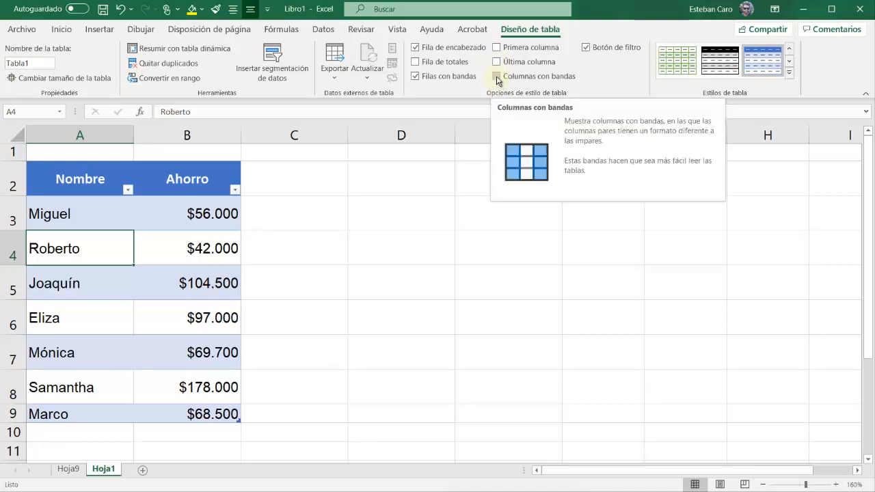
# Try banded columns with and without banded rows, and return the table to banded rows only
pyautogui.click(498, 76)
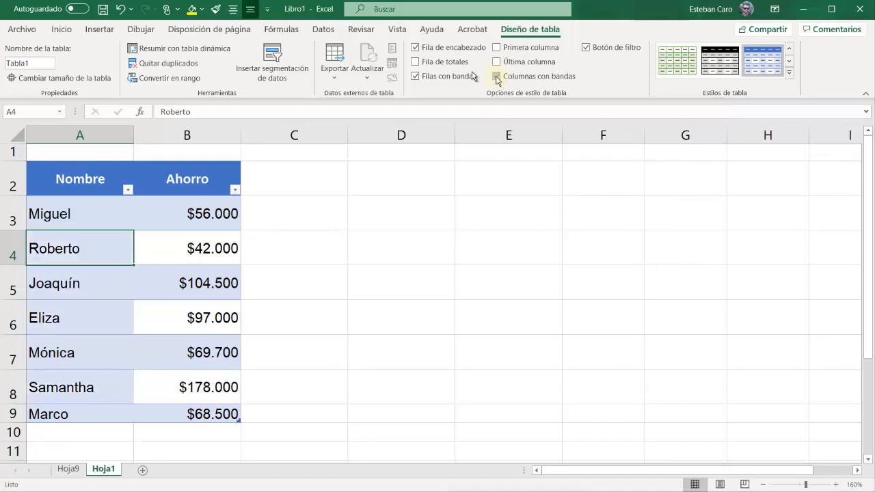
pyautogui.click(415, 76)
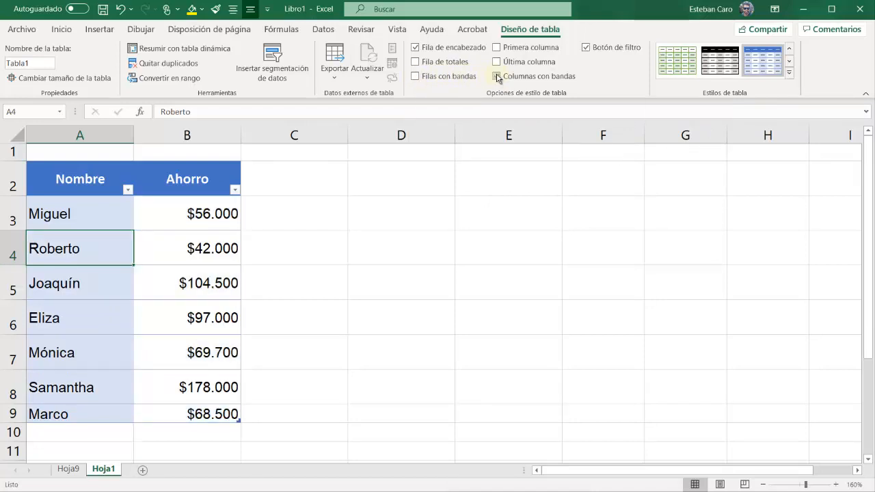
pyautogui.click(415, 77)
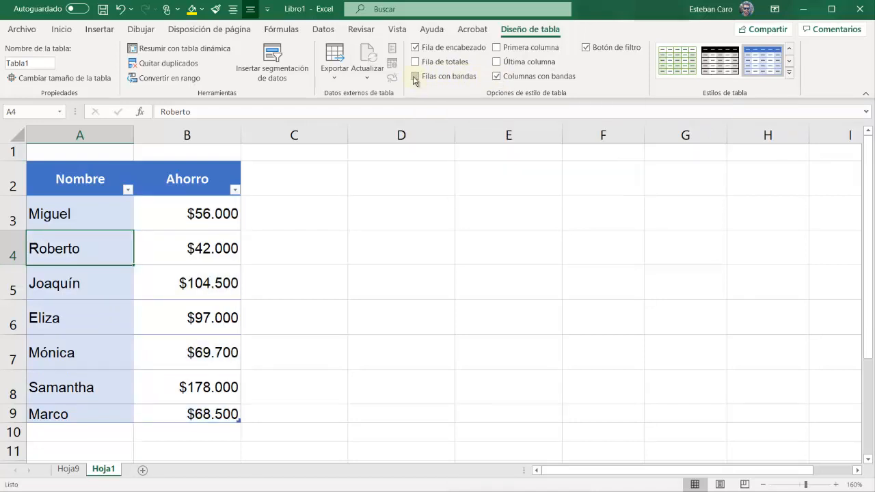
pyautogui.click(495, 81)
pyautogui.click(496, 77)
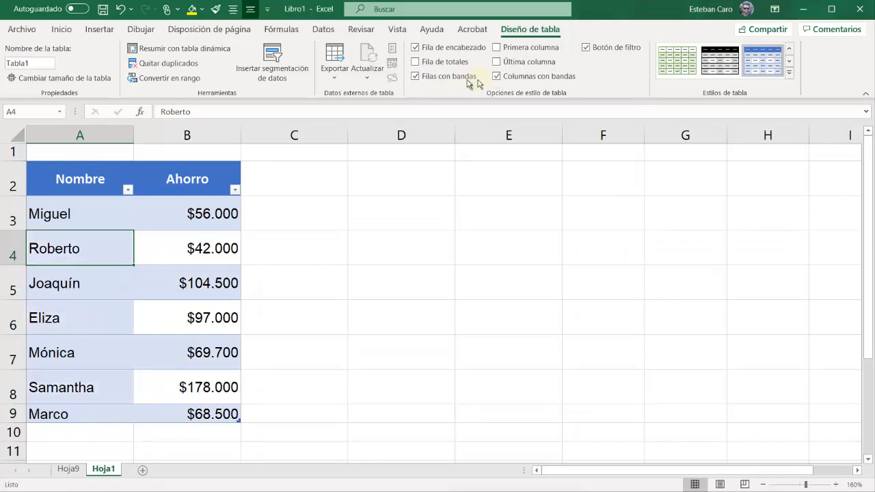
pyautogui.click(415, 76)
pyautogui.click(416, 78)
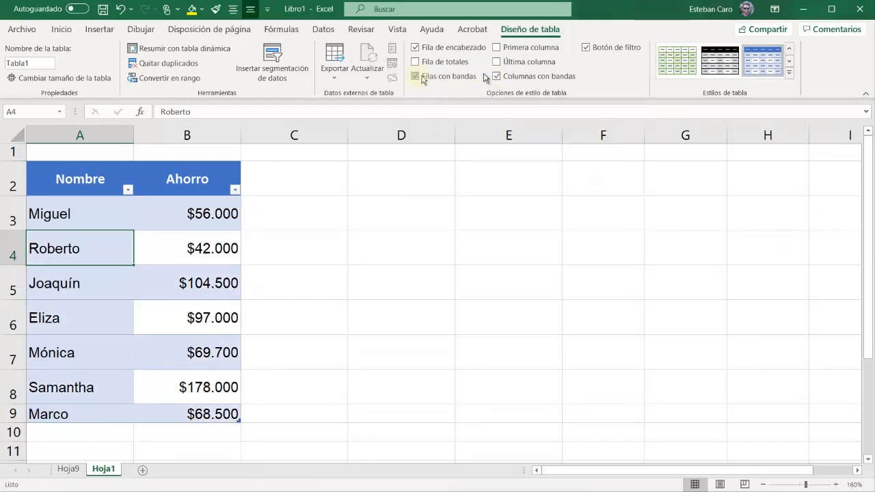
pyautogui.click(497, 77)
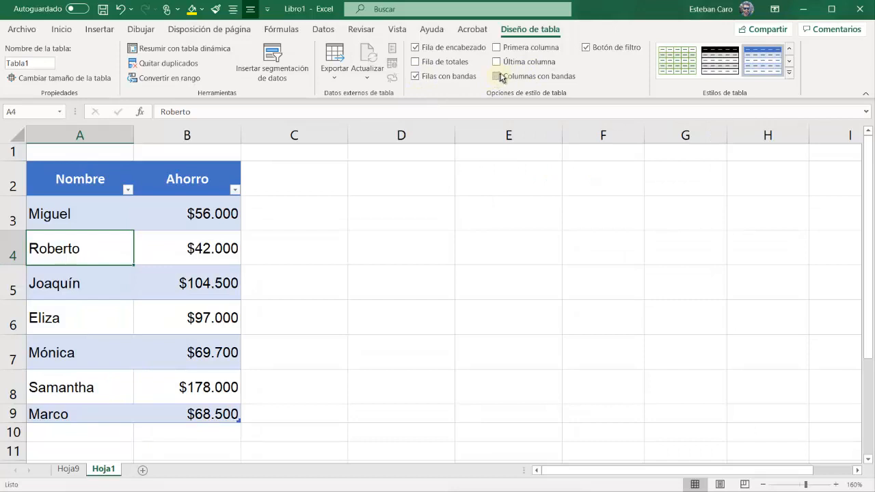
pyautogui.press('Right')
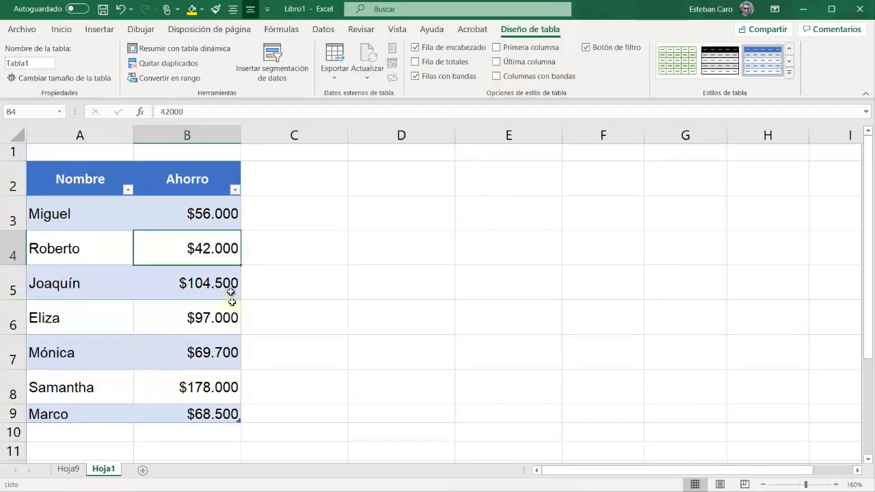
# Sort the table by the Nombre column from A to Z
pyautogui.click(93, 218)
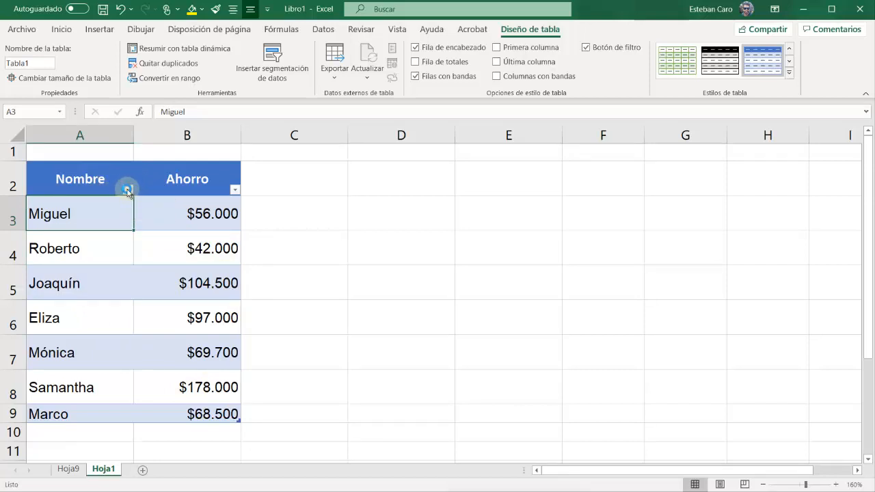
pyautogui.click(126, 190)
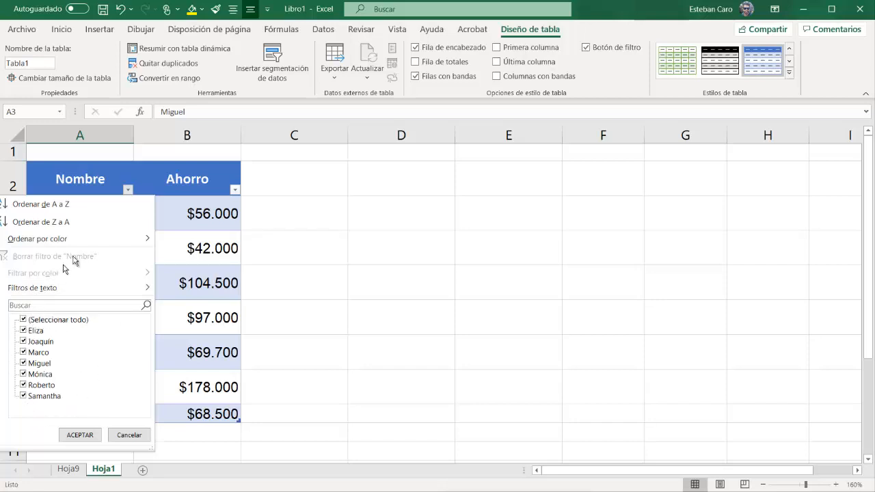
pyautogui.click(61, 204)
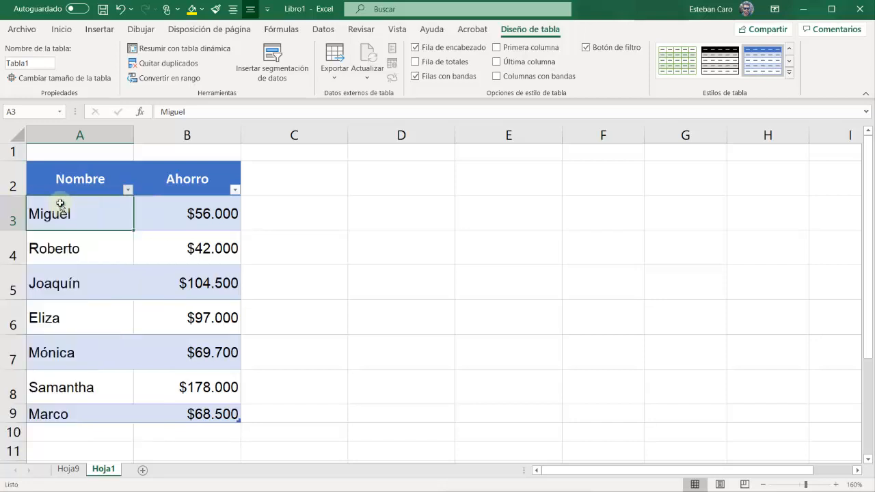
pyautogui.moveTo(64, 180); pyautogui.dragTo(68, 412)
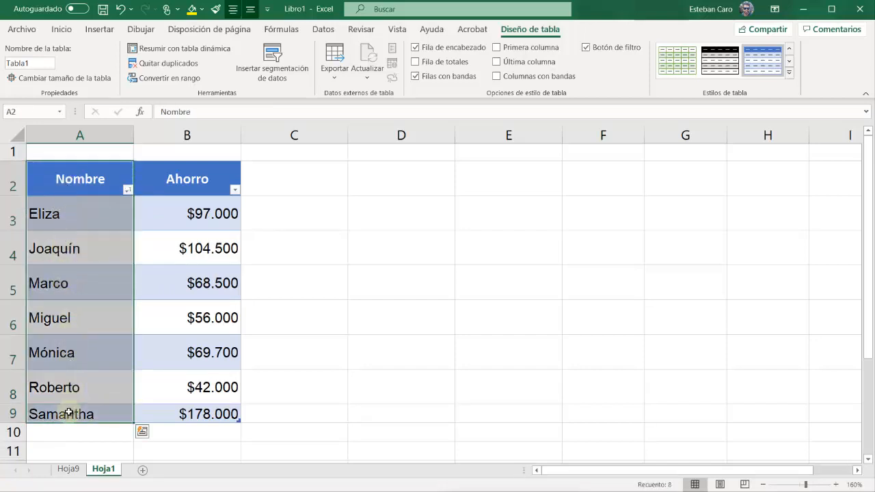
pyautogui.moveTo(107, 214); pyautogui.dragTo(194, 383)
pyautogui.click(186, 276)
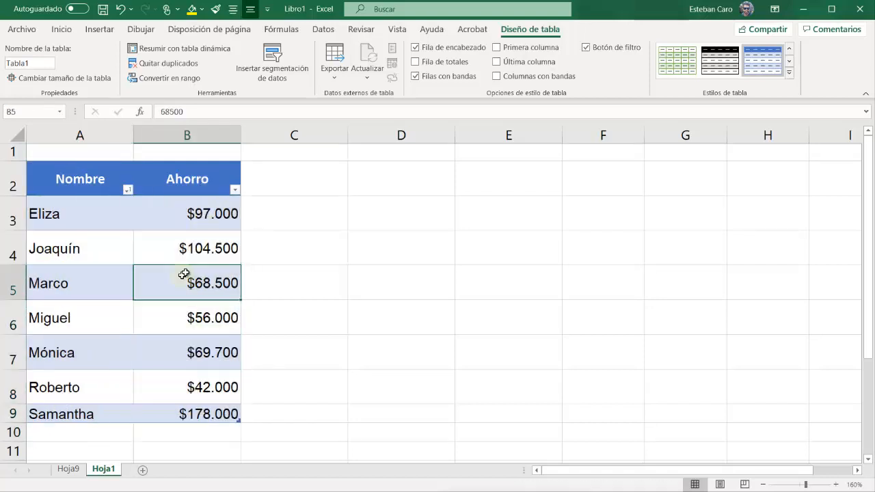
# Undo and redo the alphabetical sort to compare the original and sorted order of the names
pyautogui.click(121, 9)
pyautogui.moveTo(182, 204); pyautogui.dragTo(184, 412)
pyautogui.moveTo(107, 209); pyautogui.dragTo(96, 421)
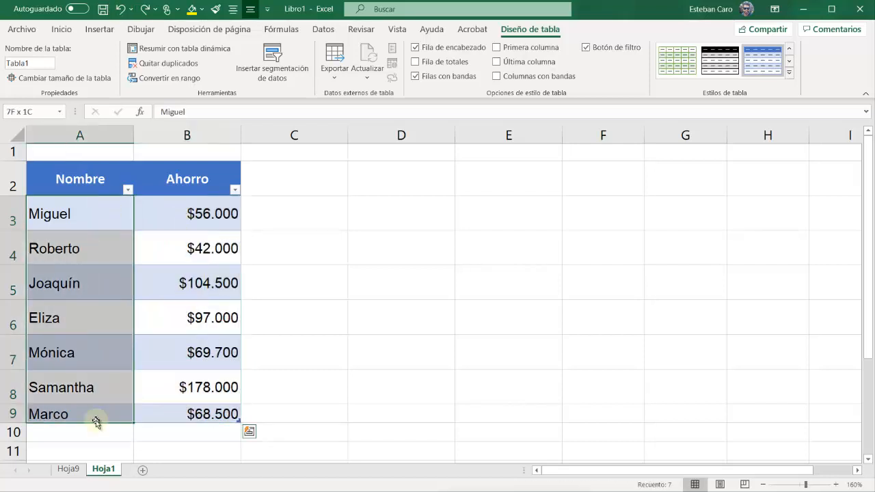
pyautogui.click(145, 10)
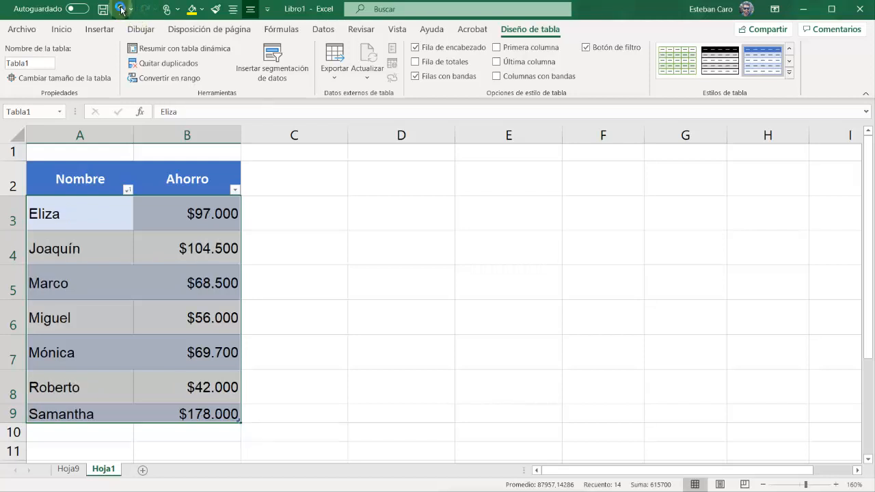
pyautogui.click(121, 9)
pyautogui.click(144, 9)
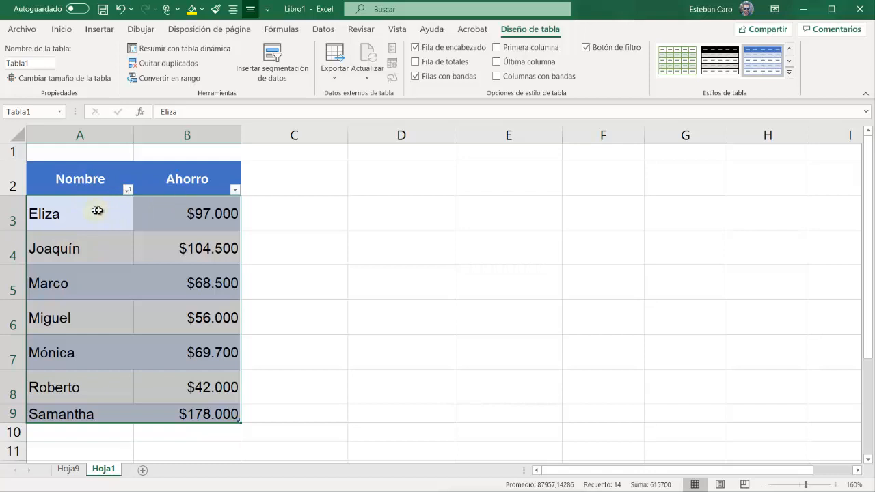
# Examine the sorted rows to check that each name keeps its own Ahorro amount
pyautogui.moveTo(96, 213); pyautogui.dragTo(71, 409)
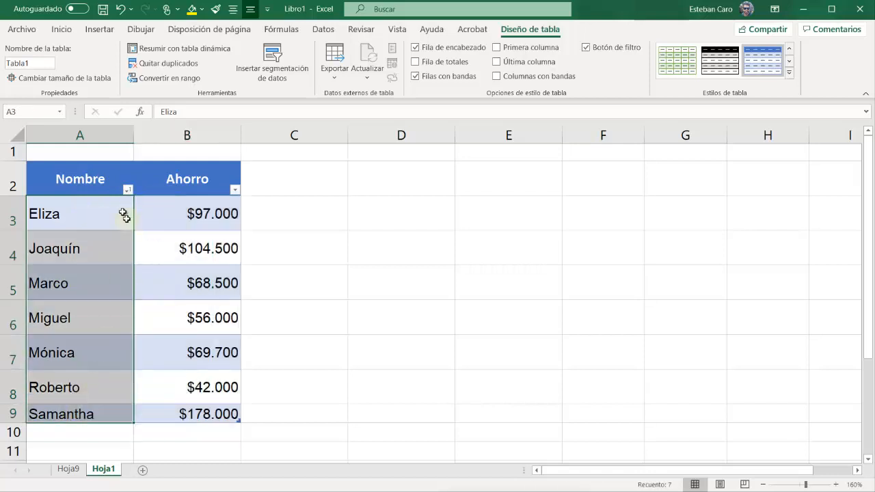
pyautogui.moveTo(77, 211); pyautogui.dragTo(188, 212)
pyautogui.moveTo(78, 247); pyautogui.dragTo(211, 244)
pyautogui.moveTo(81, 280); pyautogui.dragTo(184, 279)
pyautogui.moveTo(77, 225); pyautogui.dragTo(63, 415)
# Filter the Nombre column to show only the first two names in the list
pyautogui.click(79, 221)
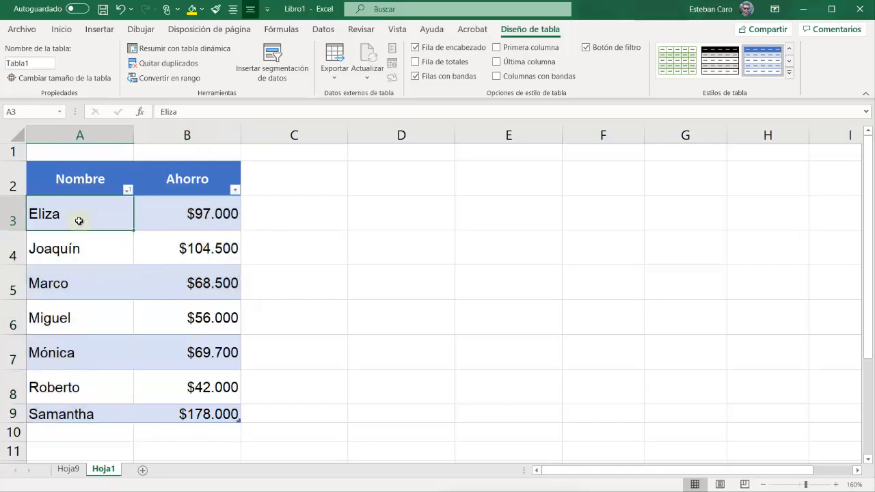
pyautogui.click(127, 190)
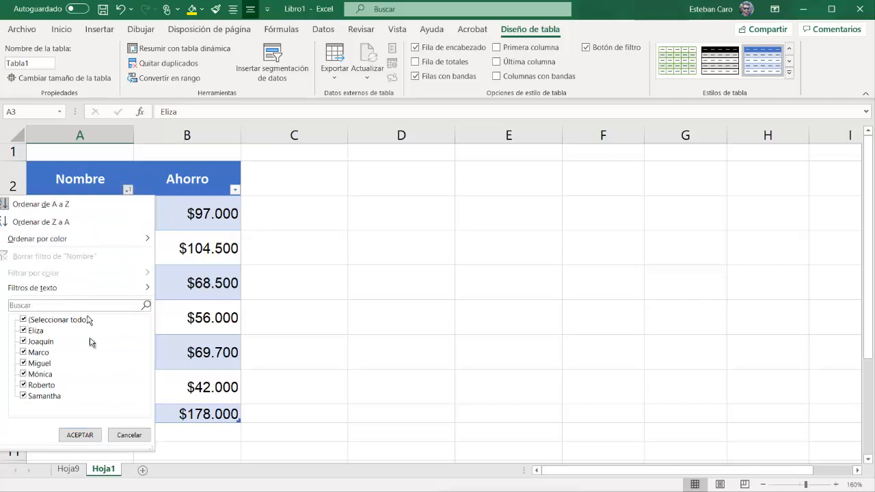
pyautogui.click(24, 320)
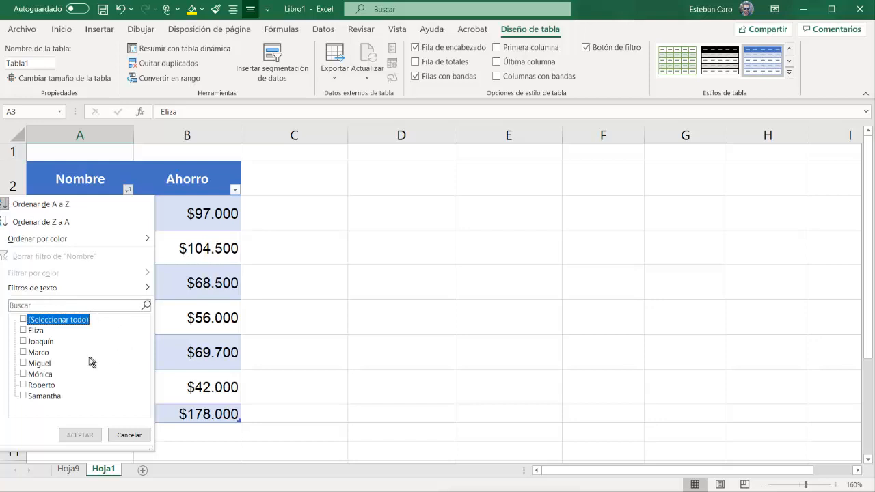
pyautogui.click(23, 331)
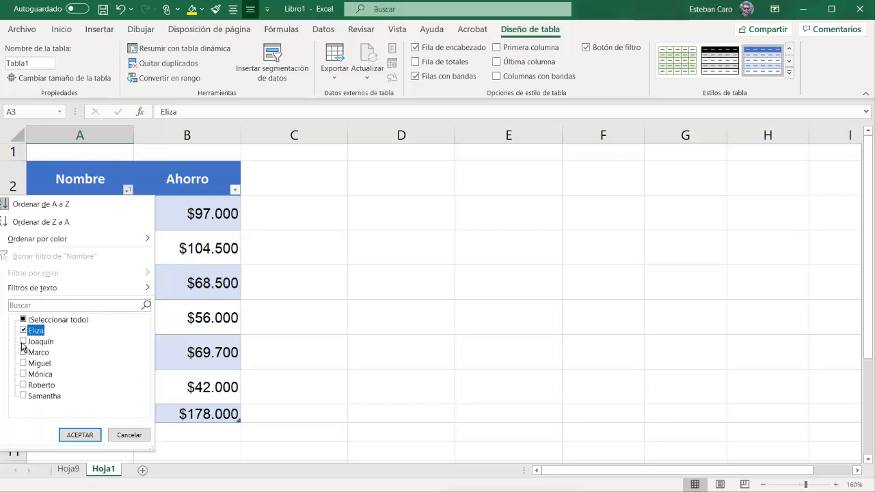
pyautogui.click(23, 342)
pyautogui.click(81, 435)
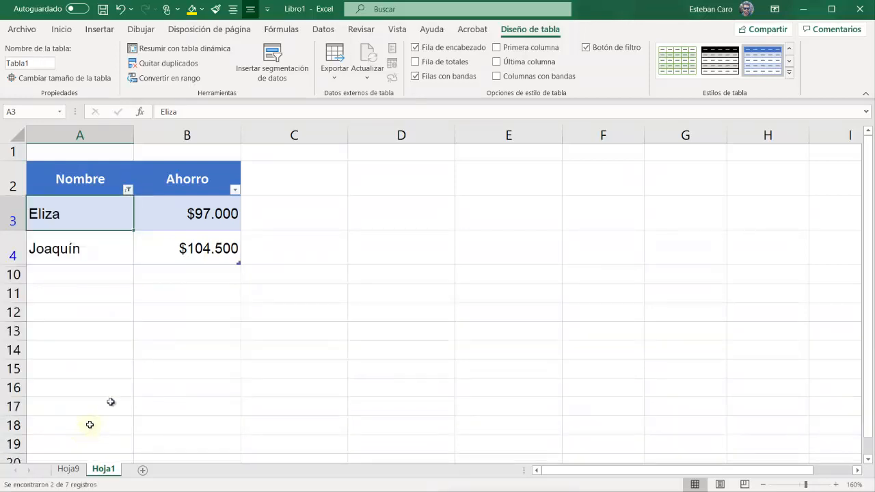
# Clear the filter on the Nombre column to show all the names again
pyautogui.click(165, 329)
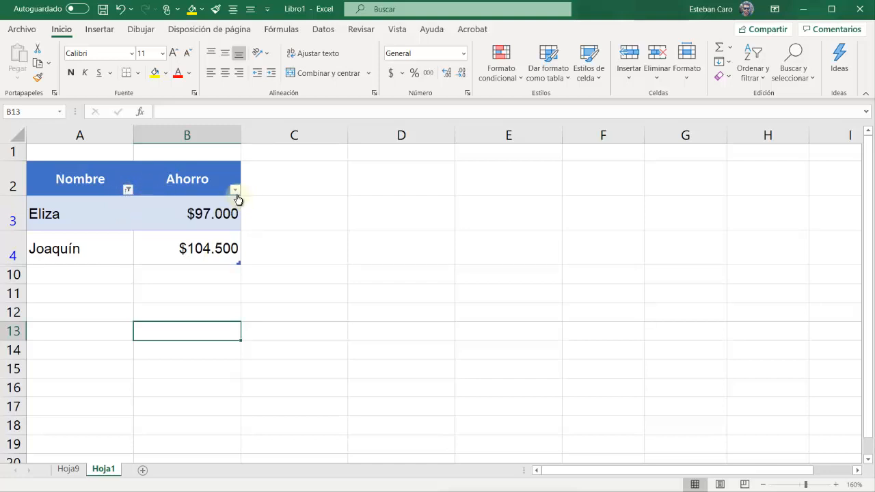
pyautogui.click(127, 190)
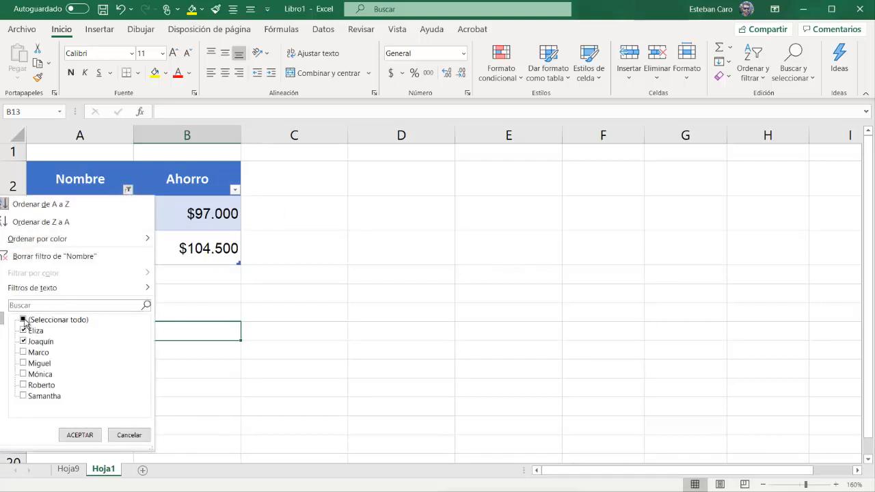
pyautogui.click(65, 259)
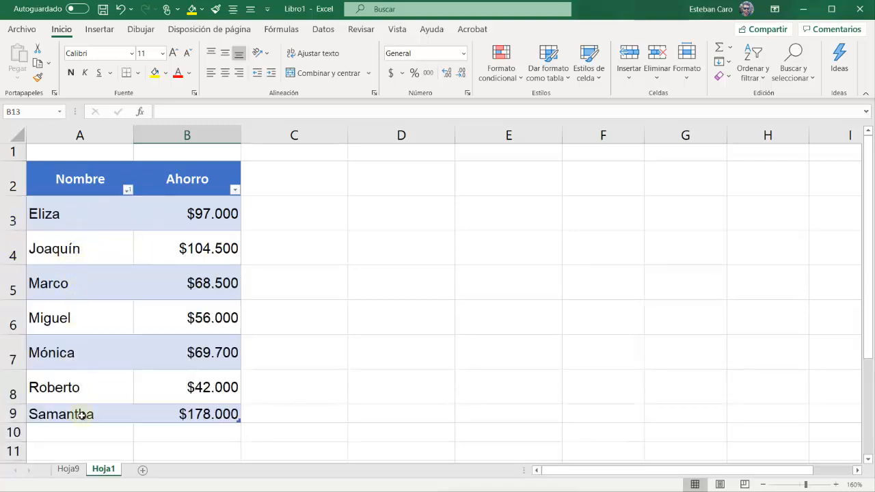
# Filter the Ahorro column to amounts greater than 100000, and clear that filter after viewing the matching rows
pyautogui.click(235, 192)
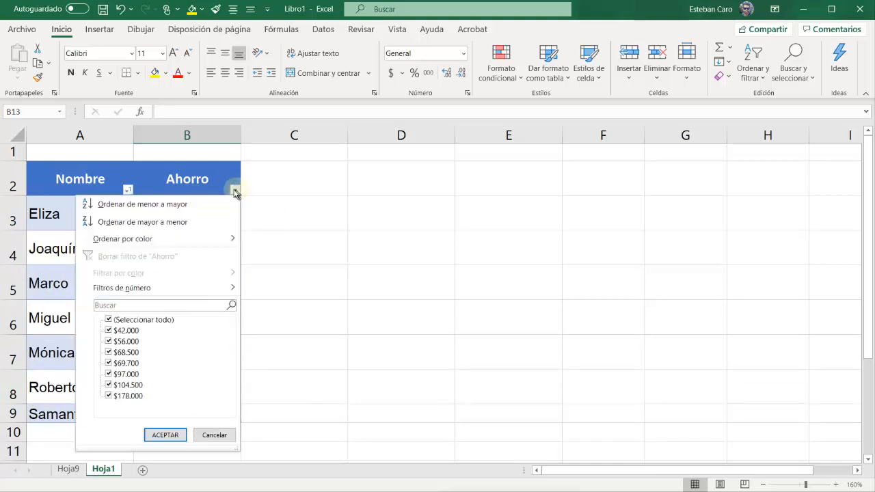
pyautogui.moveTo(161, 288)
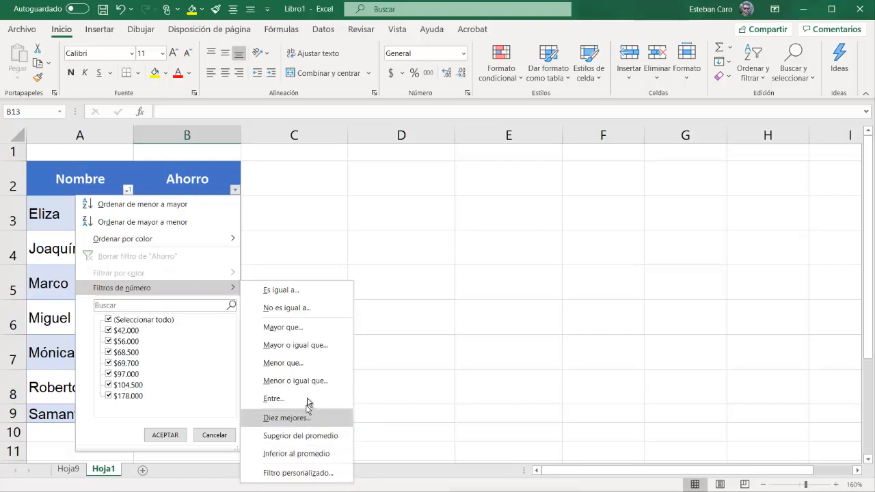
pyautogui.click(300, 327)
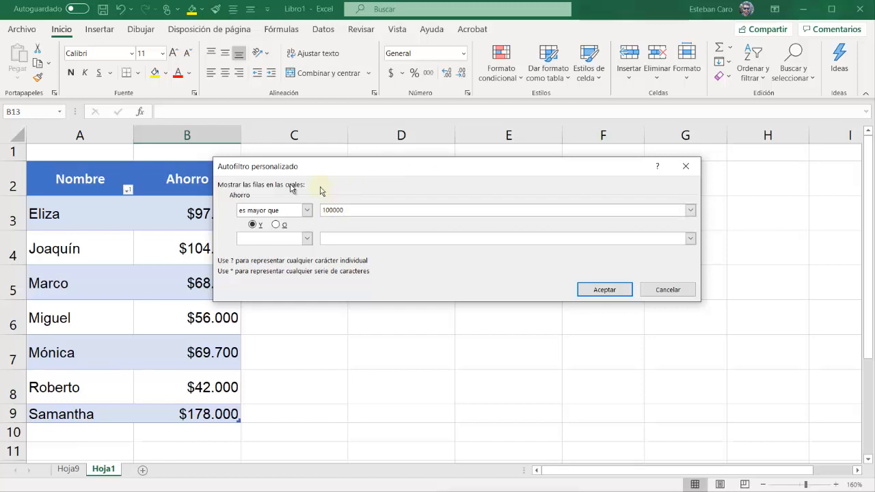
pyautogui.click(618, 291)
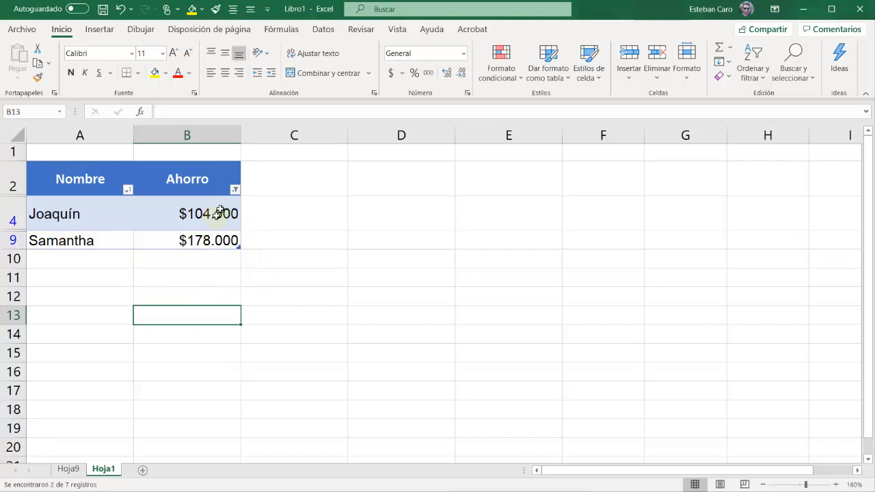
pyautogui.click(235, 189)
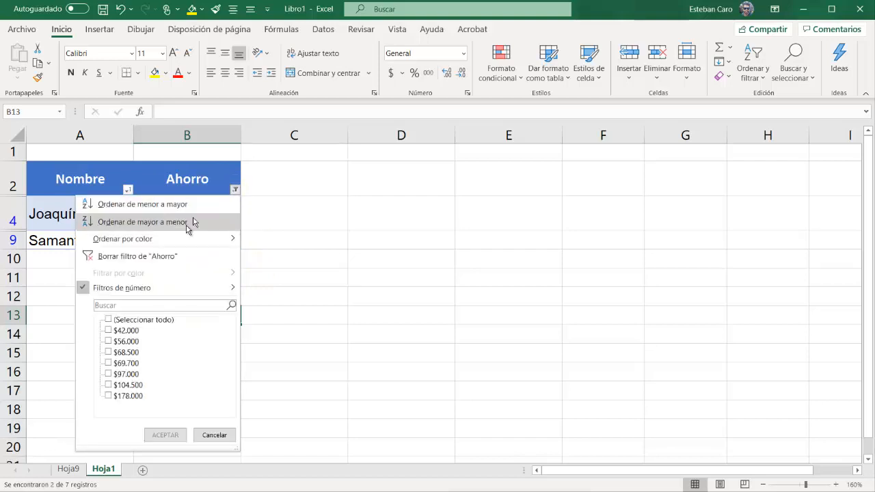
pyautogui.click(137, 256)
# Filter the Ahorro column to show only the $56.000 amount, and remove the filter to restore all rows
pyautogui.click(235, 189)
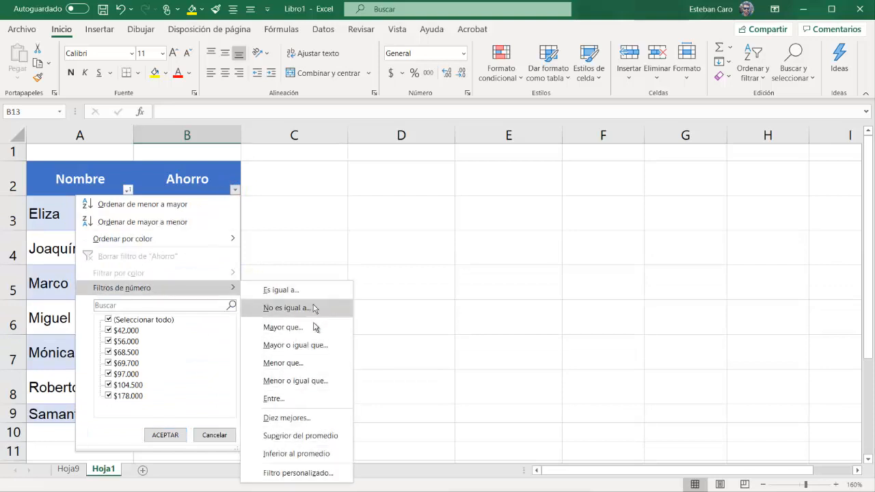
pyautogui.click(110, 319)
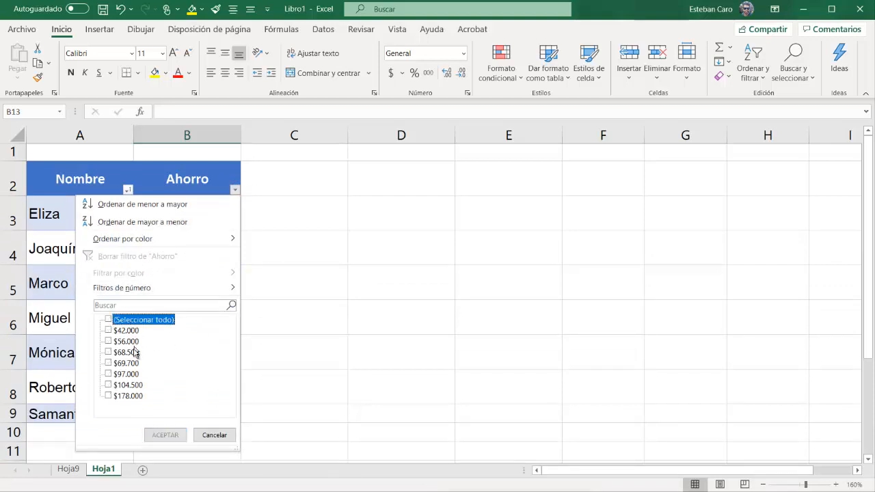
pyautogui.click(108, 342)
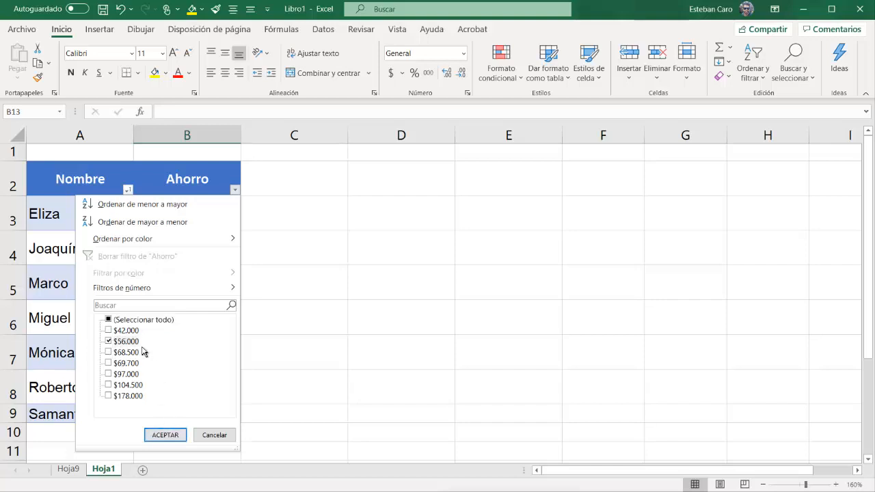
pyautogui.click(165, 435)
pyautogui.click(234, 190)
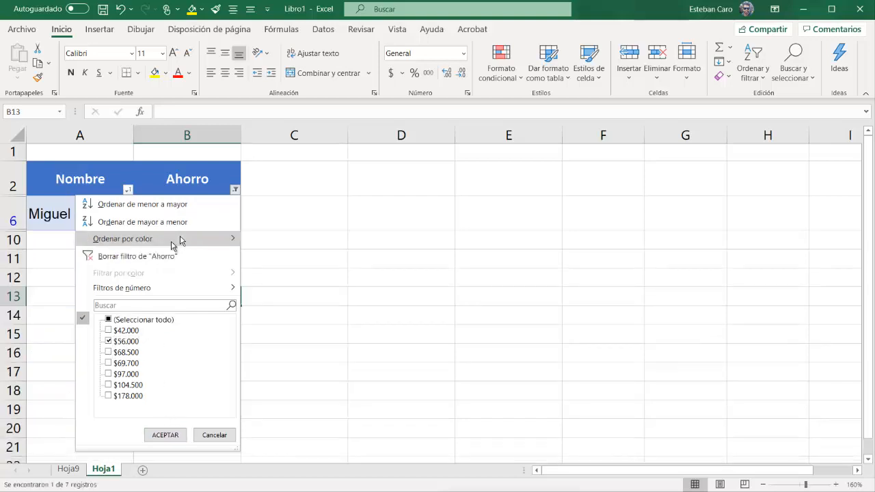
pyautogui.press('Escape')
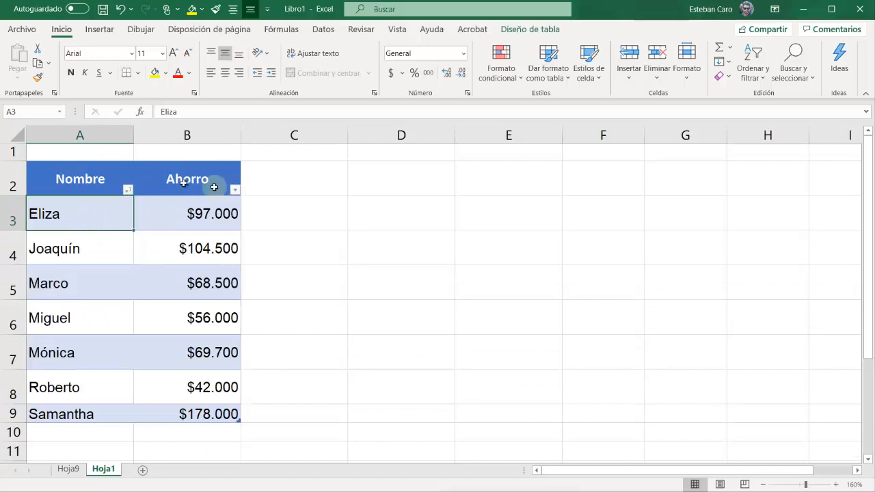
# Toggle the table's filter buttons off and on to compare the header row, leaving them turned on
pyautogui.click(207, 255)
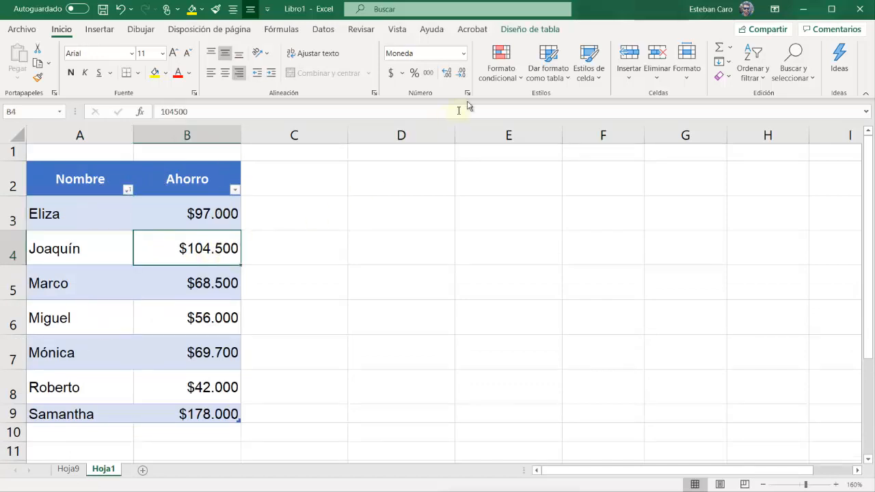
pyautogui.click(525, 31)
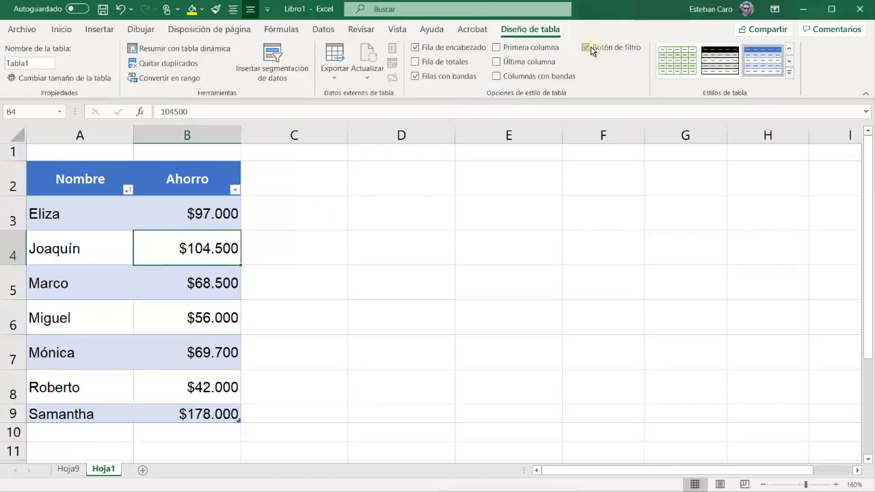
pyautogui.click(586, 48)
pyautogui.click(585, 48)
pyautogui.click(586, 48)
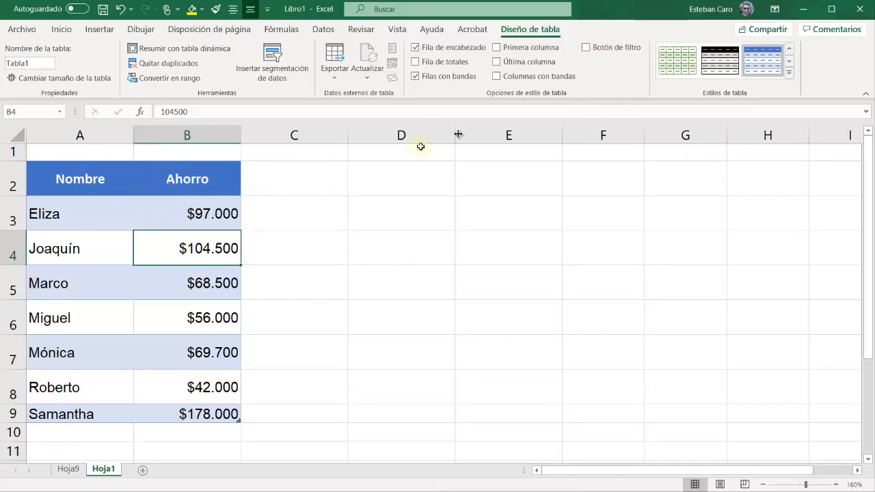
pyautogui.click(586, 48)
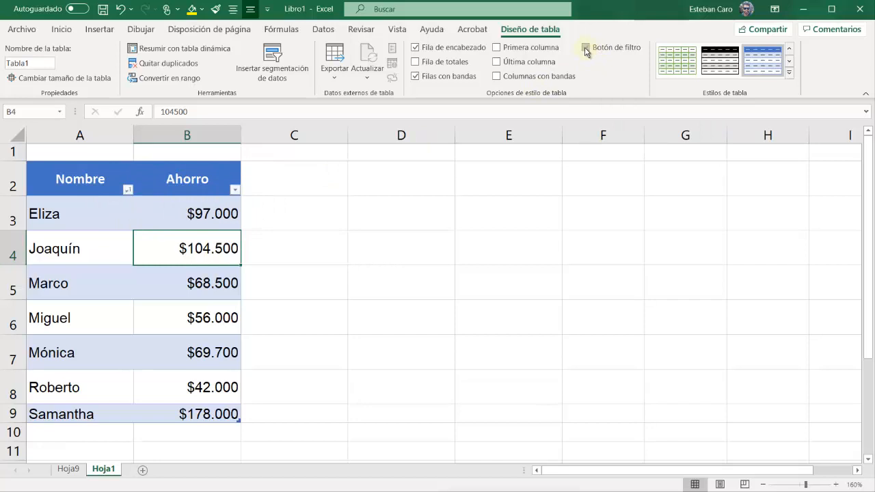
pyautogui.click(586, 49)
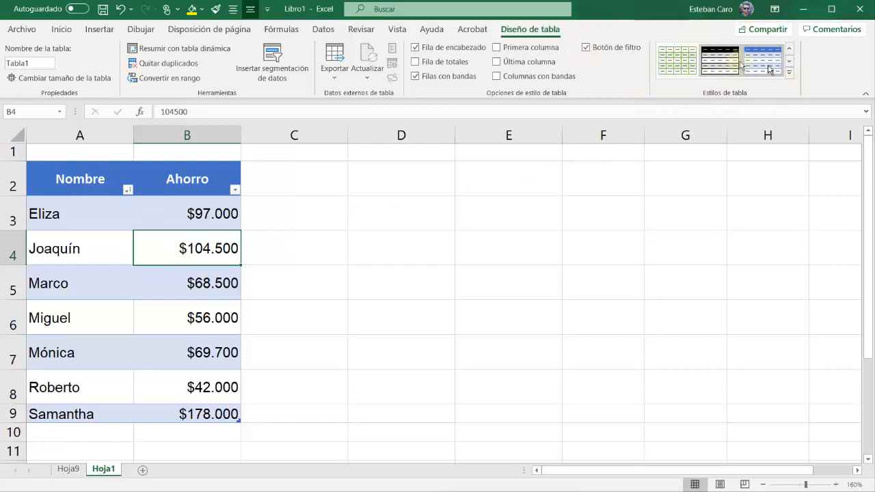
# Apply the orange table style with a black header from the Oscuro group to the savings table
pyautogui.click(790, 76)
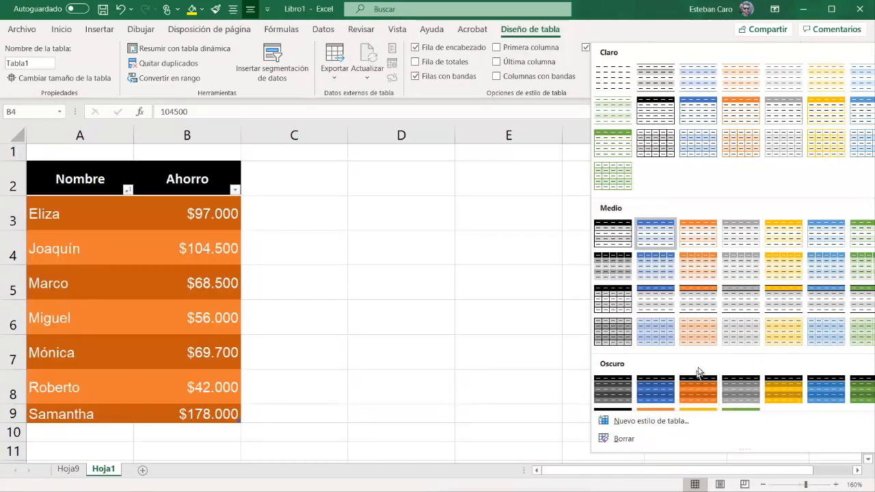
pyautogui.scroll(-1, 714, 354)
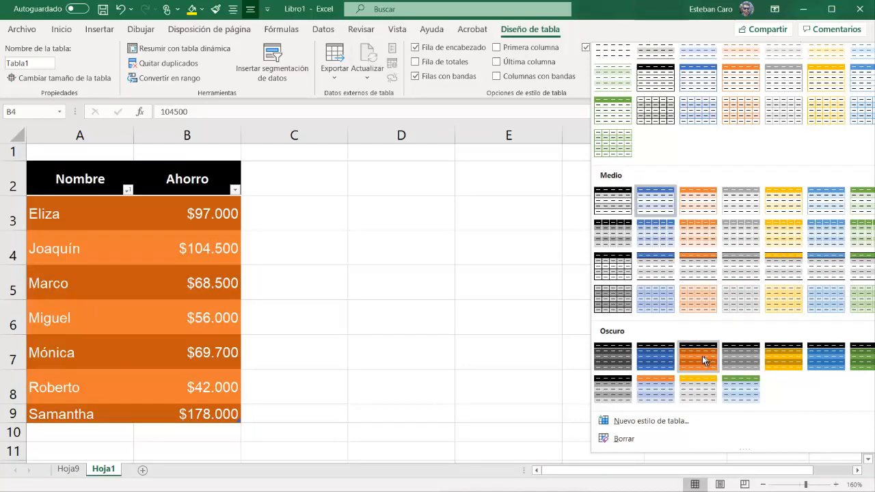
pyautogui.click(704, 361)
pyautogui.click(398, 304)
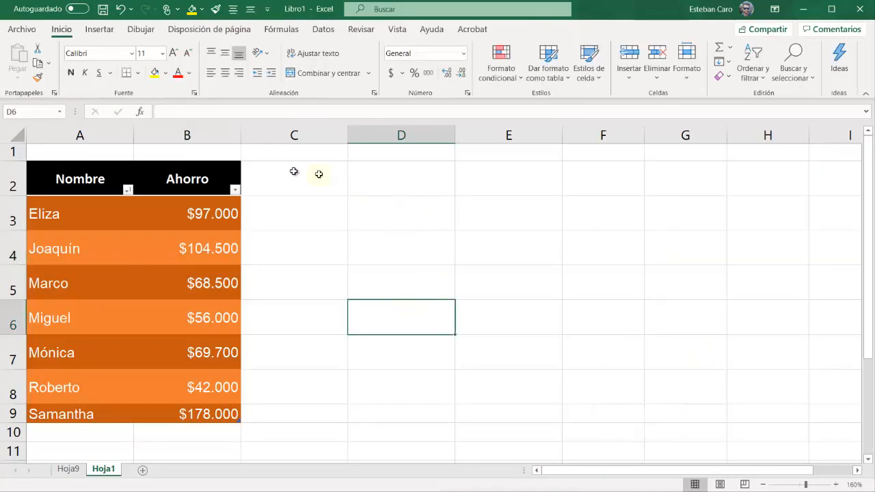